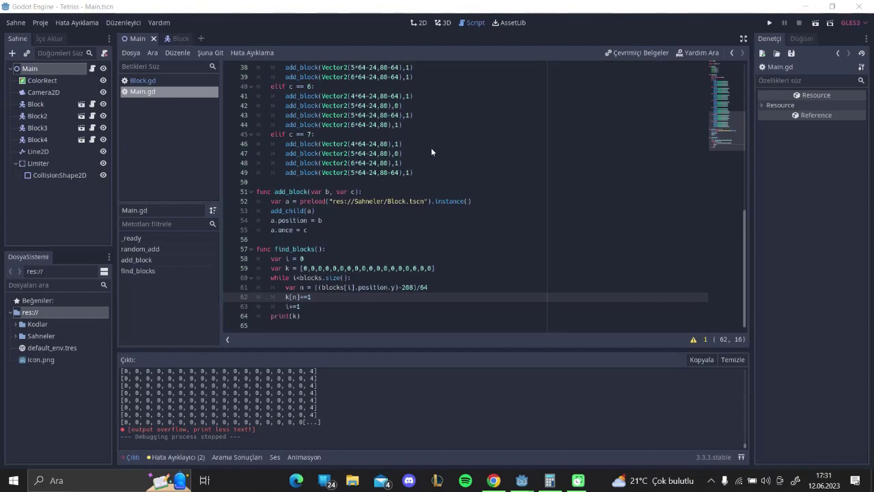
Test-run the Tetriss game, watch the blocks fall, then close the debug window
{"action": "left_click", "coordinate": [450, 201]}
{"action": "key", "text": "F5"}
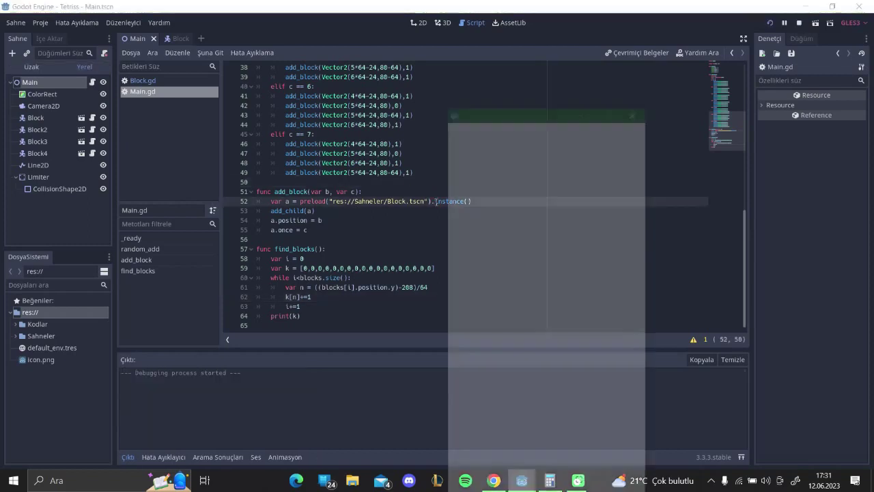
{"action": "left_click_drag", "start_coordinate": [514, 111], "coordinate": [585, 46]}
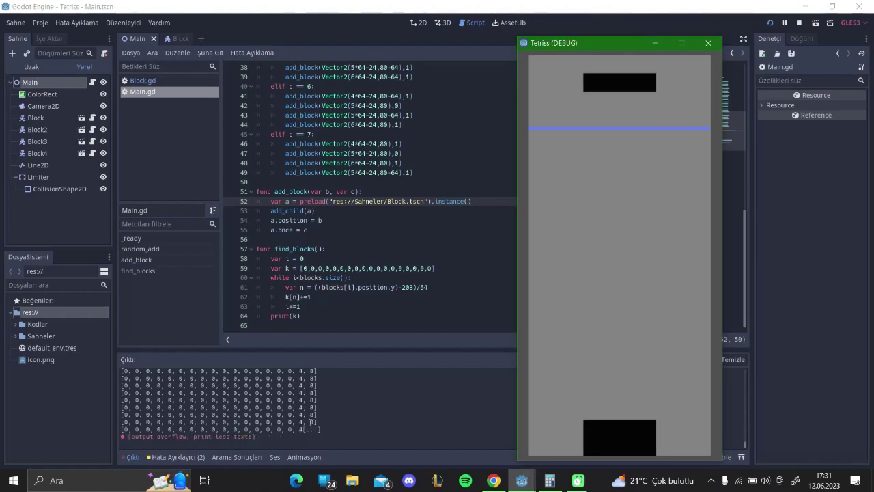
{"action": "key", "text": "F8"}
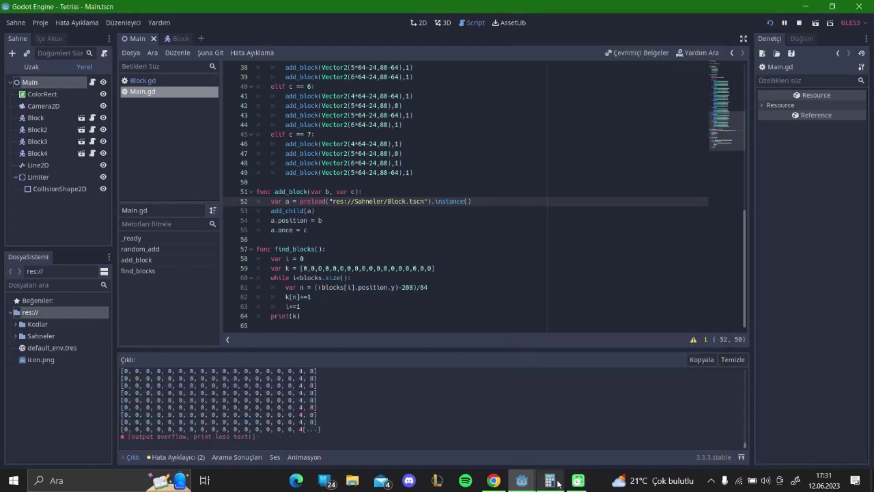
{"action": "mouse_move", "coordinate": [558, 483]}
{"action": "mouse_move", "coordinate": [522, 480]}
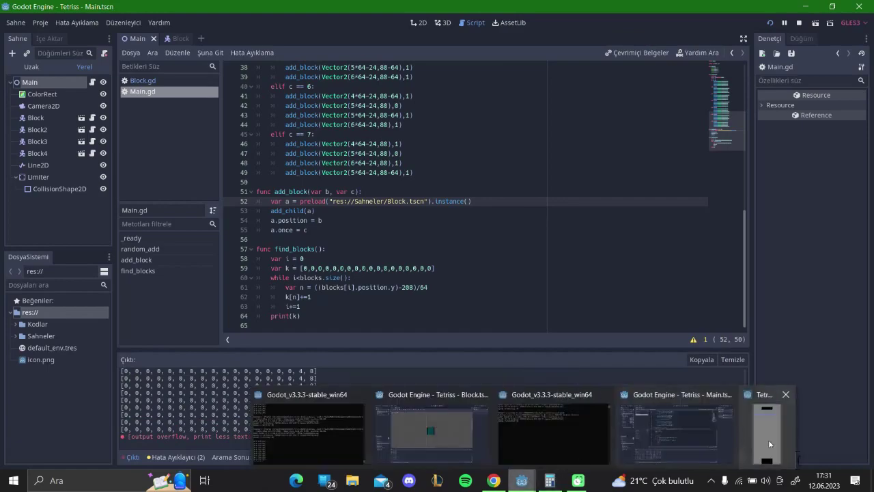
{"action": "left_click", "coordinate": [763, 441]}
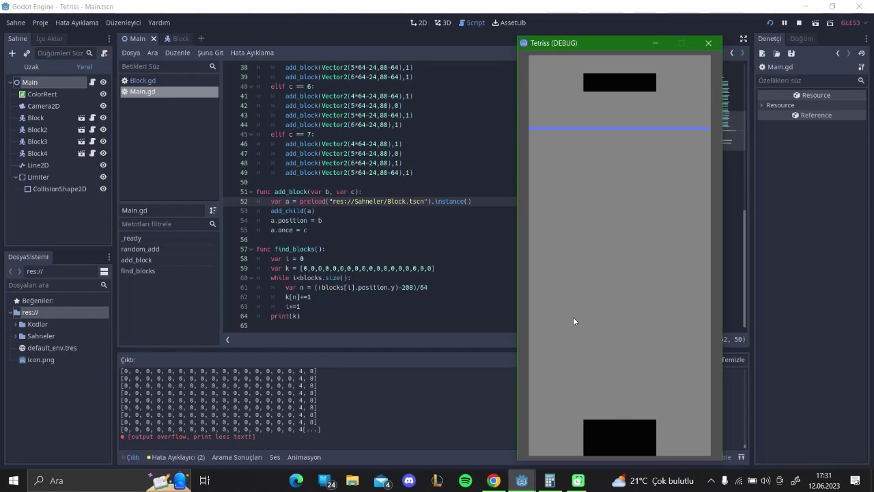
{"action": "left_click", "coordinate": [708, 43]}
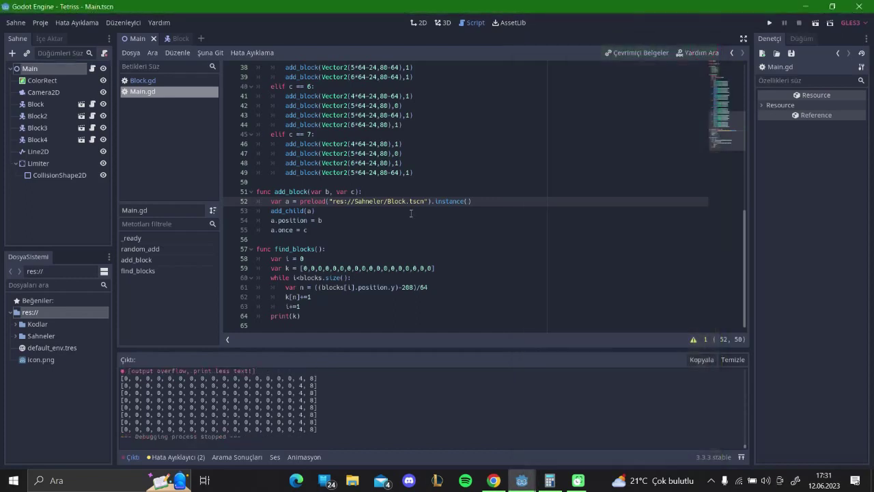
Wrap blocks[i].position.y on line 61 in int(), then test-run and close the game
{"action": "left_click", "coordinate": [318, 286]}
{"action": "type", "text": "int"}
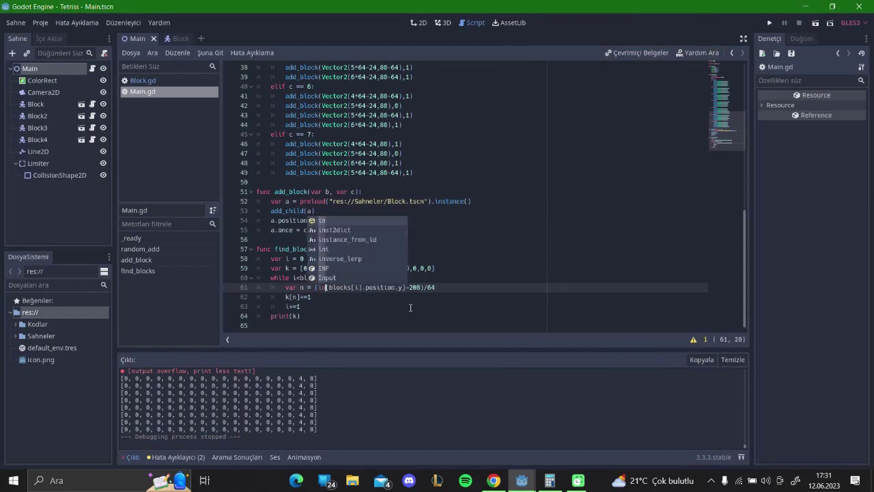
{"action": "key", "text": "F5"}
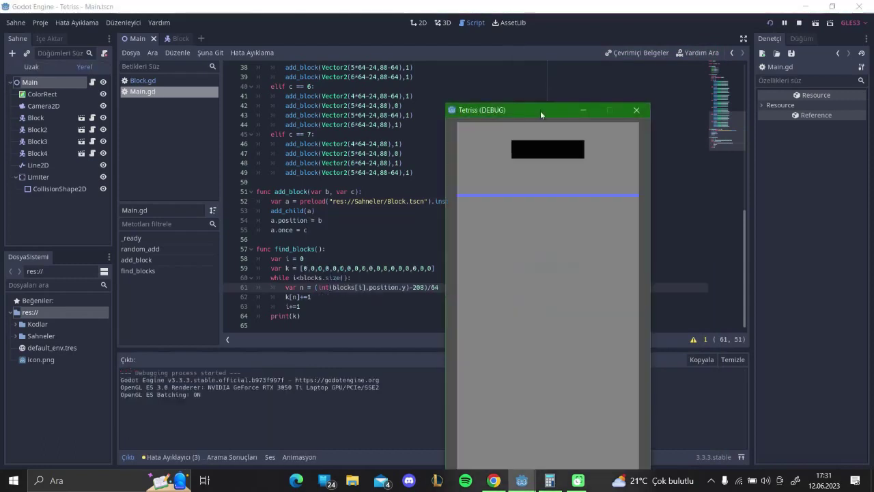
{"action": "left_click_drag", "start_coordinate": [540, 108], "coordinate": [609, 54]}
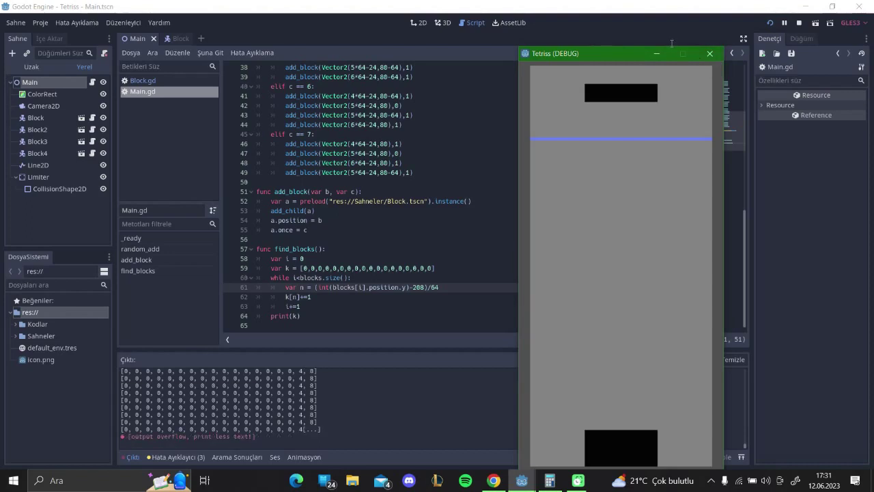
{"action": "left_click", "coordinate": [711, 55]}
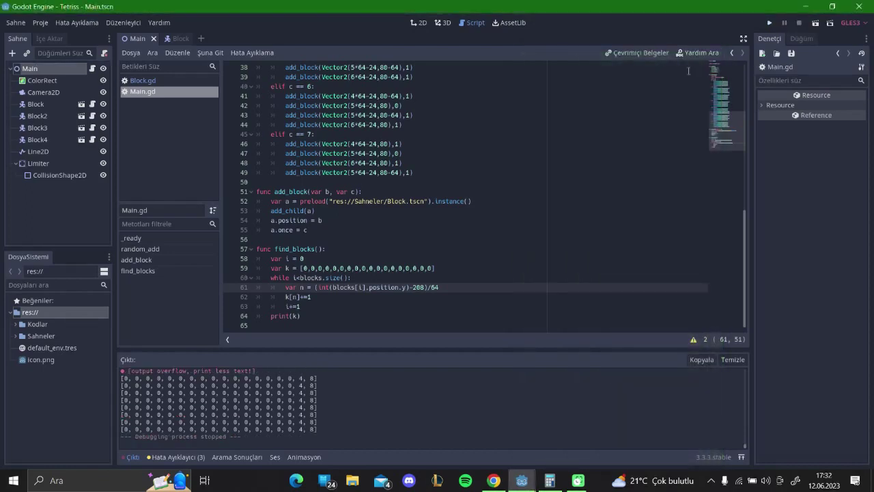
Extend the line 64 debug print to print(k, " ", blocks)
{"action": "left_click", "coordinate": [449, 235]}
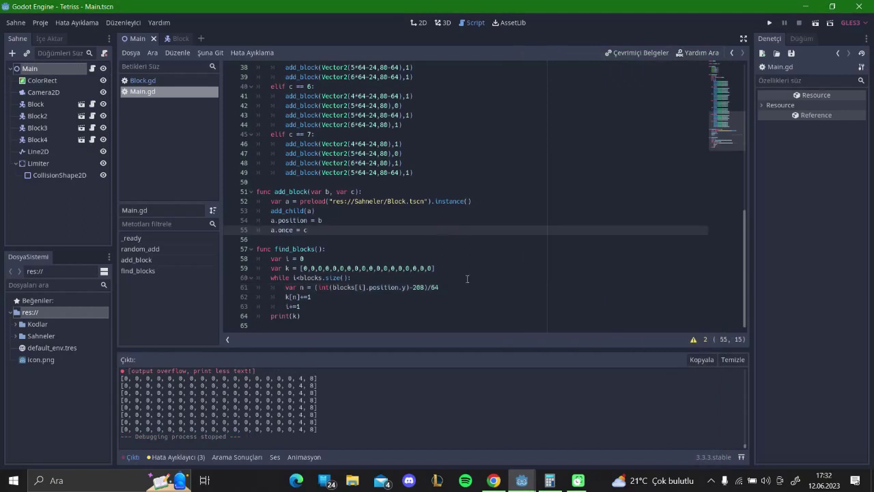
{"action": "scroll", "coordinate": [456, 263], "scroll_direction": "up", "scroll_amount": 6}
{"action": "scroll", "coordinate": [457, 264], "scroll_direction": "up", "scroll_amount": 7}
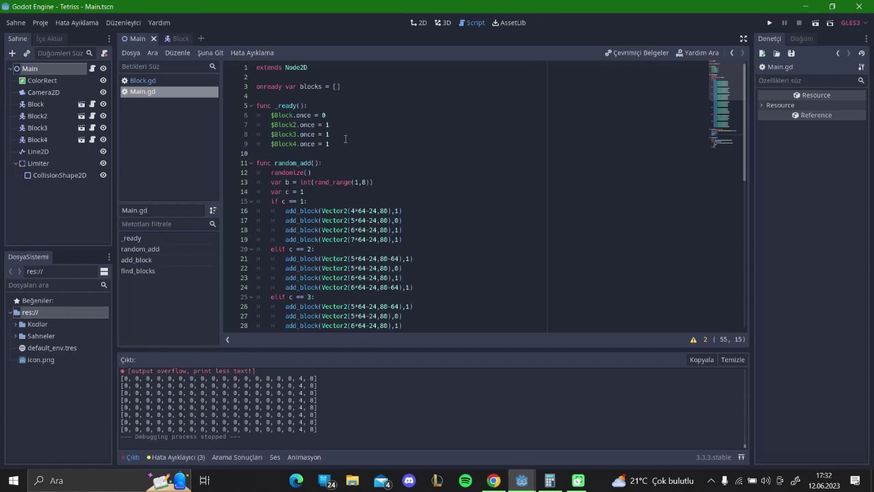
{"action": "left_click_drag", "start_coordinate": [346, 140], "coordinate": [271, 115]}
{"action": "left_click", "coordinate": [277, 125]}
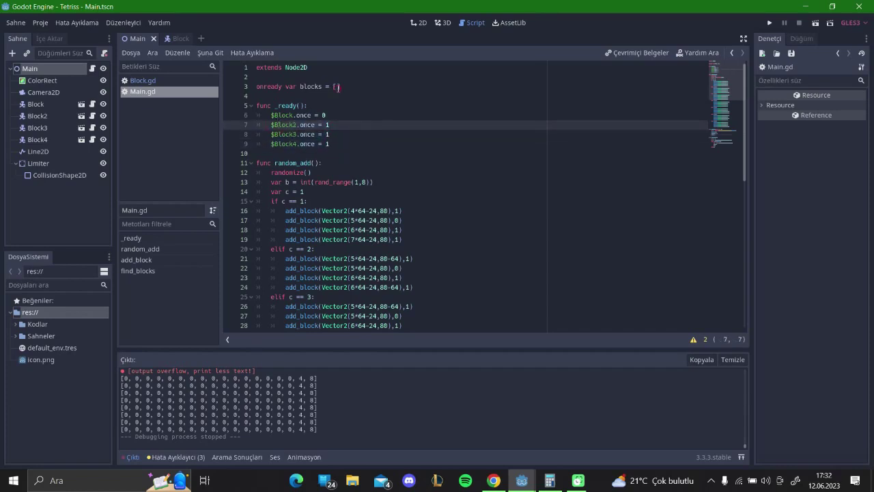
{"action": "left_click", "coordinate": [338, 87]}
{"action": "scroll", "coordinate": [369, 259], "scroll_direction": "down", "scroll_amount": 10}
{"action": "scroll", "coordinate": [369, 259], "scroll_direction": "down", "scroll_amount": 2}
{"action": "left_click", "coordinate": [298, 316]}
{"action": "type", "text": ", \" \""}
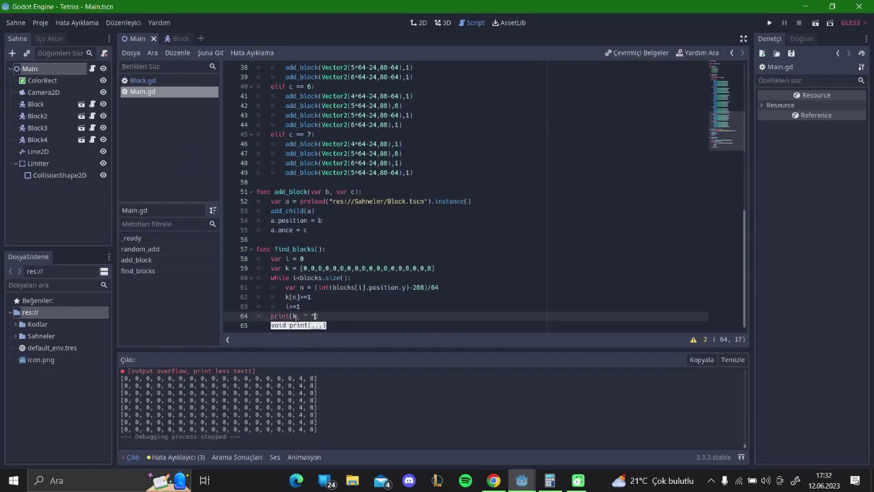
{"action": "type", "text": ", blocks"}
Save and test-run the game, close it, and switch to the Block script
{"action": "key", "text": "ctrl+s"}
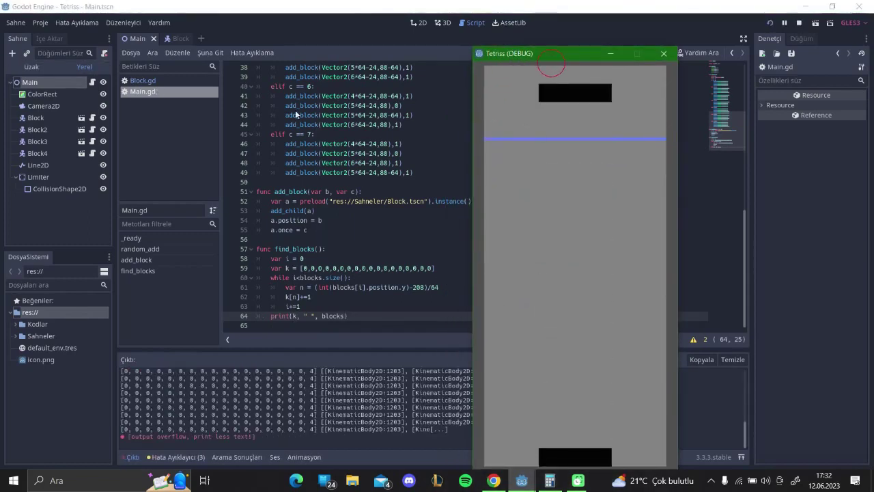
{"action": "mouse_move", "coordinate": [529, 53]}
{"action": "left_mouse_down"}
{"action": "mouse_move", "coordinate": [90, 170]}
{"action": "mouse_move", "coordinate": [581, 26]}
{"action": "mouse_move", "coordinate": [397, 439]}
{"action": "mouse_move", "coordinate": [381, 445]}
{"action": "left_mouse_up"}
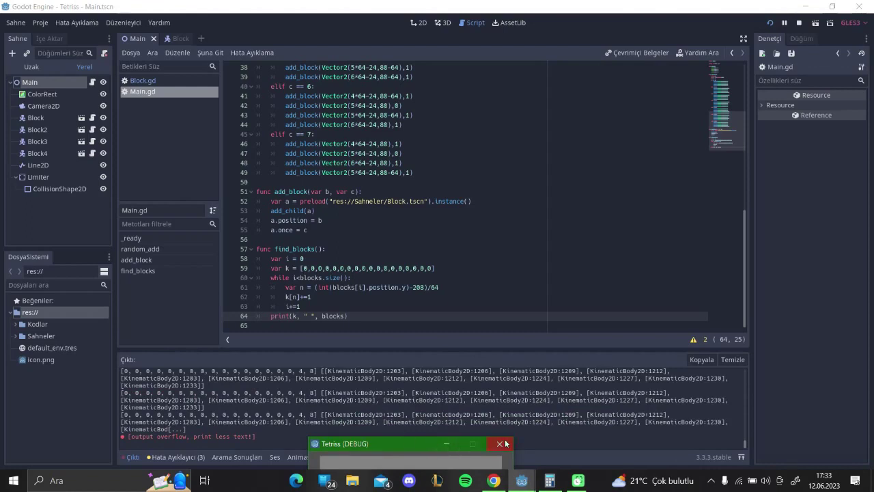
{"action": "left_click", "coordinate": [499, 444]}
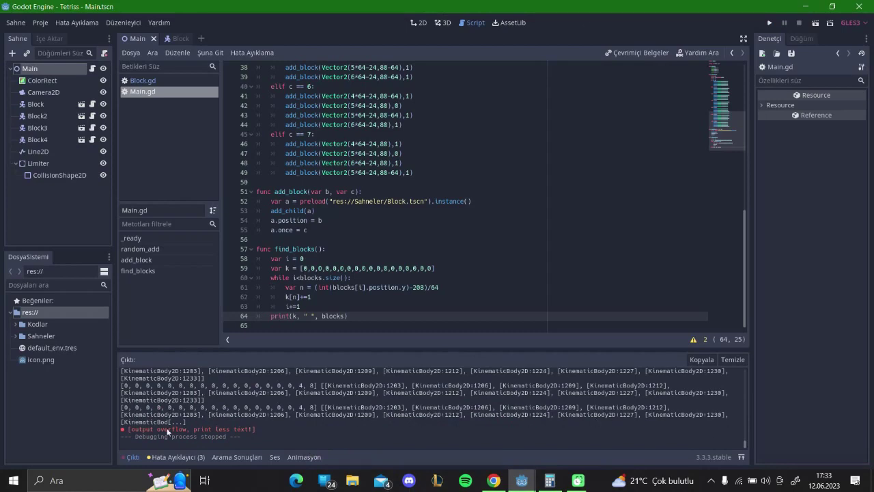
{"action": "left_click", "coordinate": [174, 38]}
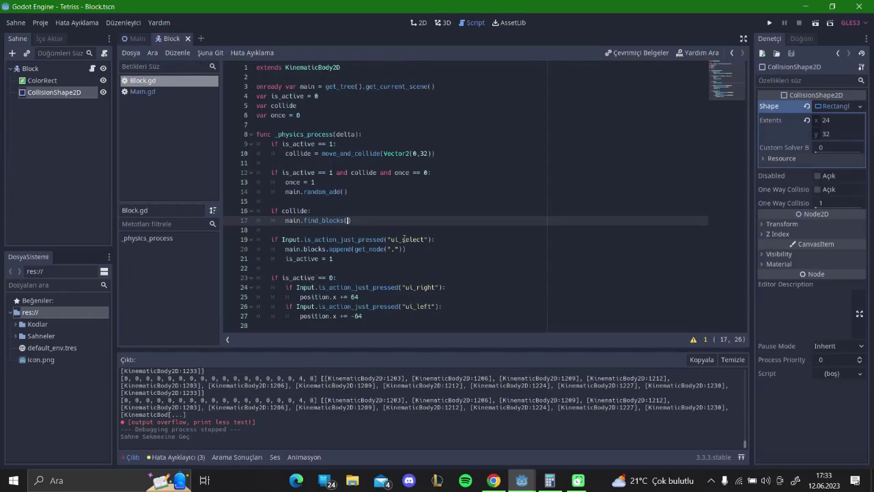
Move Block.gd's ui_select check under the is_active == 0 branch and indent its body
{"action": "left_click", "coordinate": [433, 239]}
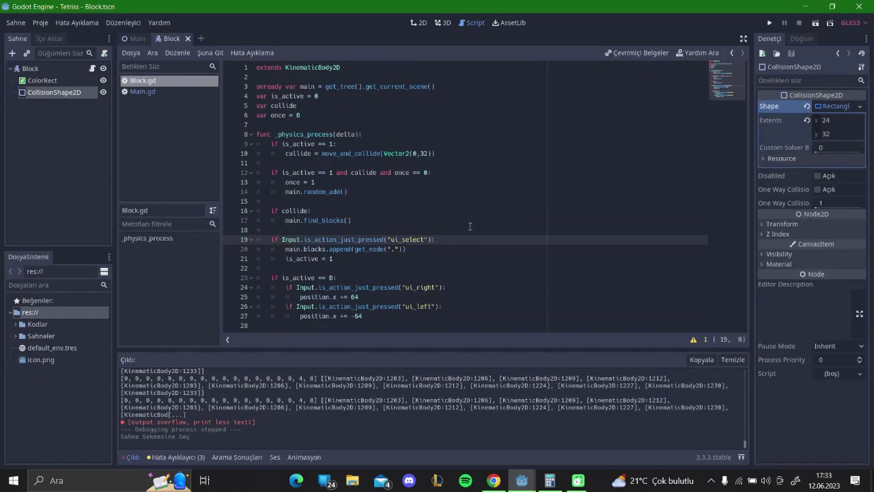
{"action": "type", "text": "is_"}
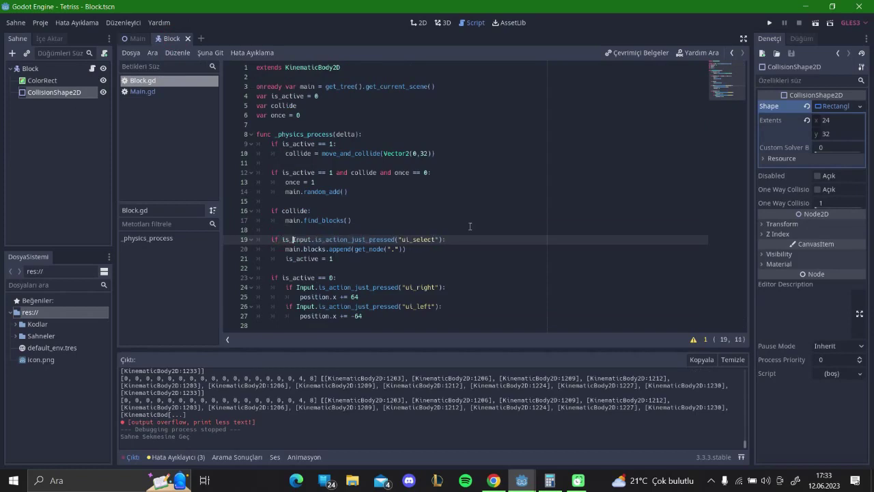
{"action": "key", "text": "BackSpace"}
{"action": "key", "text": "BackSpace"}
{"action": "key", "text": "BackSpace"}
{"action": "left_click_drag", "start_coordinate": [365, 260], "coordinate": [271, 239]}
{"action": "key", "text": "ctrl+c"}
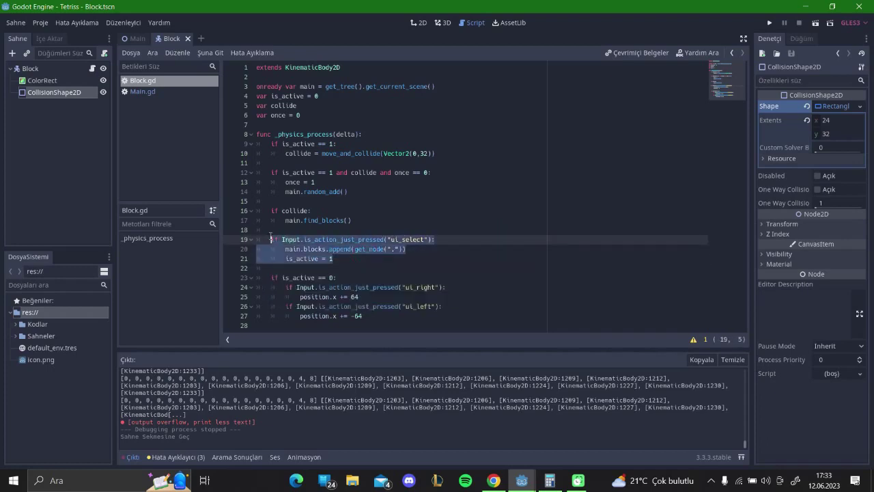
{"action": "key", "text": "BackSpace"}
{"action": "key", "text": "BackSpace"}
{"action": "key", "text": "BackSpace"}
{"action": "left_click", "coordinate": [381, 288]}
{"action": "key", "text": "Return"}
{"action": "key", "text": "ctrl+v"}
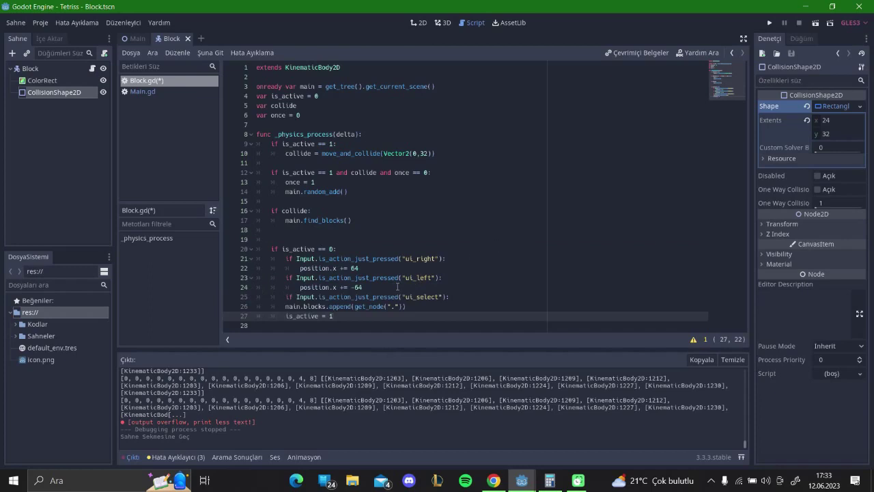
{"action": "left_click", "coordinate": [285, 306]}
{"action": "key", "text": "Tab"}
{"action": "left_click", "coordinate": [287, 316]}
{"action": "key", "text": "Tab"}
Run the game again and bring its debug window to the front
{"action": "key", "text": "F5"}
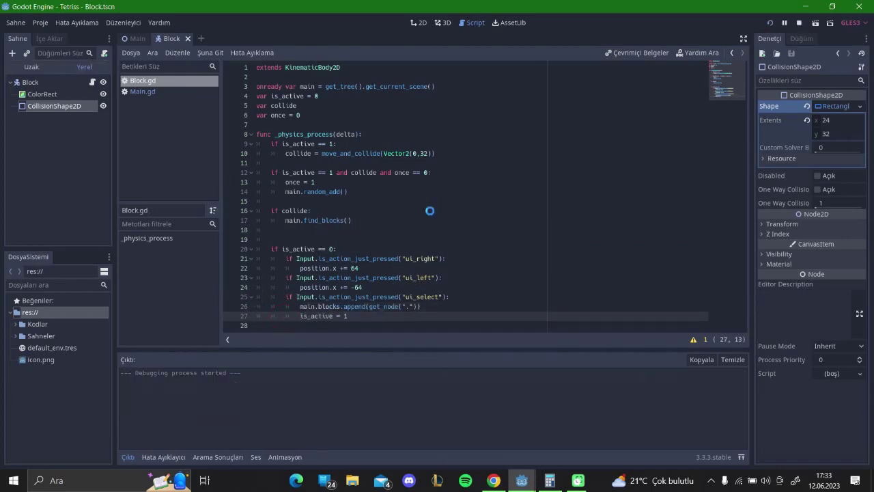
{"action": "left_click", "coordinate": [413, 26]}
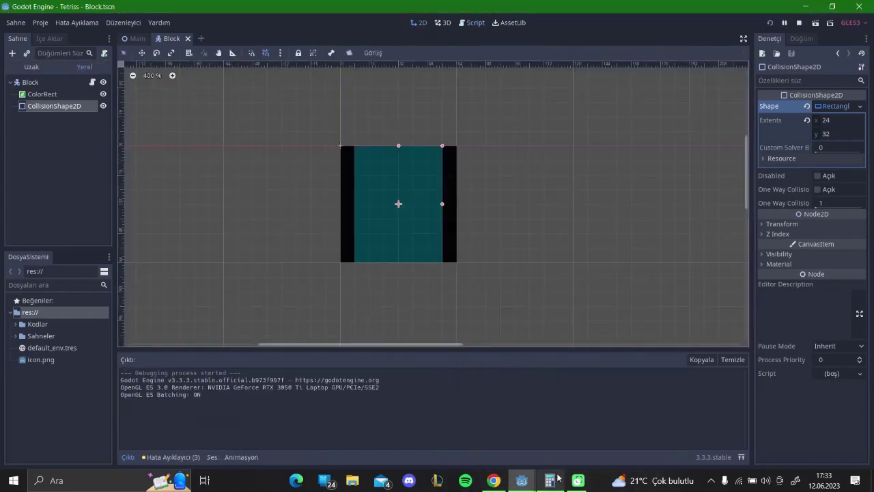
{"action": "mouse_move", "coordinate": [522, 481]}
{"action": "left_click", "coordinate": [761, 426]}
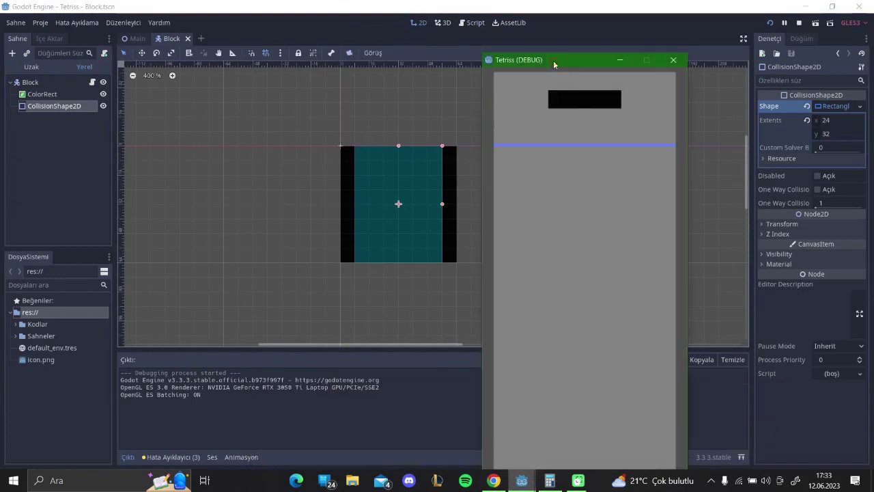
{"action": "left_click_drag", "start_coordinate": [554, 60], "coordinate": [585, 40]}
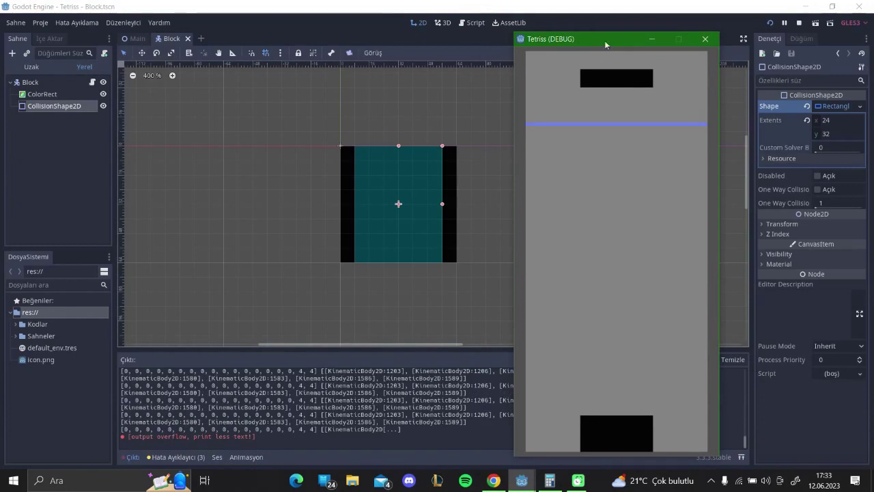
Close the game, set Physics Fps and Force Fps to 30 in Project Settings, and reopen Main
{"action": "left_click", "coordinate": [704, 41]}
{"action": "left_click", "coordinate": [39, 22]}
{"action": "left_click", "coordinate": [56, 36]}
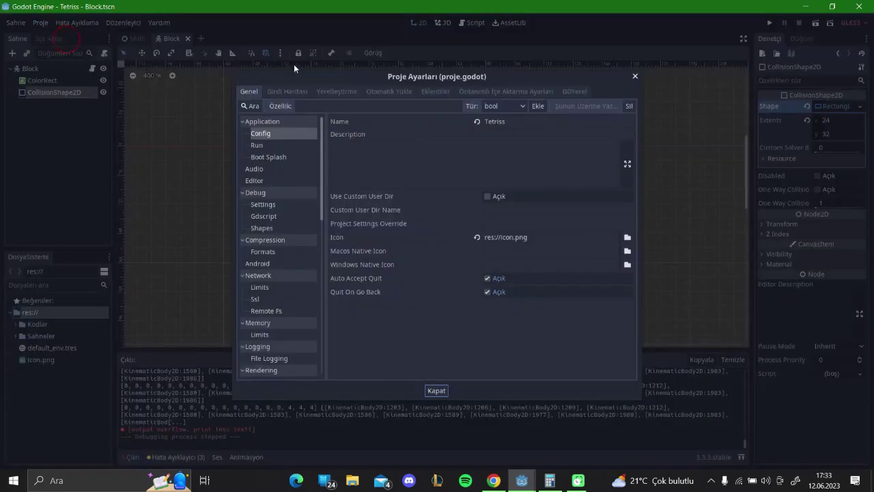
{"action": "left_click", "coordinate": [272, 106]}
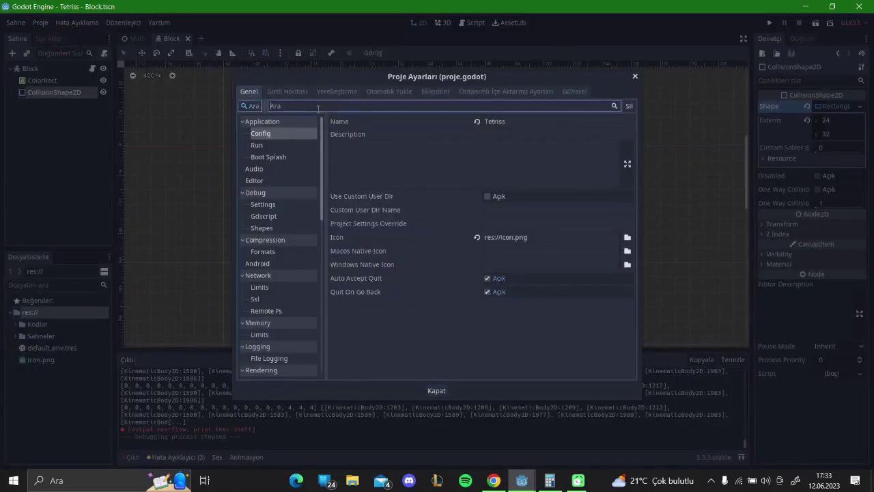
{"action": "type", "text": "fps"}
{"action": "left_click", "coordinate": [288, 135]}
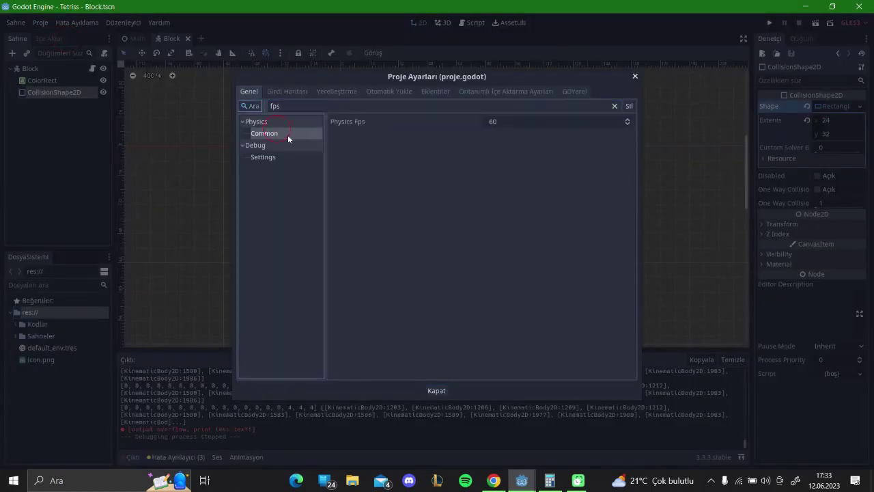
{"action": "left_click", "coordinate": [532, 125]}
{"action": "type", "text": "30"}
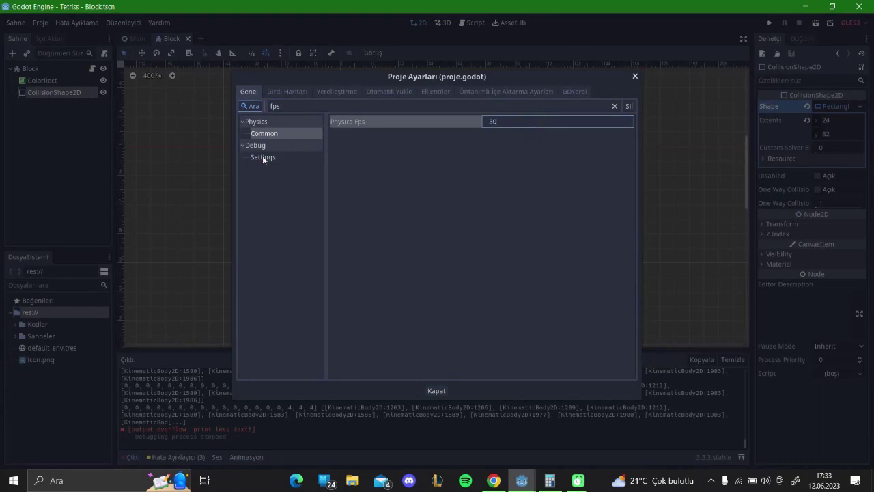
{"action": "left_click", "coordinate": [262, 157]}
{"action": "left_click", "coordinate": [553, 131]}
{"action": "type", "text": "30"}
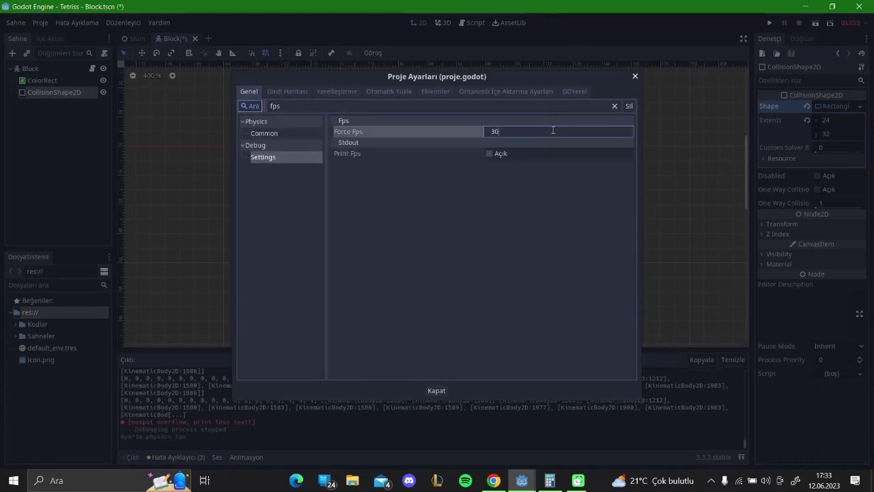
{"action": "left_click", "coordinate": [437, 391]}
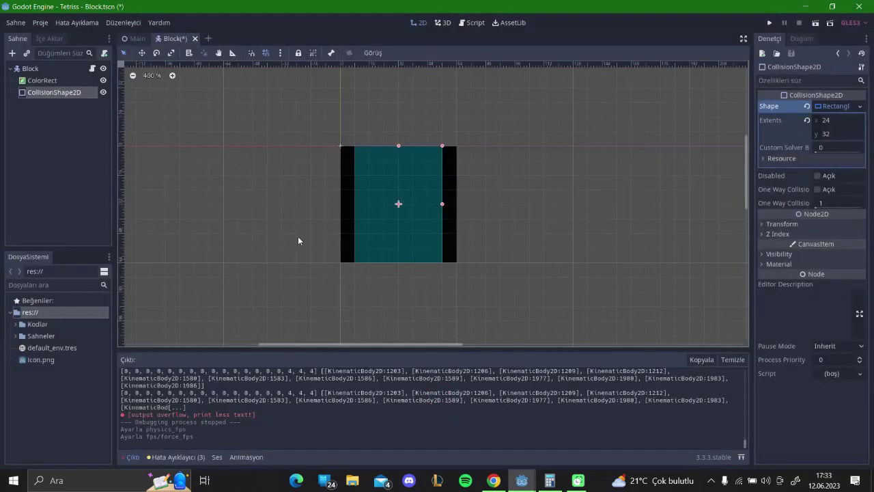
{"action": "left_click", "coordinate": [137, 38]}
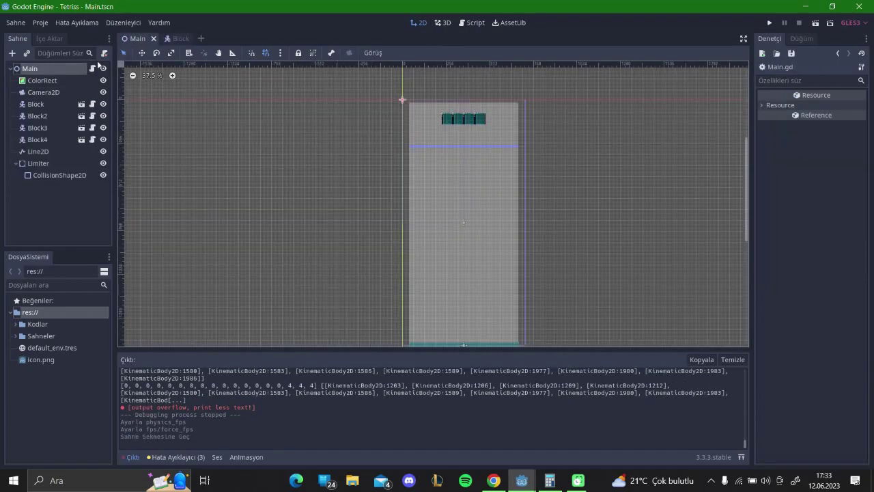
Add the missing closing parenthesis to the find_blocks print line in Main.gd
{"action": "left_click", "coordinate": [92, 69]}
{"action": "scroll", "coordinate": [330, 175], "scroll_direction": "up", "scroll_amount": 5}
{"action": "scroll", "coordinate": [330, 175], "scroll_direction": "up", "scroll_amount": 10}
{"action": "scroll", "coordinate": [330, 175], "scroll_direction": "up", "scroll_amount": 4}
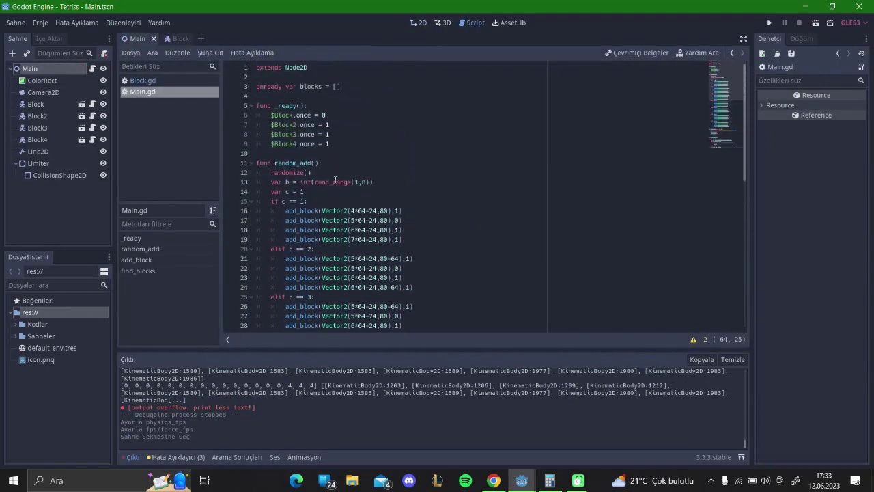
{"action": "scroll", "coordinate": [337, 172], "scroll_direction": "down", "scroll_amount": 6}
{"action": "scroll", "coordinate": [325, 211], "scroll_direction": "down", "scroll_amount": 6}
{"action": "type", "text": ")"}
{"action": "left_click", "coordinate": [332, 316]}
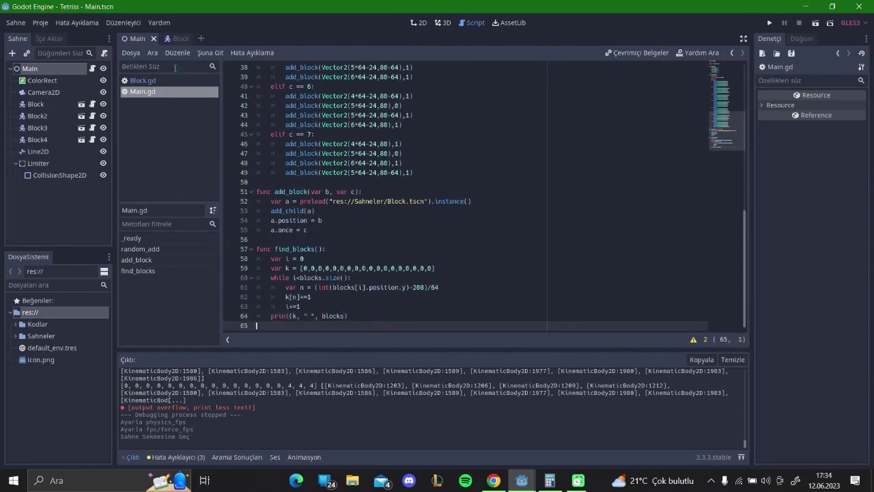
From the Block script, test-run the game, move a block left, then close it
{"action": "left_click", "coordinate": [170, 39]}
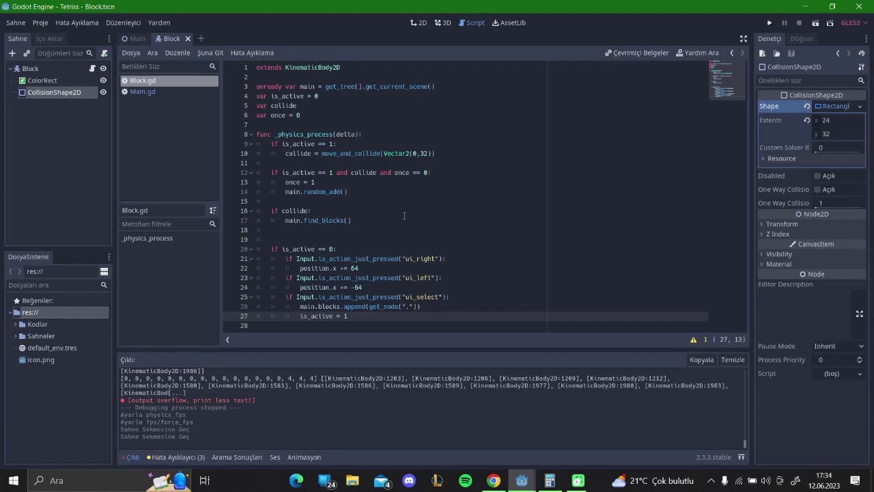
{"action": "left_click_drag", "start_coordinate": [360, 221], "coordinate": [271, 211]}
{"action": "left_click", "coordinate": [271, 211]}
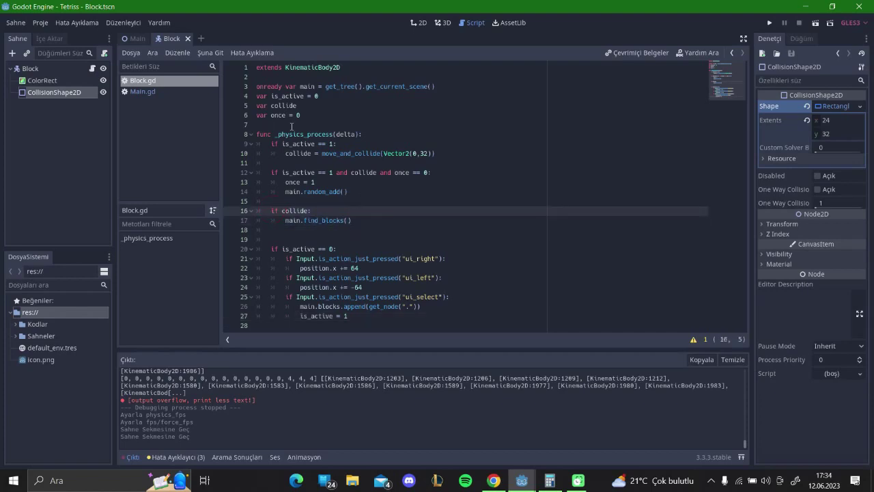
{"action": "key", "text": "F5"}
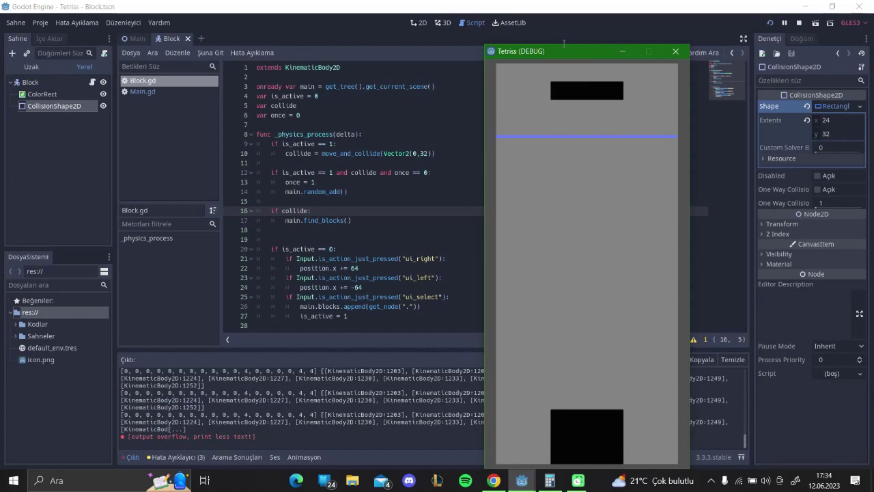
{"action": "key", "text": "Left"}
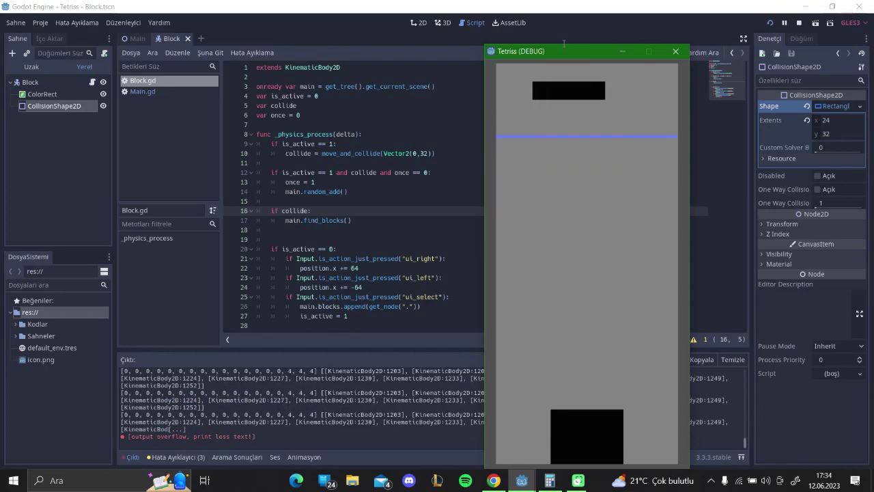
{"action": "left_click", "coordinate": [674, 53]}
{"action": "left_click", "coordinate": [361, 144]}
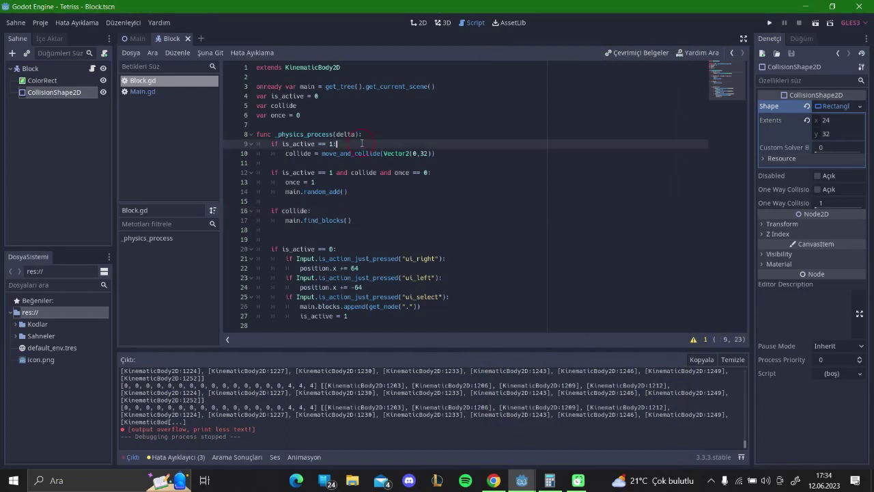
Delete the print(k, " ", blocks) debug line from line 64 of find_blocks
{"action": "left_click", "coordinate": [130, 39]}
{"action": "left_click_drag", "start_coordinate": [347, 316], "coordinate": [263, 315]}
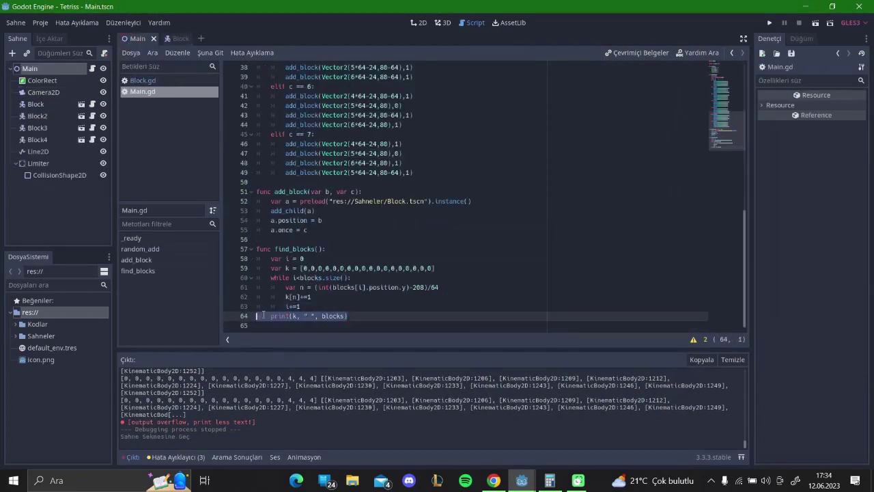
{"action": "key", "text": "BackSpace"}
{"action": "key", "text": "BackSpace"}
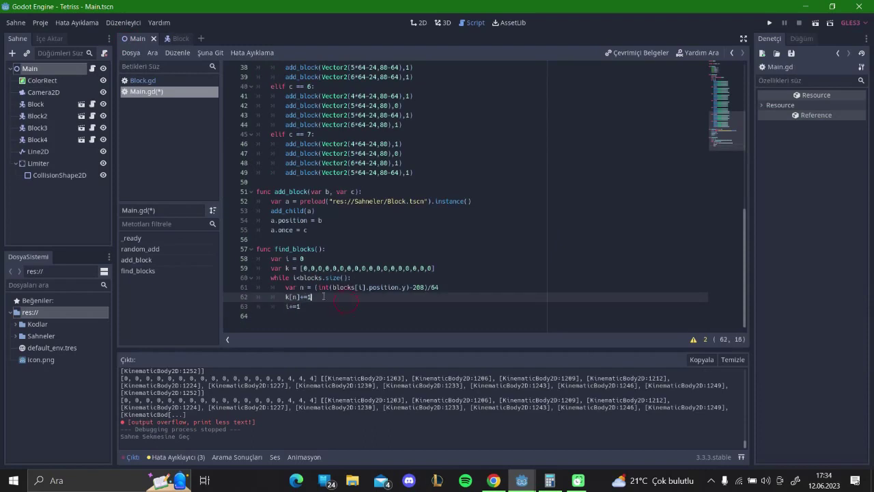
{"action": "left_click_drag", "start_coordinate": [341, 297], "coordinate": [273, 277]}
{"action": "left_click", "coordinate": [305, 304]}
{"action": "left_click_drag", "start_coordinate": [305, 305], "coordinate": [271, 278]}
After the first loop, add i = 0 and a second while i<k.size(): loop ending with i+=1
{"action": "left_click", "coordinate": [272, 278]}
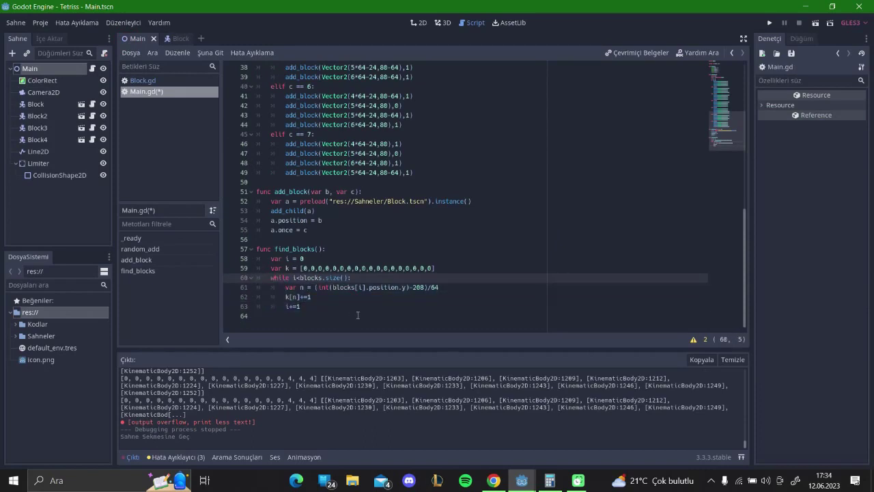
{"action": "key", "text": "Down"}
{"action": "key", "text": "Down"}
{"action": "key", "text": "Down"}
{"action": "key", "text": "Right"}
{"action": "key", "text": "Right"}
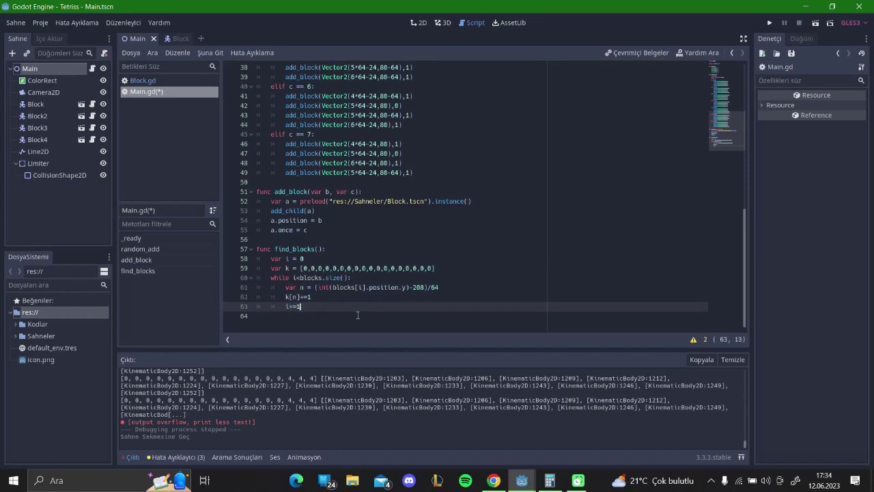
{"action": "key", "text": "Return"}
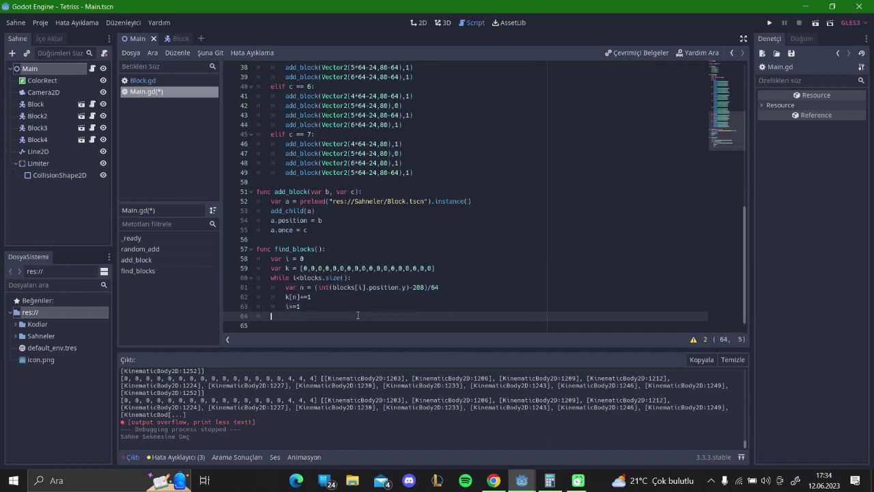
{"action": "type", "text": "i= 0"}
{"action": "key", "text": "Return"}
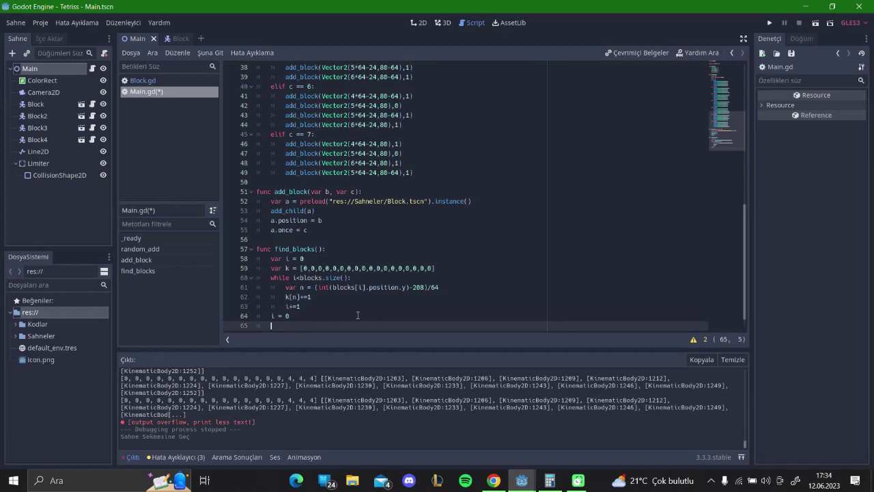
{"action": "type", "text": "while"}
{"action": "type", "text": " i"}
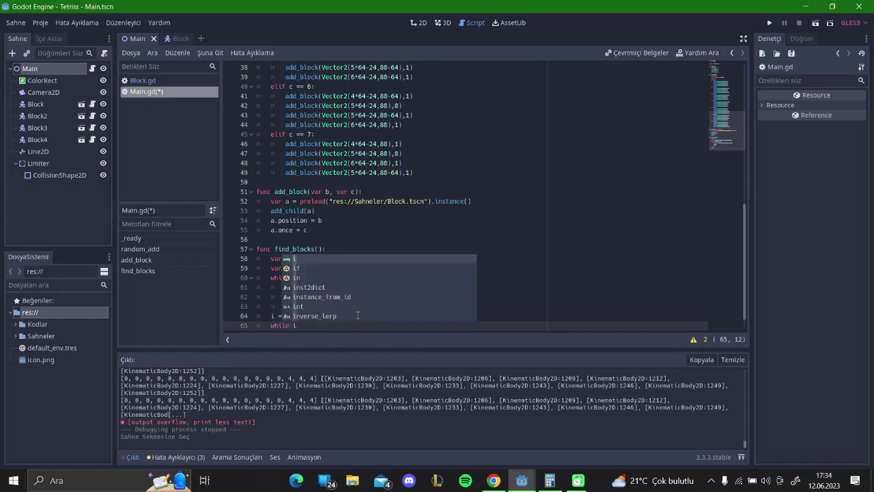
{"action": "type", "text": "<k"}
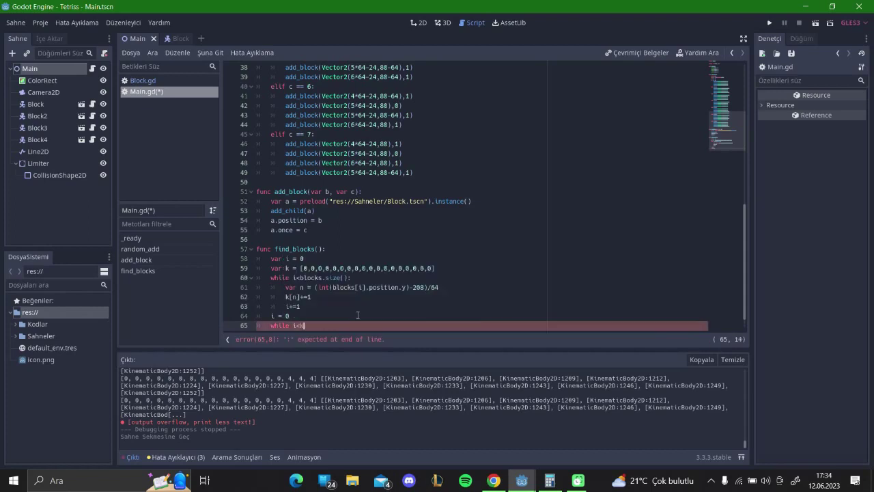
{"action": "type", "text": "."}
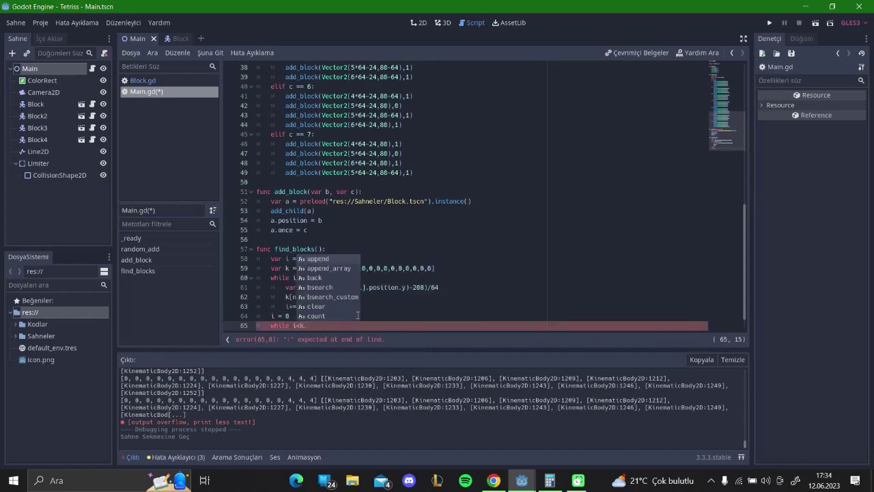
{"action": "type", "text": "size("}
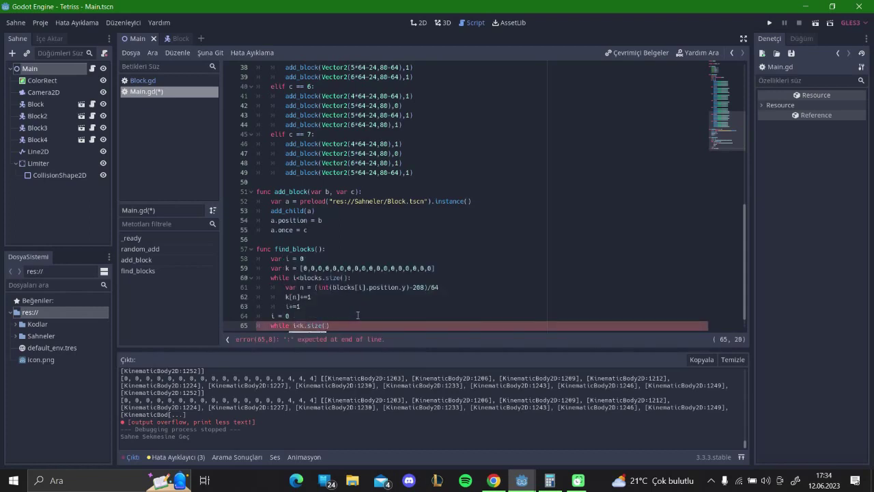
{"action": "type", "text": ":"}
{"action": "key", "text": "Return"}
{"action": "type", "text": "i"}
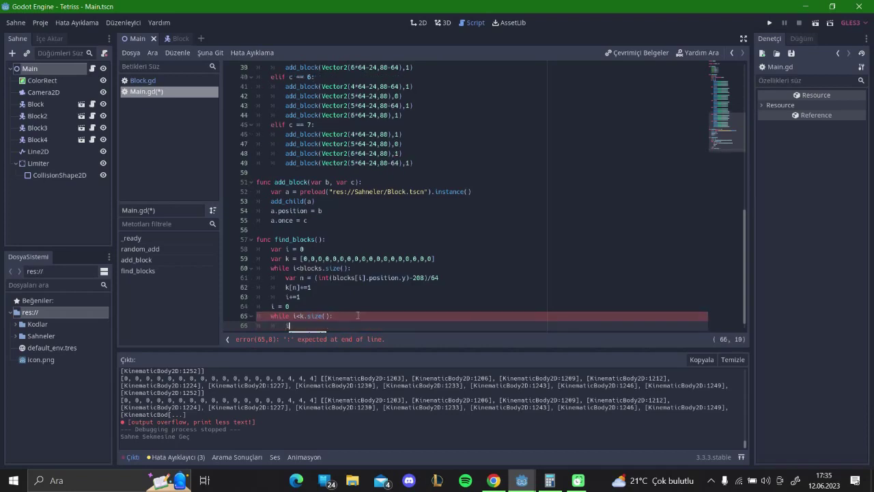
{"action": "type", "text": "+=1"}
Inside the second loop, add an if k[i]==10: check that begins with var li=0
{"action": "left_click", "coordinate": [354, 317]}
{"action": "key", "text": "Return"}
{"action": "scroll", "coordinate": [319, 289], "scroll_direction": "down", "scroll_amount": 1}
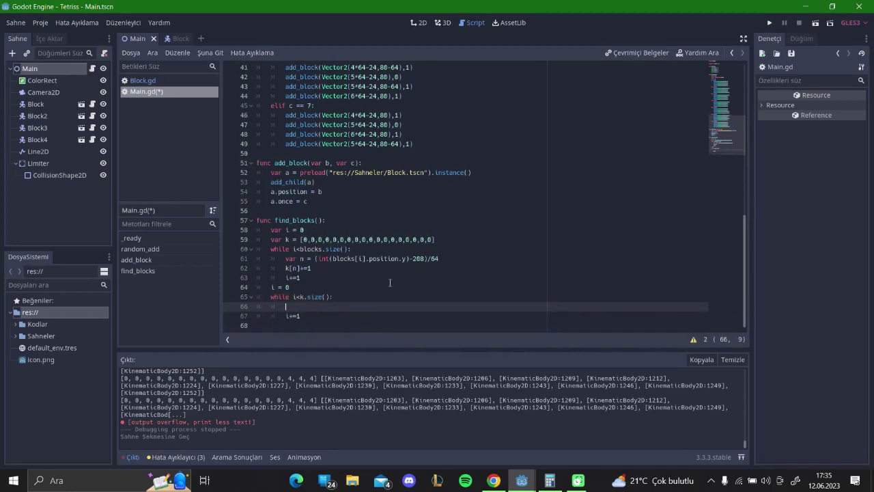
{"action": "type", "text": "k[i]=="}
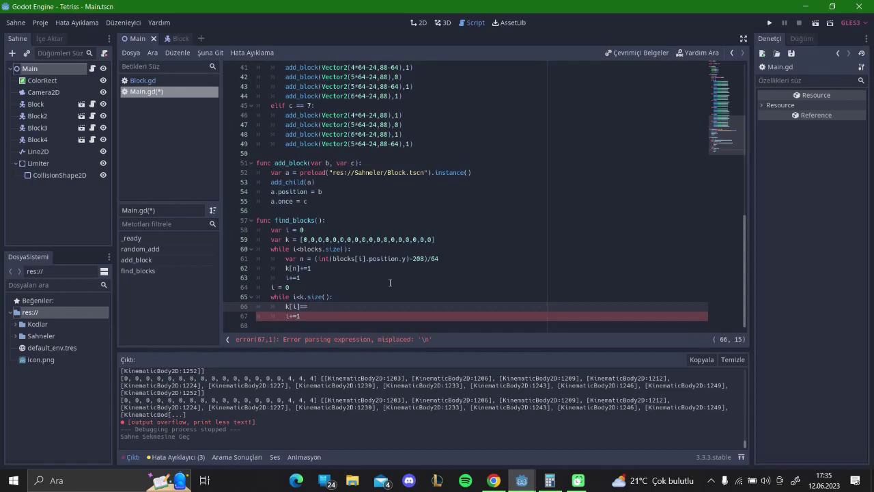
{"action": "type", "text": "10"}
{"action": "key", "text": "Left"}
{"action": "key", "text": "Left"}
{"action": "key", "text": "Left"}
{"action": "type", "text": "if"}
{"action": "key", "text": "Right"}
{"action": "key", "text": "Right"}
{"action": "key", "text": "Right"}
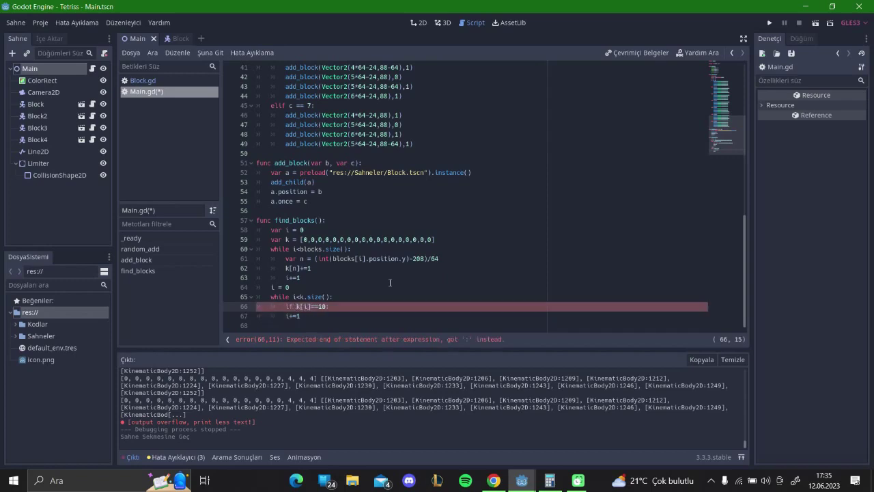
{"action": "key", "text": "End"}
{"action": "key", "text": "Return"}
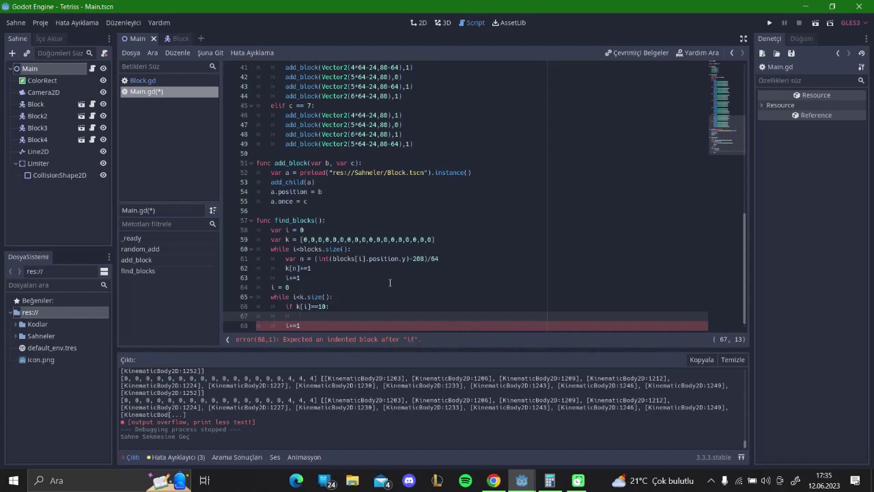
{"action": "type", "text": "var li=0"}
{"action": "key", "text": "Return"}
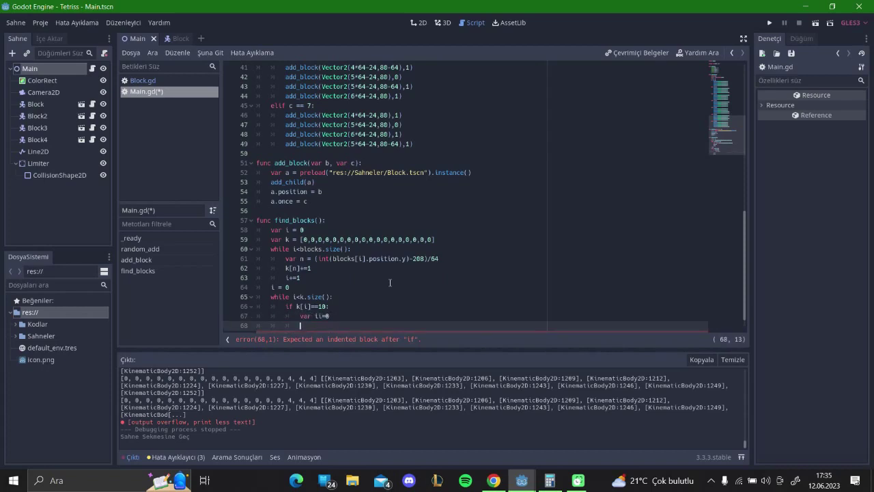
Add a nested while li<blocks.size(): loop with li+=1, and start an if inside it
{"action": "type", "text": "while "}
{"action": "type", "text": "li"}
{"action": "scroll", "coordinate": [372, 271], "scroll_direction": "down", "scroll_amount": 1}
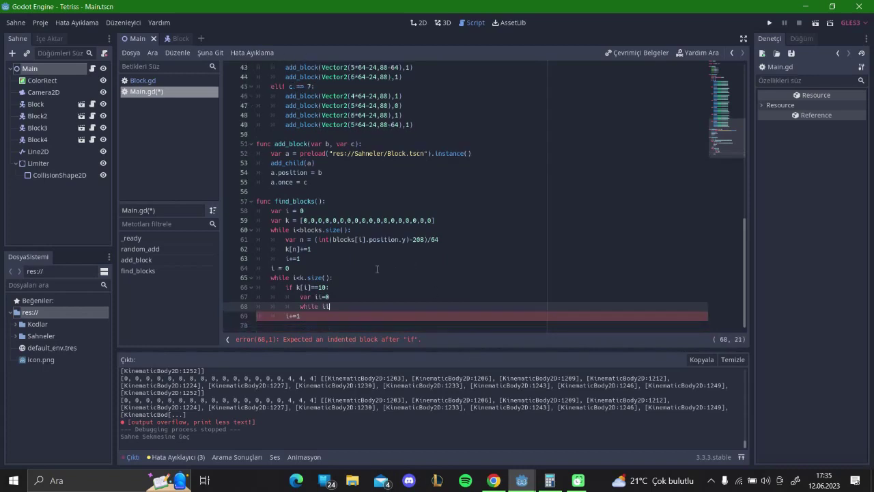
{"action": "type", "text": "<"}
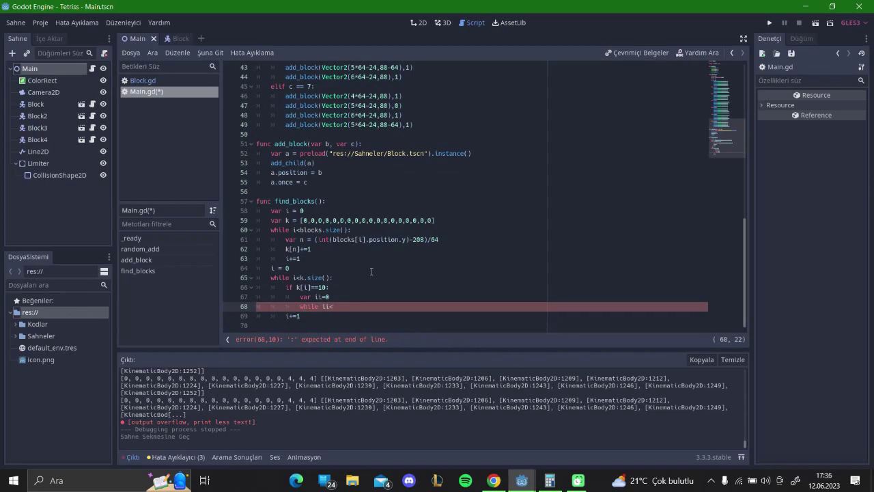
{"action": "type", "text": "block"}
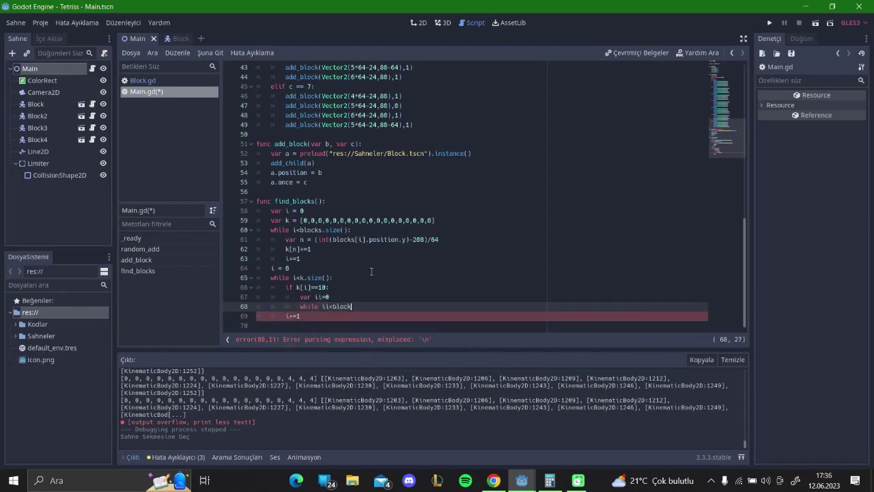
{"action": "type", "text": "s.size("}
{"action": "type", "text": "):"}
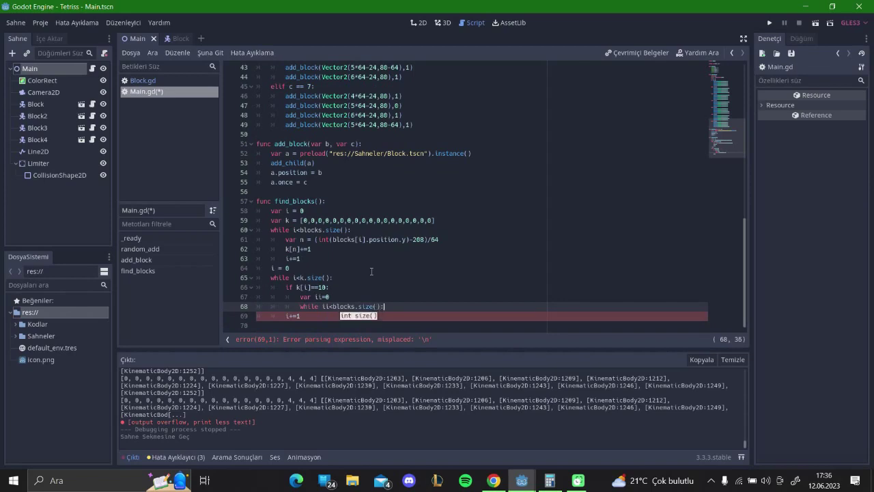
{"action": "key", "text": "Return"}
{"action": "type", "text": "li"}
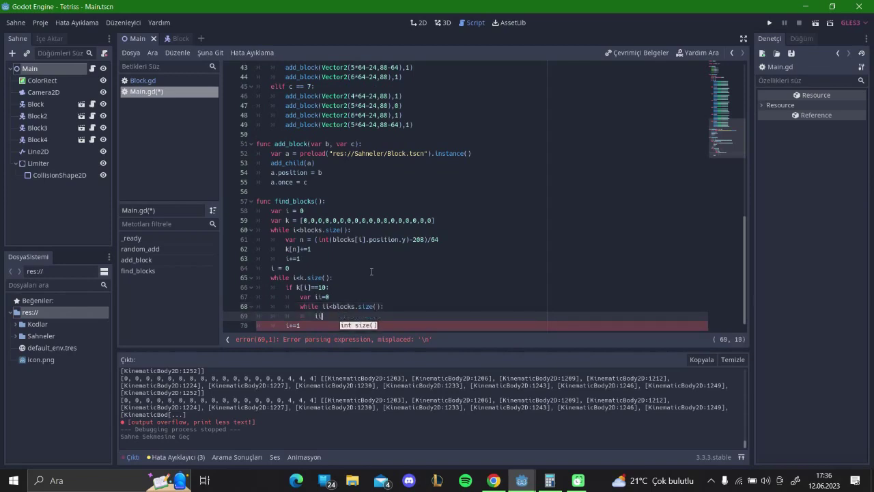
{"action": "type", "text": "+=1"}
{"action": "left_click", "coordinate": [419, 309]}
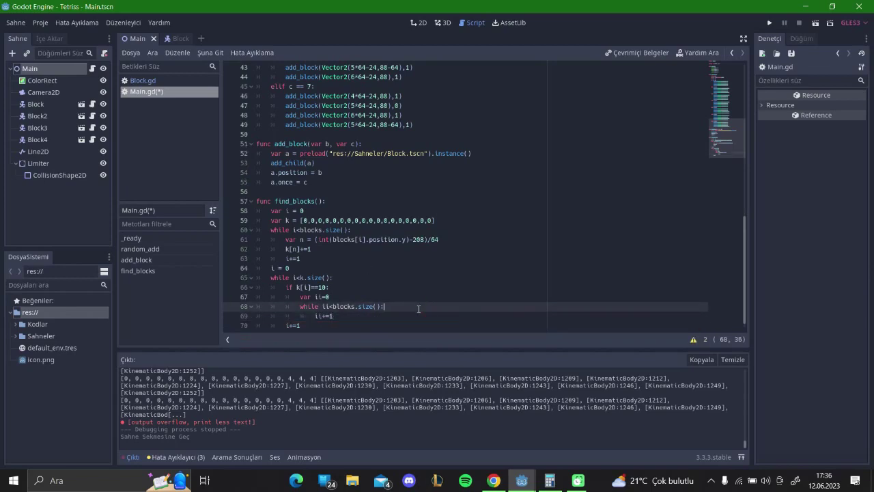
{"action": "key", "text": "Return"}
{"action": "type", "text": "f"}
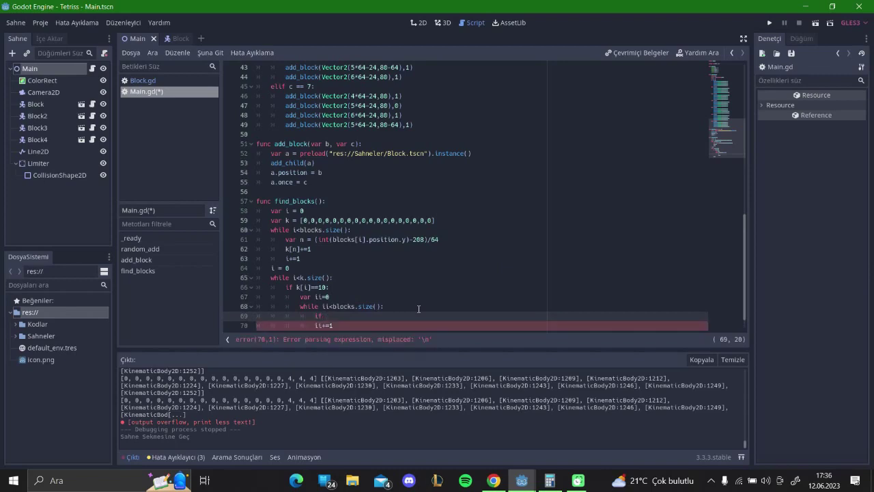
Begin a var ii declaration directly under the if k[i]==10: check
{"action": "left_click", "coordinate": [311, 287]}
{"action": "left_click", "coordinate": [333, 286]}
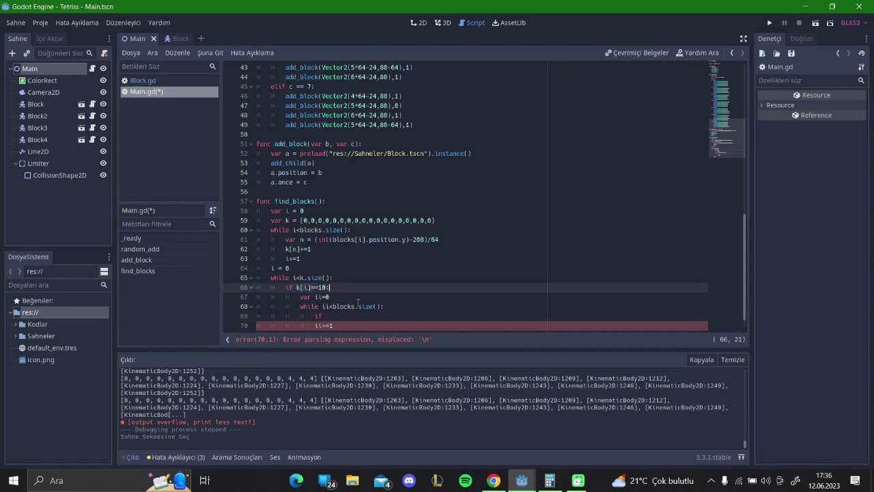
{"action": "key", "text": "Return"}
{"action": "type", "text": "var "}
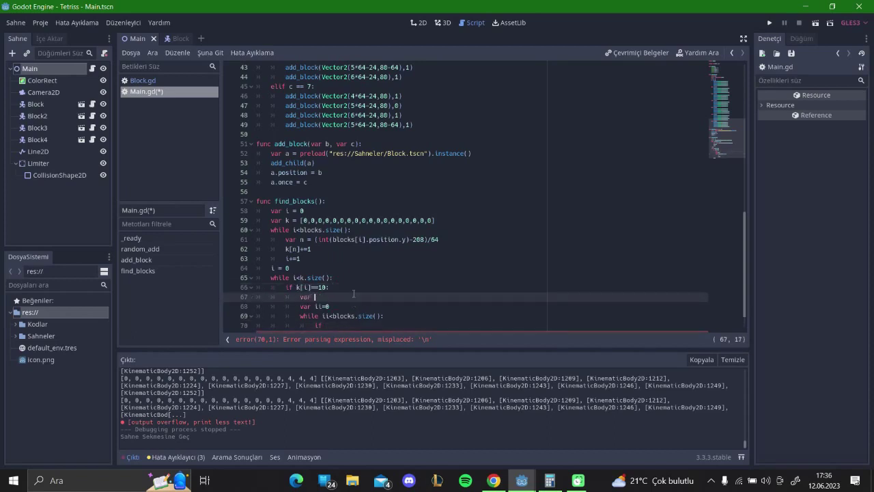
{"action": "type", "text": "ii"}
Declare var ni = i*64+208 on the new line under the full-row check
{"action": "key", "text": "BackSpace"}
{"action": "key", "text": "BackSpace"}
{"action": "type", "text": "ni ="}
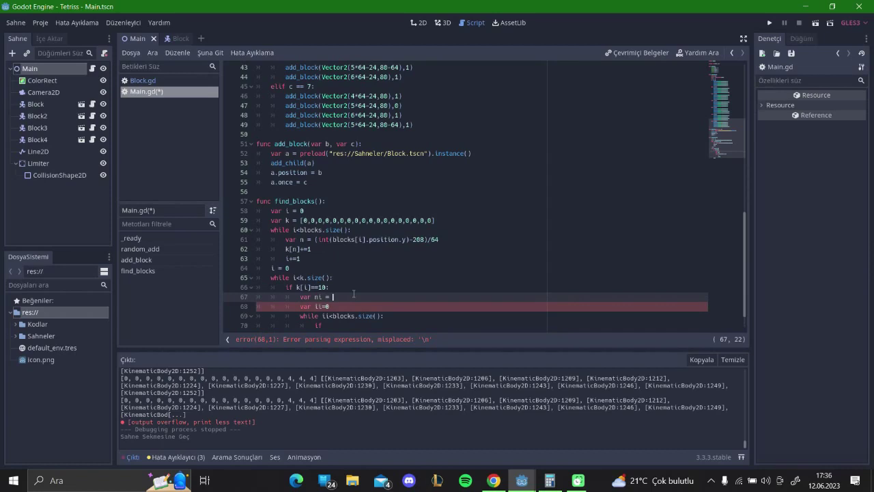
{"action": "type", "text": "i*64"}
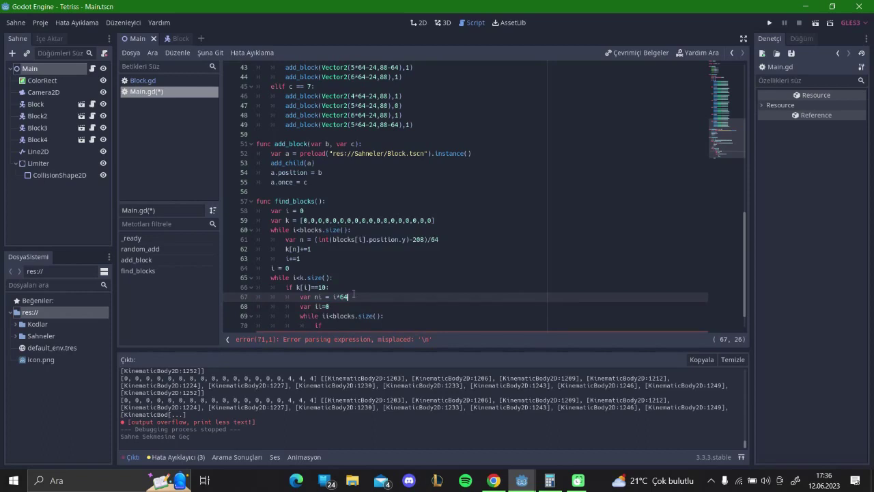
{"action": "type", "text": "+"}
{"action": "type", "text": "208"}
Compare with line 61's row formula, then return to the empty if on line 70
{"action": "left_click_drag", "start_coordinate": [317, 238], "coordinate": [417, 242]}
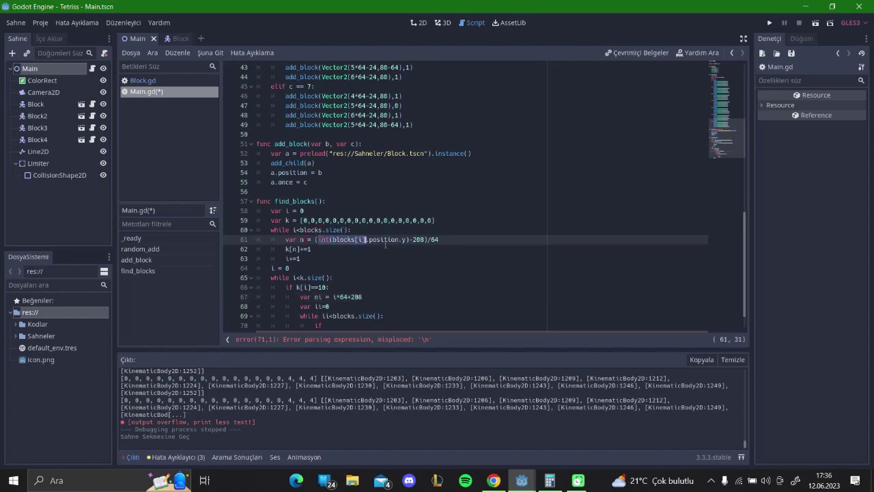
{"action": "left_click", "coordinate": [417, 242]}
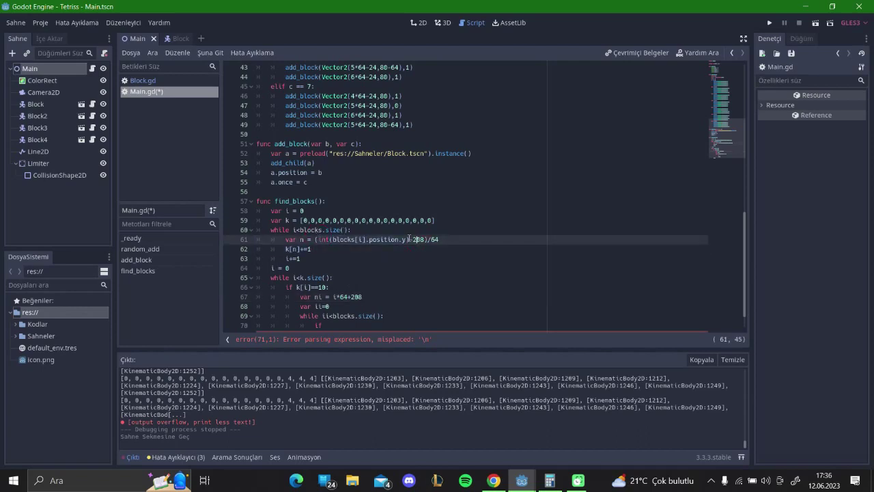
{"action": "left_click", "coordinate": [348, 297]}
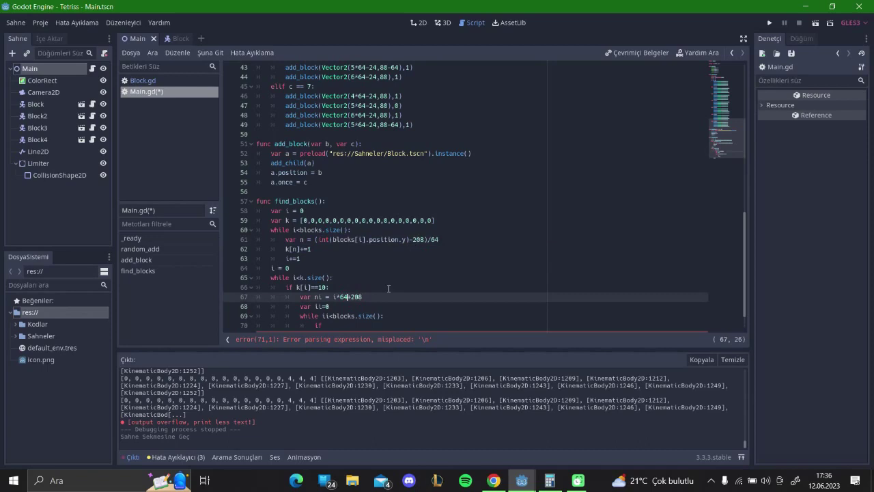
{"action": "key", "text": "Down"}
{"action": "key", "text": "Down"}
{"action": "key", "text": "Down"}
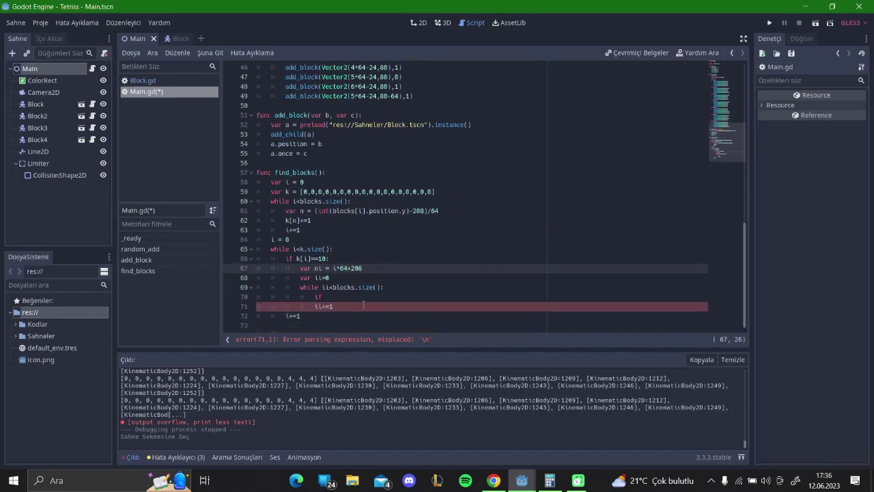
{"action": "left_click", "coordinate": [358, 297]}
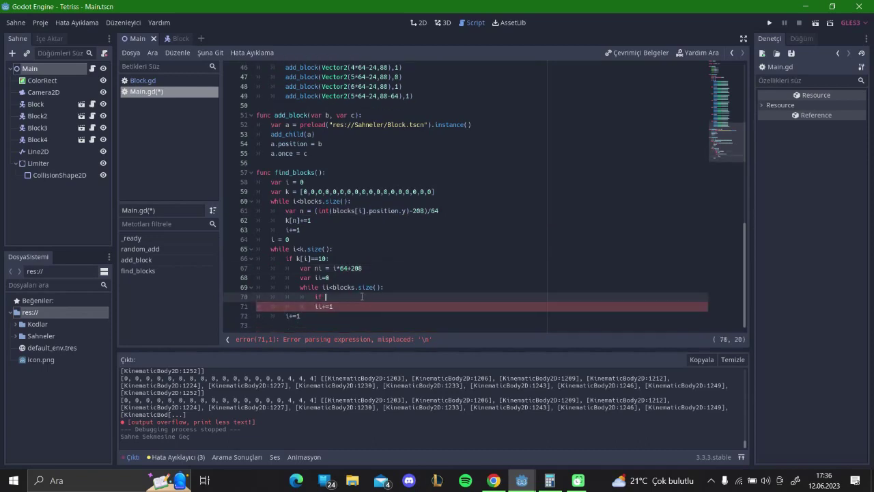
Write the inner condition if int(blocks[ii].position.y) == ni: on line 70
{"action": "type", "text": "blocks[ii].position.yy"}
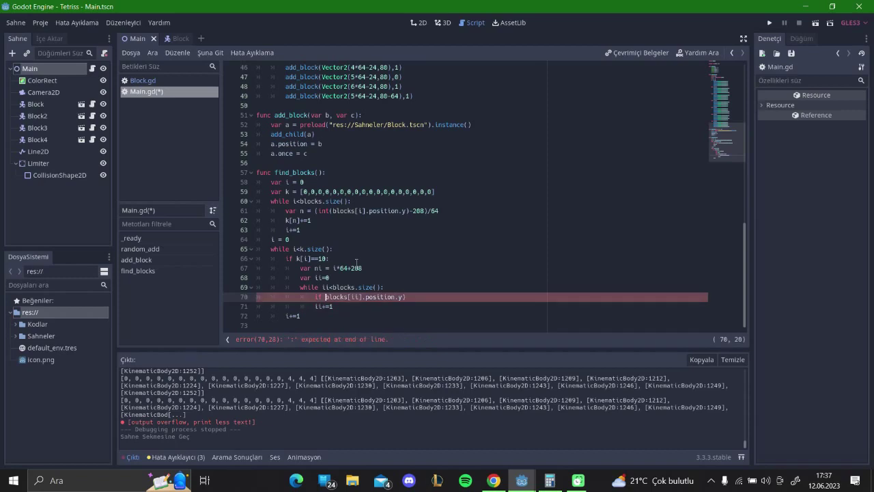
{"action": "type", "text": "("}
{"action": "key", "text": "BackSpace"}
{"action": "type", "text": "int("}
{"action": "type", "text": "== ni:"}
{"action": "key", "text": "Return"}
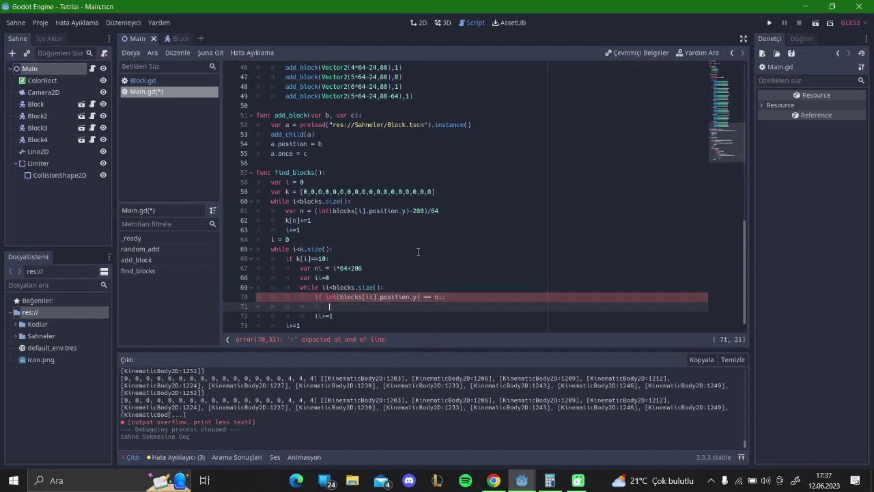
In the if body, free the matching block and call blocks.remove(ii)
{"action": "type", "text": "remove"}
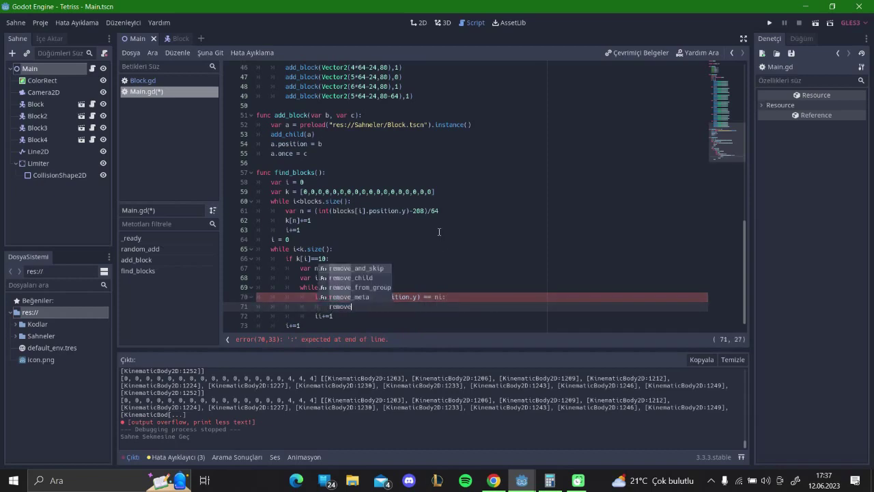
{"action": "key", "text": "BackSpace"}
{"action": "key", "text": "BackSpace"}
{"action": "key", "text": "BackSpace"}
{"action": "key", "text": "BackSpace"}
{"action": "type", "text": "b"}
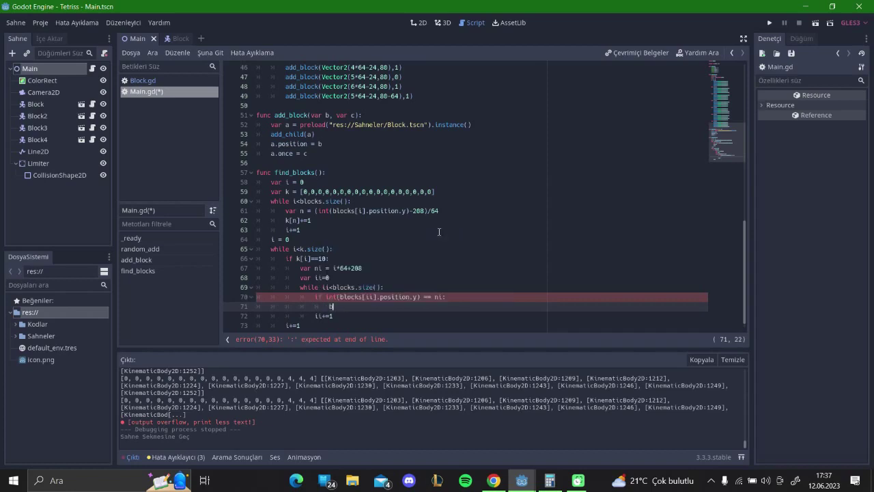
{"action": "key", "text": "BackSpace"}
{"action": "type", "text": "blocks[ii]."}
{"action": "type", "text": "queue_free()"}
{"action": "key", "text": "Return"}
{"action": "type", "text": "block"}
{"action": "key", "text": "Escape"}
{"action": "type", "text": "s[ii"}
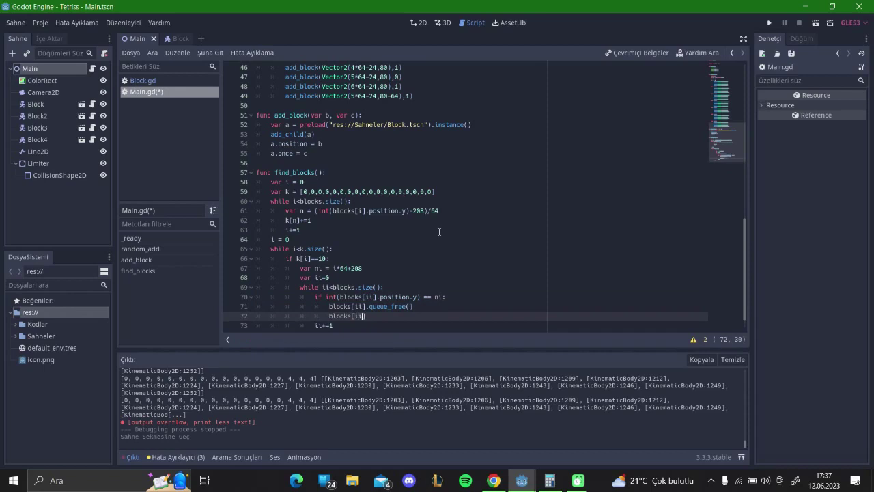
{"action": "key", "text": "BackSpace"}
{"action": "type", "text": ".remove(ii)"}
{"action": "key", "text": "Return"}
Add ii-=1 after the removal and save Main.gd
{"action": "scroll", "coordinate": [327, 315], "scroll_direction": "down", "scroll_amount": 1}
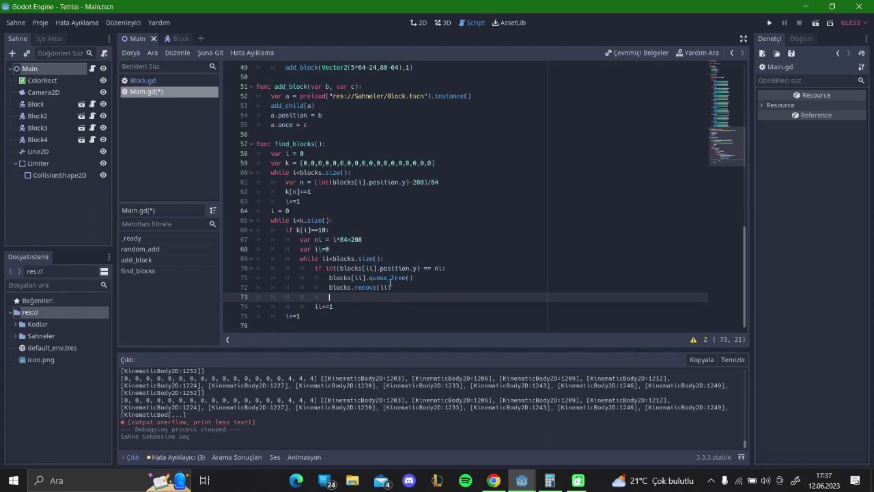
{"action": "left_click", "coordinate": [353, 278]}
{"action": "left_click", "coordinate": [513, 241]}
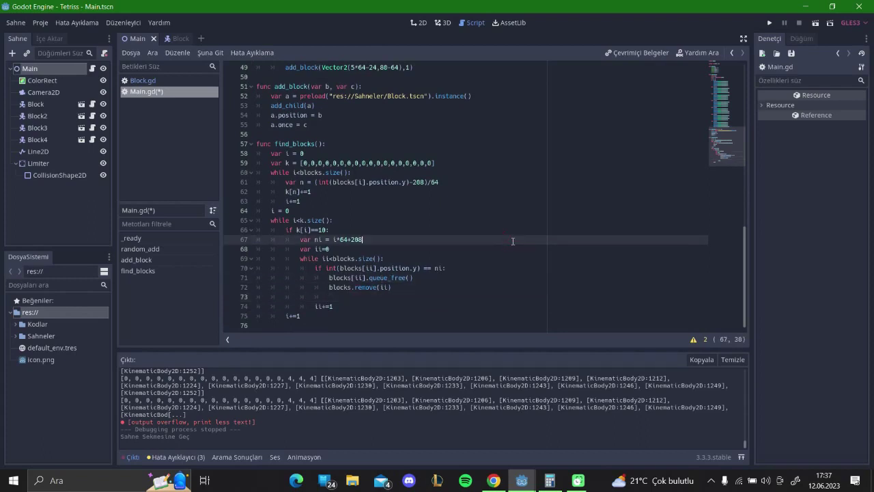
{"action": "left_click", "coordinate": [336, 296]}
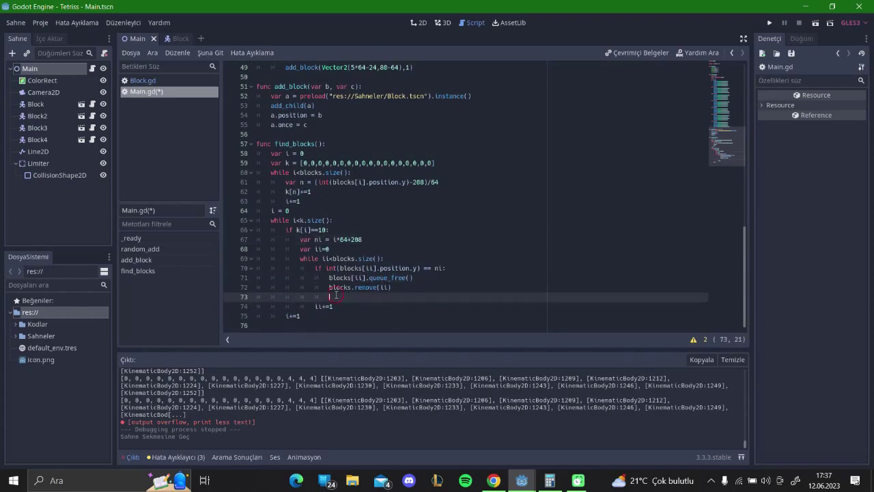
{"action": "type", "text": "ii-"}
{"action": "type", "text": "="}
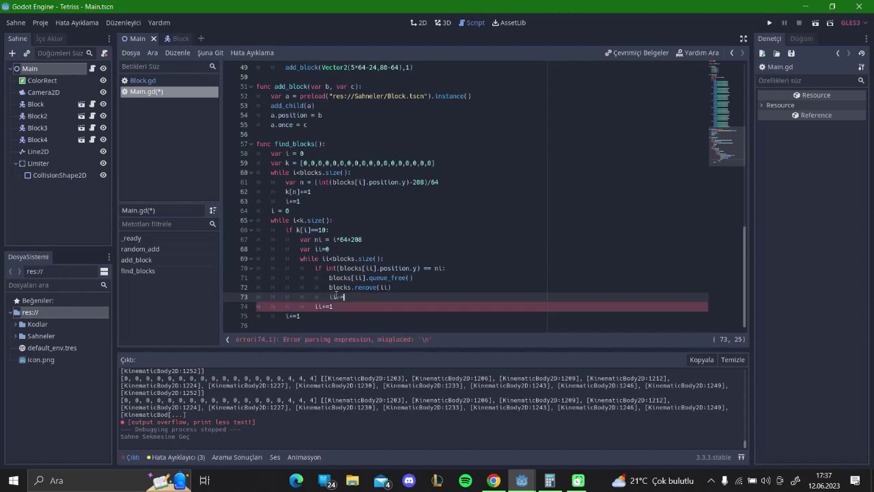
{"action": "type", "text": "1"}
{"action": "left_click", "coordinate": [511, 262]}
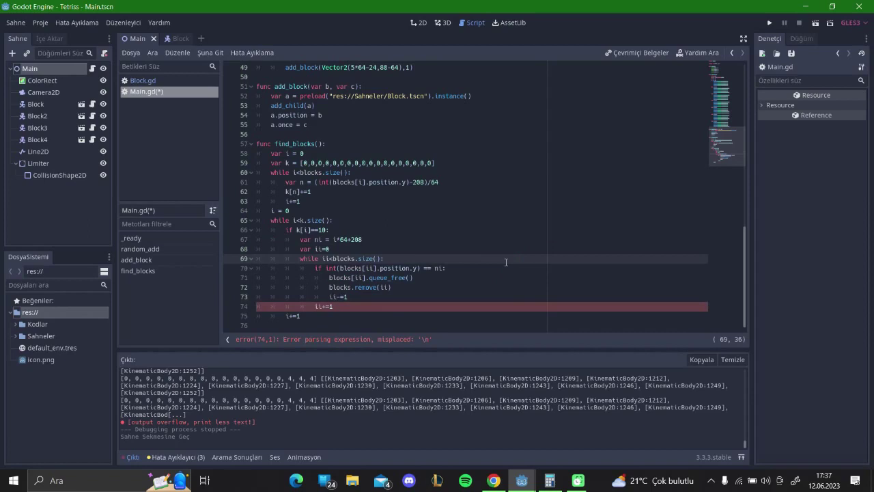
{"action": "key", "text": "ctrl+s"}
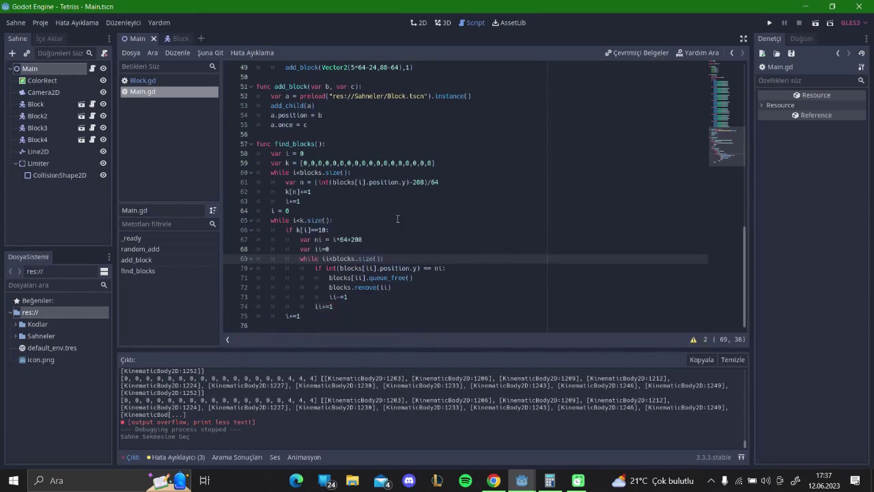
Review the k array, line 61's 208 offset and divisor 64, and the while loop over k
{"action": "left_click", "coordinate": [302, 162]}
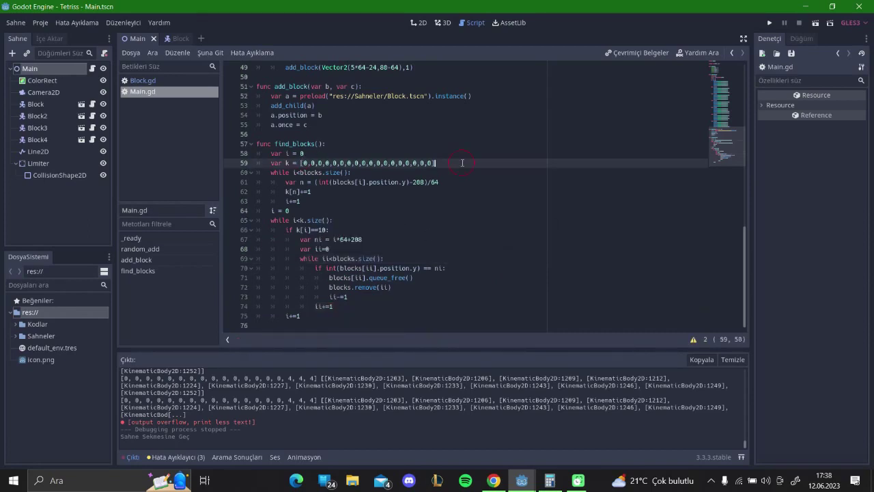
{"action": "left_click", "coordinate": [278, 144]}
{"action": "left_click", "coordinate": [286, 162]}
{"action": "left_click", "coordinate": [444, 161]}
{"action": "left_click", "coordinate": [420, 182]}
{"action": "left_click", "coordinate": [431, 182]}
{"action": "left_click", "coordinate": [299, 192]}
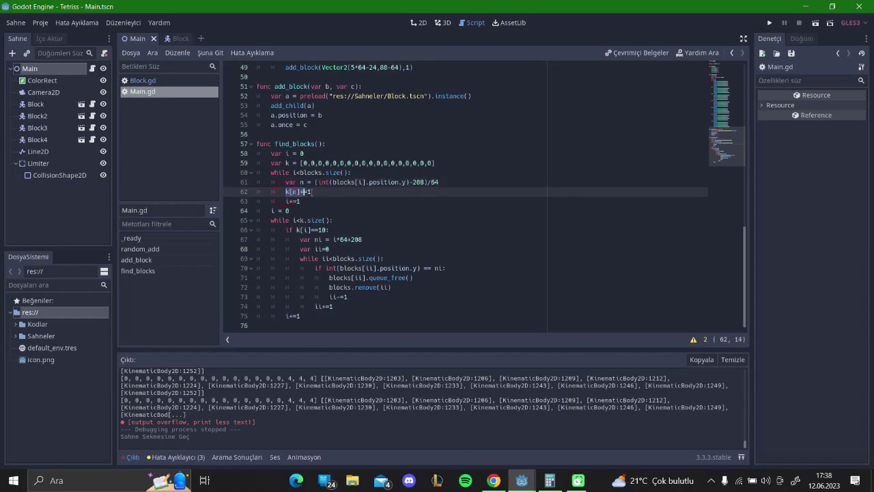
{"action": "left_click_drag", "start_coordinate": [304, 164], "coordinate": [350, 164]}
{"action": "left_click", "coordinate": [350, 163]}
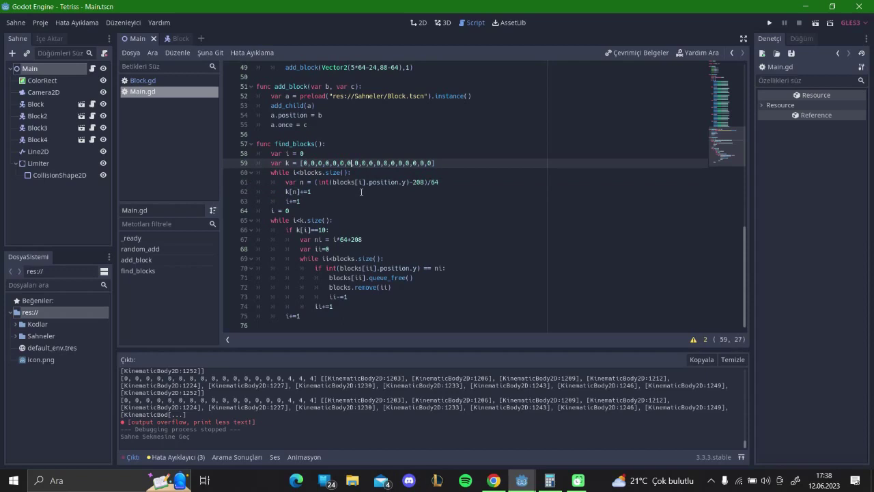
{"action": "left_click", "coordinate": [279, 210]}
{"action": "left_click", "coordinate": [277, 221]}
{"action": "triple_click", "coordinate": [277, 220]}
{"action": "left_click", "coordinate": [352, 218]}
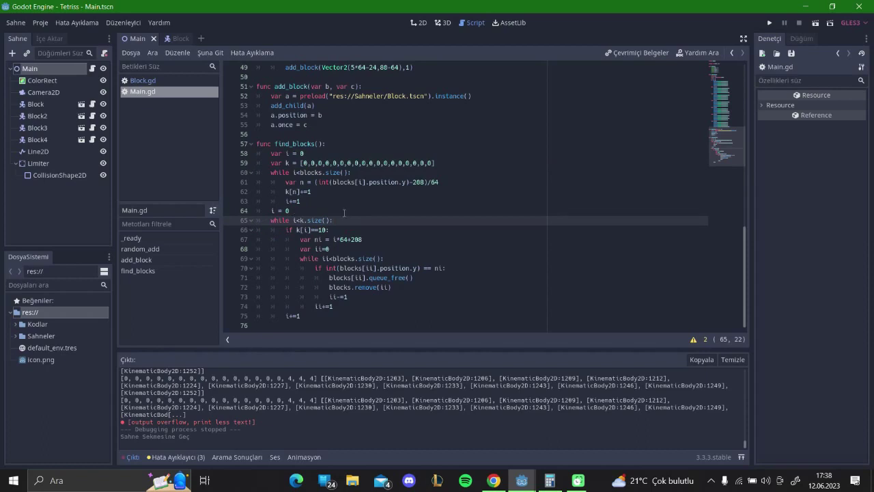
{"action": "left_click", "coordinate": [311, 164]}
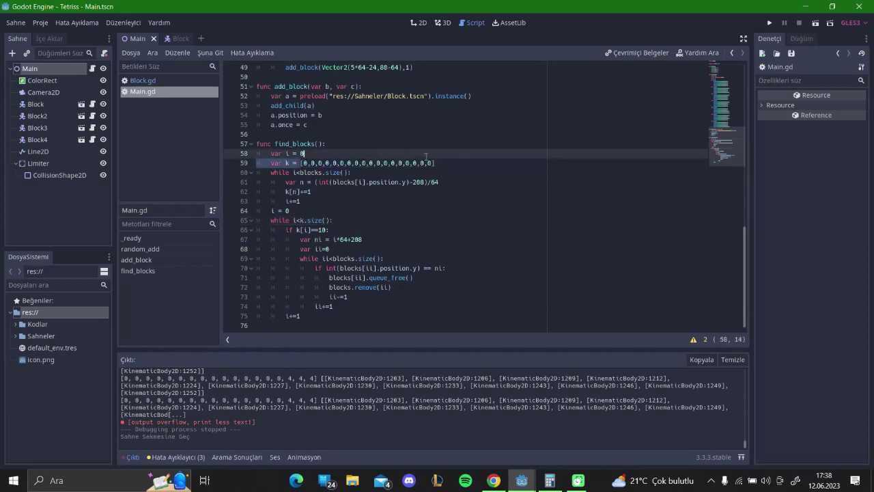
{"action": "key", "text": "End"}
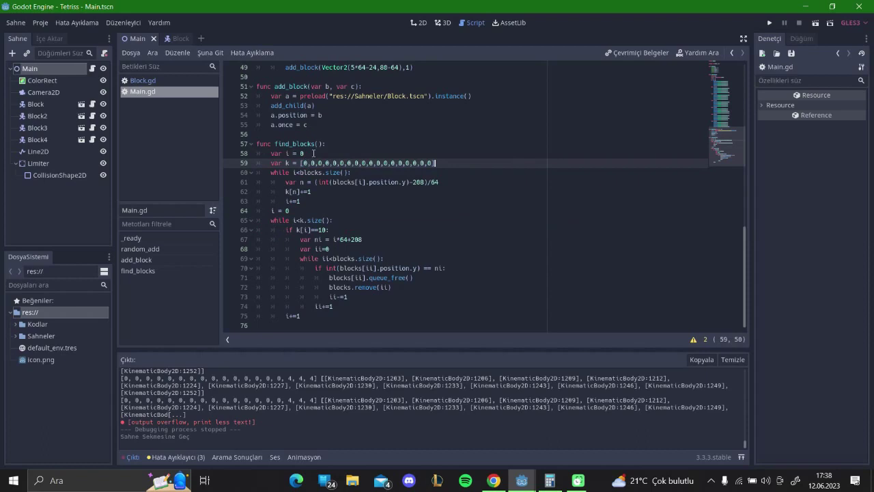
Check the threshold of 10, the ni line, var ii=0 and the inner loop, then view Block.gd
{"action": "left_click", "coordinate": [332, 232]}
{"action": "key", "text": "Left"}
{"action": "key", "text": "Left"}
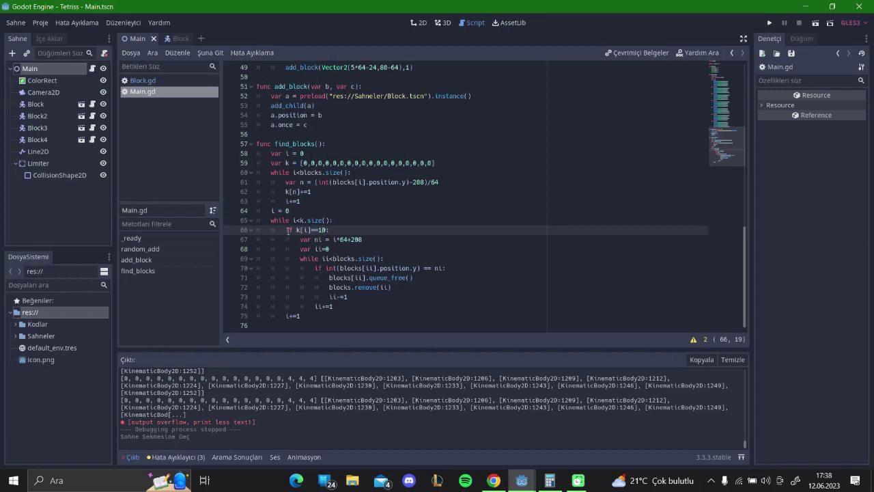
{"action": "left_click", "coordinate": [365, 239]}
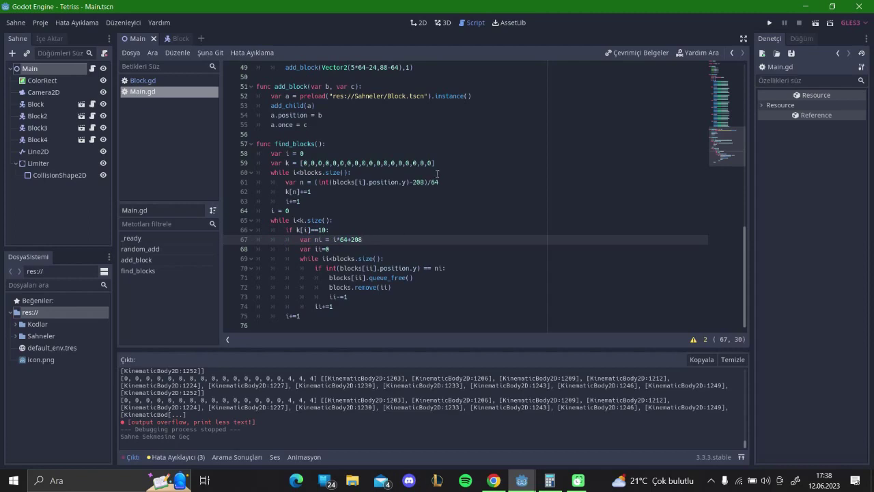
{"action": "left_click", "coordinate": [369, 183]}
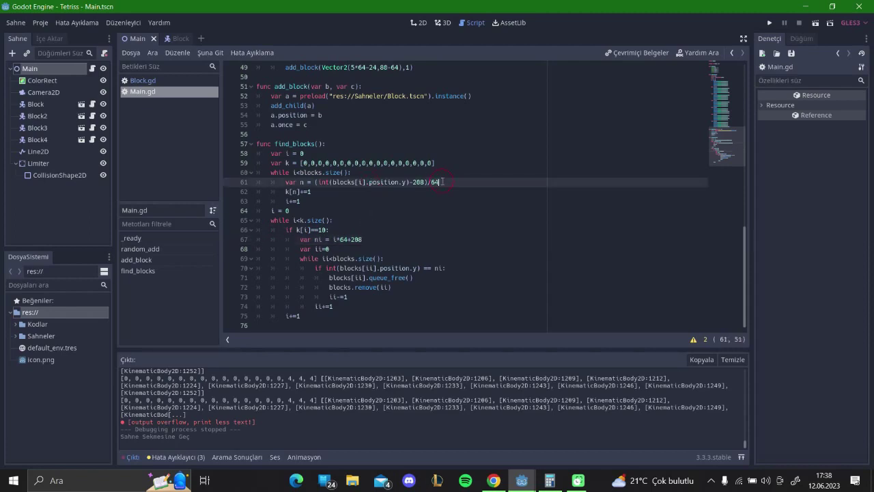
{"action": "left_click", "coordinate": [364, 239]}
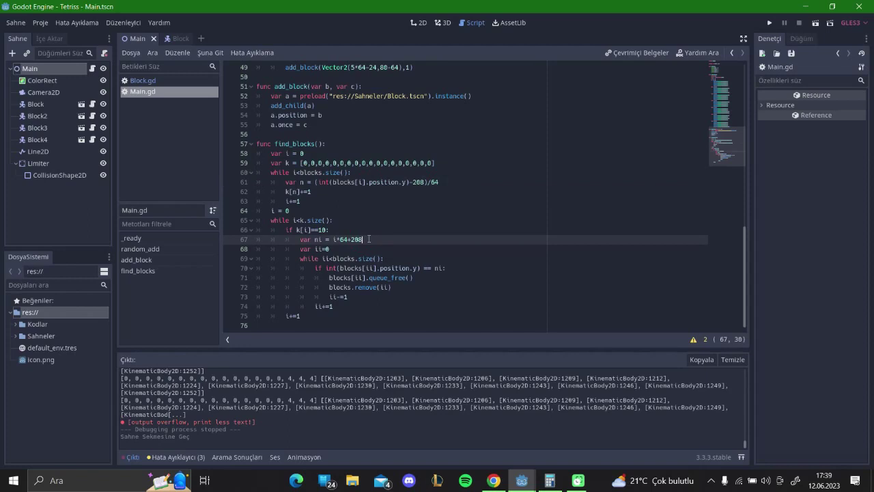
{"action": "left_click_drag", "start_coordinate": [330, 249], "coordinate": [301, 249]}
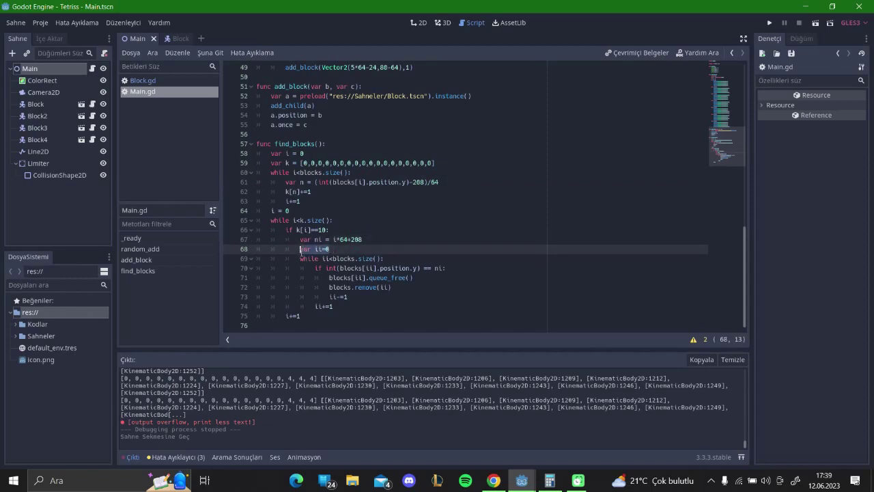
{"action": "left_click", "coordinate": [338, 249]}
{"action": "left_click_drag", "start_coordinate": [323, 259], "coordinate": [380, 259]}
{"action": "left_click", "coordinate": [381, 259]}
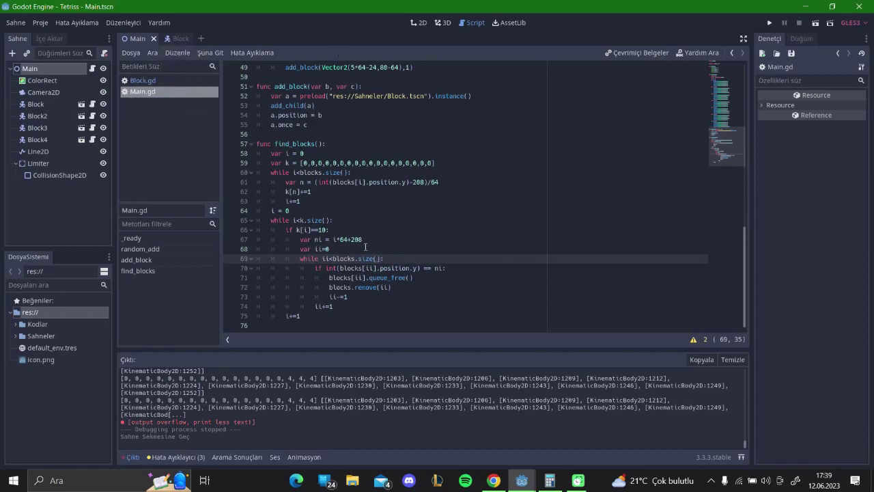
{"action": "left_click", "coordinate": [143, 80]}
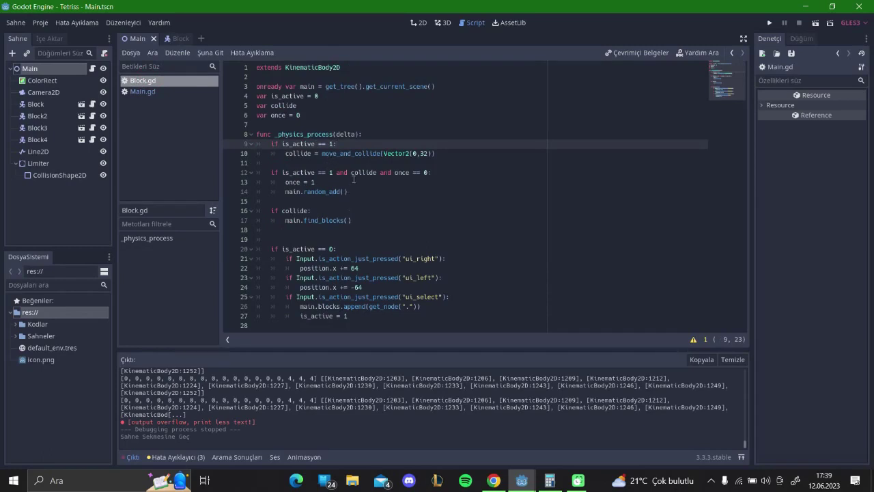
Switch to the Block scene, then reopen the Main.gd script
{"action": "left_click", "coordinate": [154, 84]}
{"action": "left_click", "coordinate": [175, 39]}
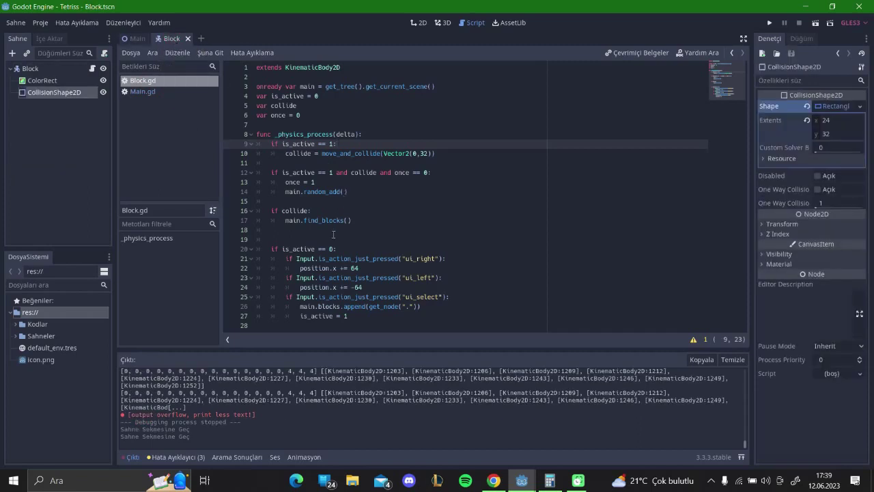
{"action": "left_click_drag", "start_coordinate": [418, 309], "coordinate": [300, 308]}
{"action": "left_click", "coordinate": [300, 308]}
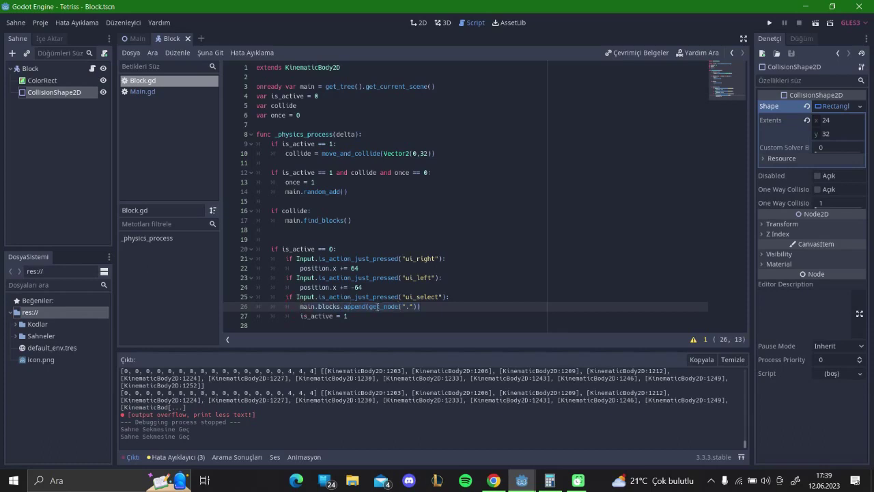
{"action": "left_click", "coordinate": [158, 91]}
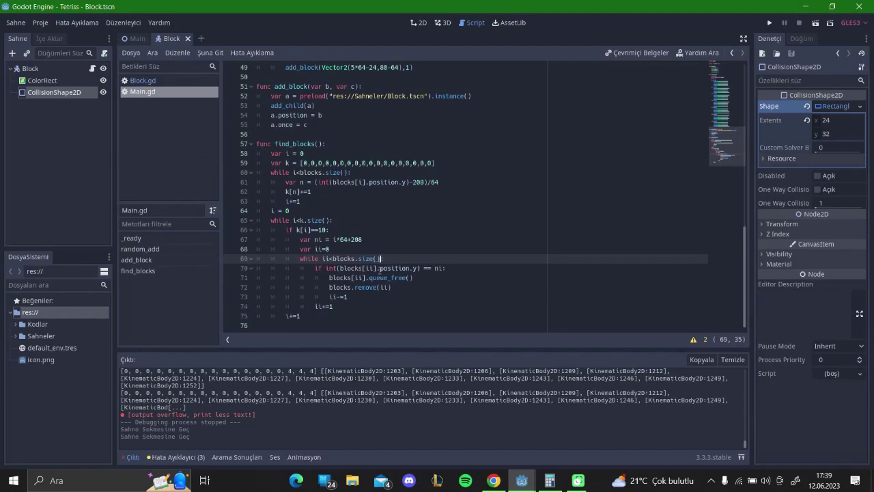
Insert a blank indented line after ii+=1 in find_blocks
{"action": "left_click", "coordinate": [332, 296]}
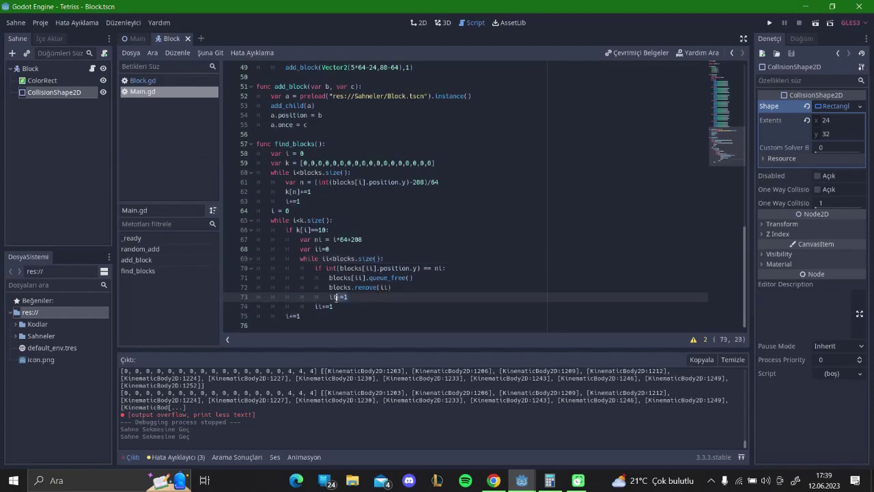
{"action": "left_click", "coordinate": [355, 297]}
{"action": "key", "text": "Return"}
{"action": "key", "text": "BackSpace"}
{"action": "key", "text": "BackSpace"}
{"action": "key", "text": "BackSpace"}
{"action": "key", "text": "Down"}
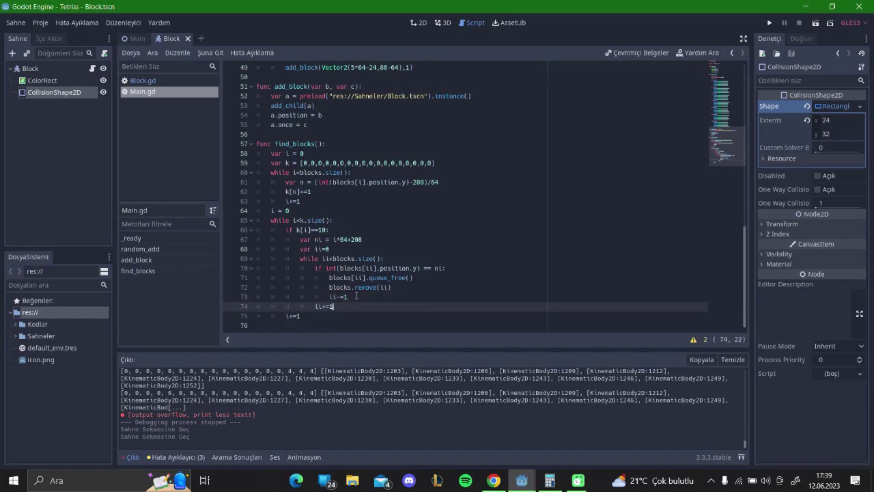
{"action": "key", "text": "Return"}
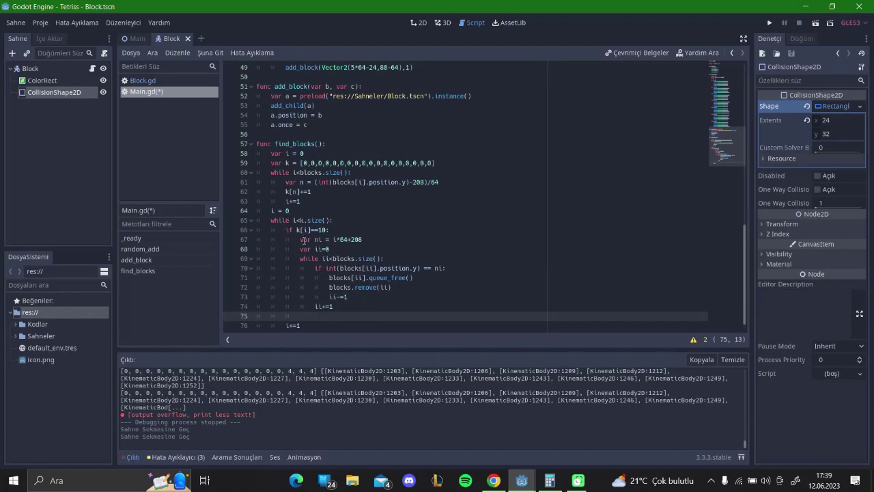
Add break after the inner removal loop and run the game with F5
{"action": "type", "text": "brea"}
{"action": "type", "text": "k"}
{"action": "key", "text": "Escape"}
{"action": "key", "text": "F5"}
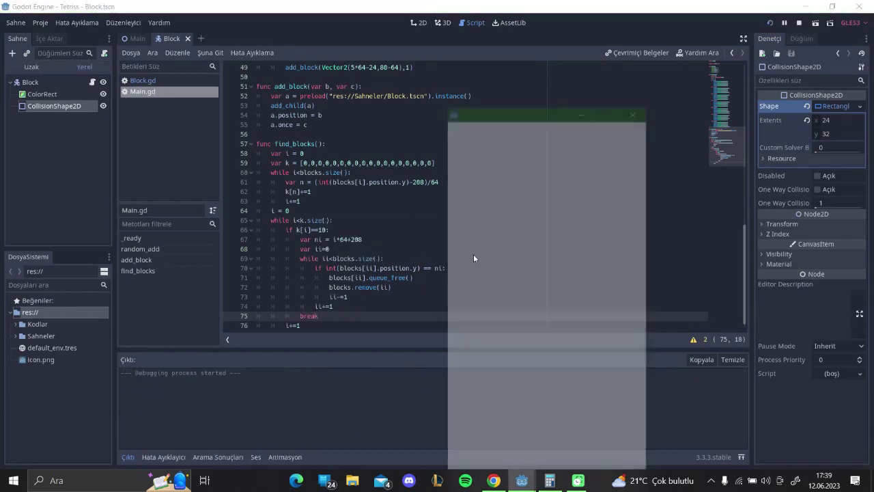
Play a test round, steering a block to the walls and dropping it, then close the game
{"action": "mouse_move", "coordinate": [501, 115]}
{"action": "left_mouse_down"}
{"action": "mouse_move", "coordinate": [559, 68]}
{"action": "mouse_move", "coordinate": [551, 39]}
{"action": "left_mouse_up"}
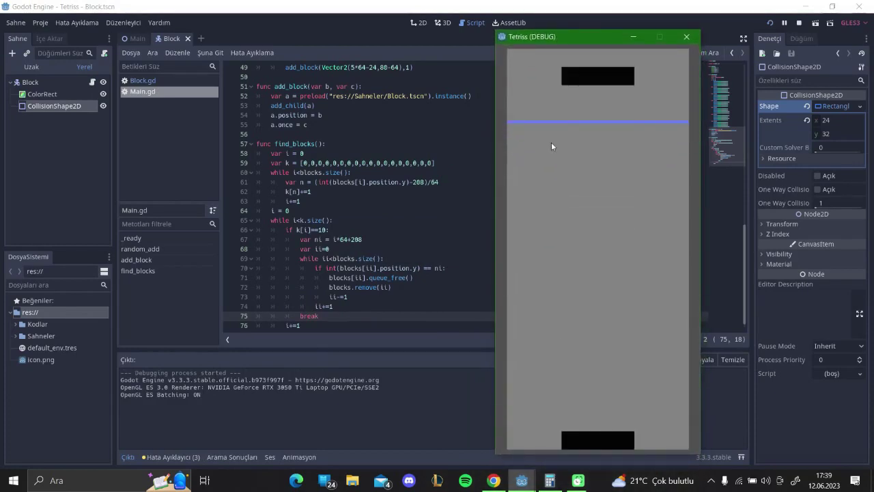
{"action": "key", "text": "Left"}
{"action": "key", "text": "Left"}
{"action": "key", "text": "Left"}
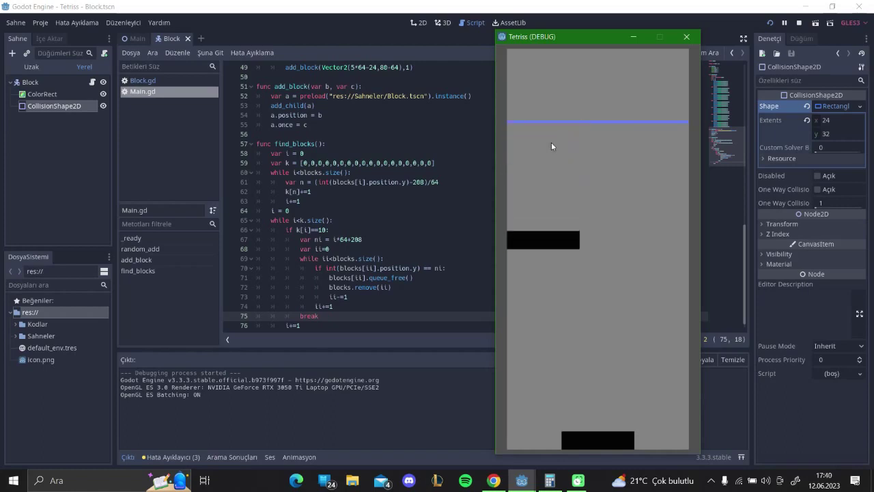
{"action": "key", "text": "Right"}
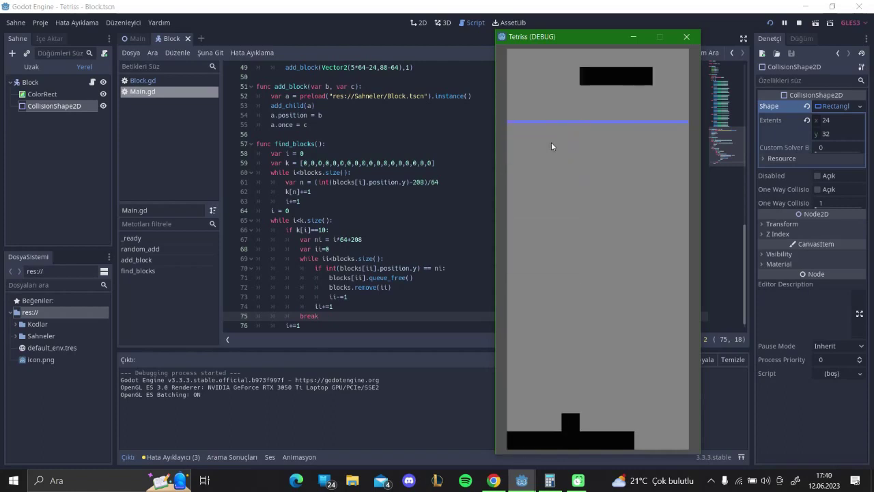
{"action": "key", "text": "Right"}
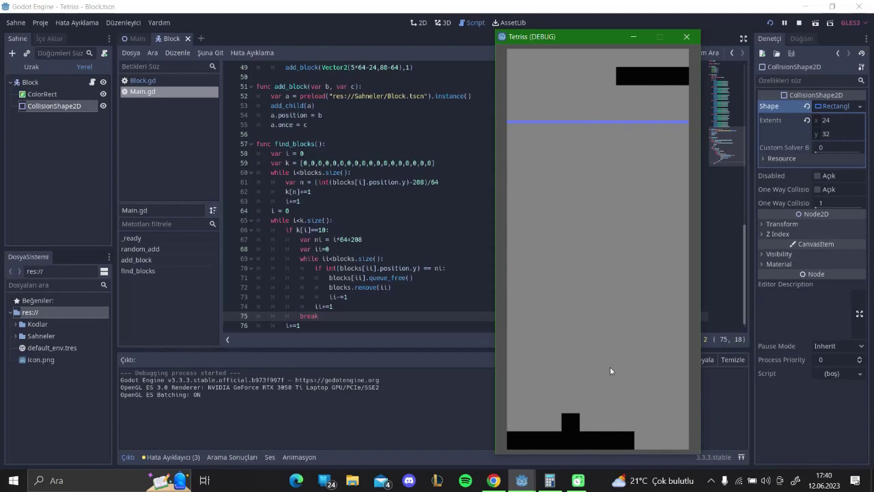
{"action": "key", "text": "Down"}
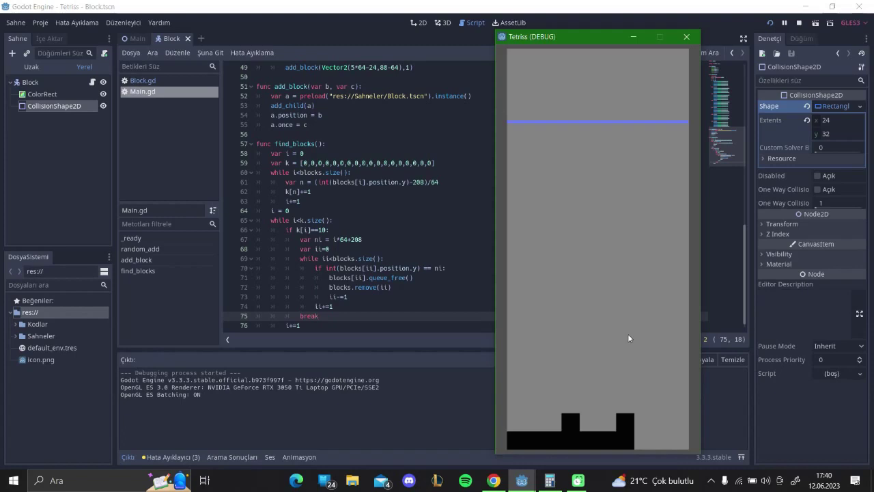
{"action": "left_click", "coordinate": [697, 41]}
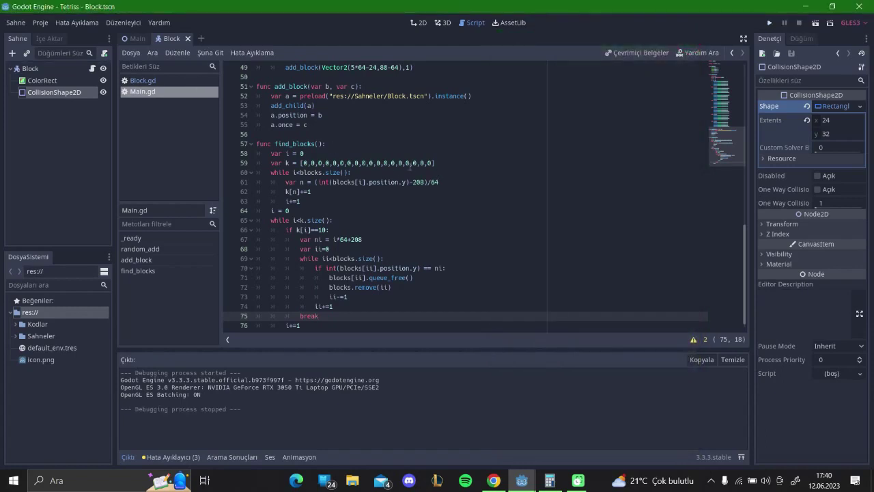
Switch from Block.gd back to Main.gd and bring the Main scene to the front
{"action": "left_click", "coordinate": [142, 80]}
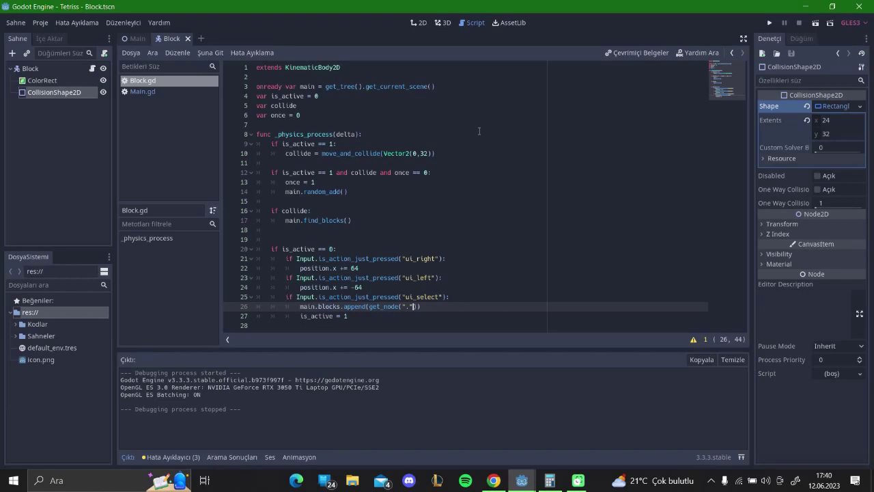
{"action": "left_click", "coordinate": [170, 96]}
{"action": "left_click", "coordinate": [130, 39]}
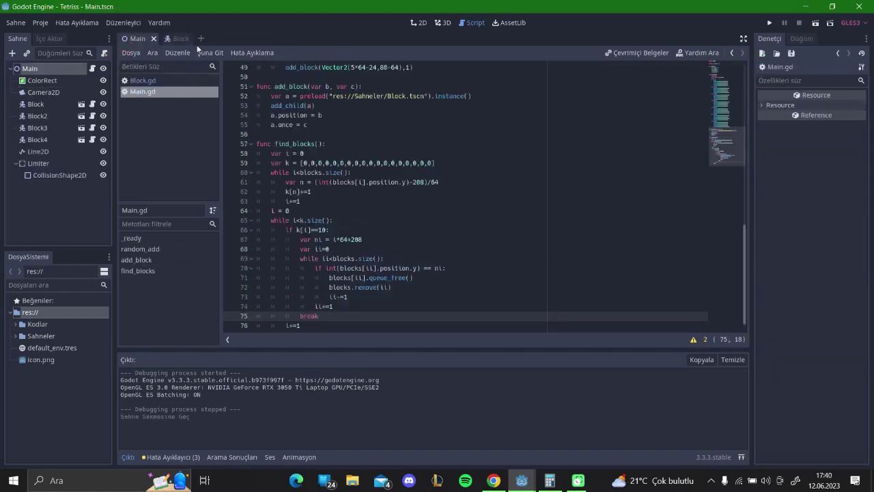
{"action": "left_click", "coordinate": [171, 38]}
{"action": "left_click", "coordinate": [129, 41]}
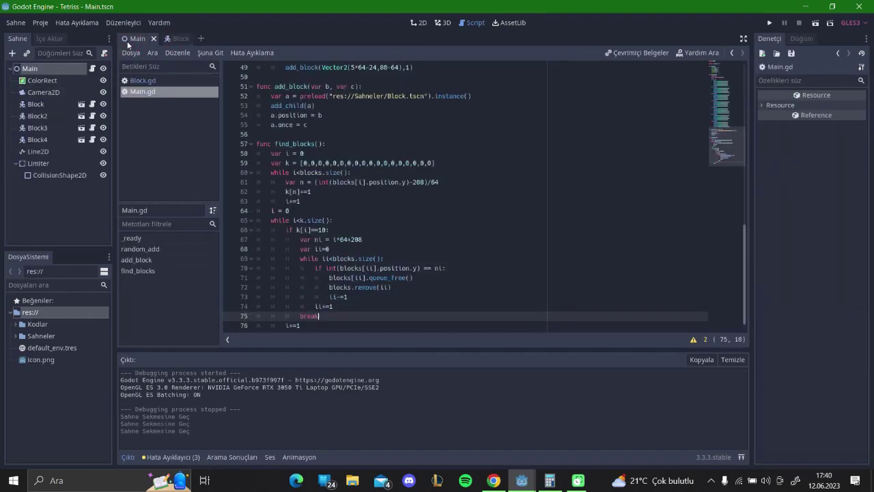
{"action": "scroll", "coordinate": [403, 257], "scroll_direction": "down", "scroll_amount": 1}
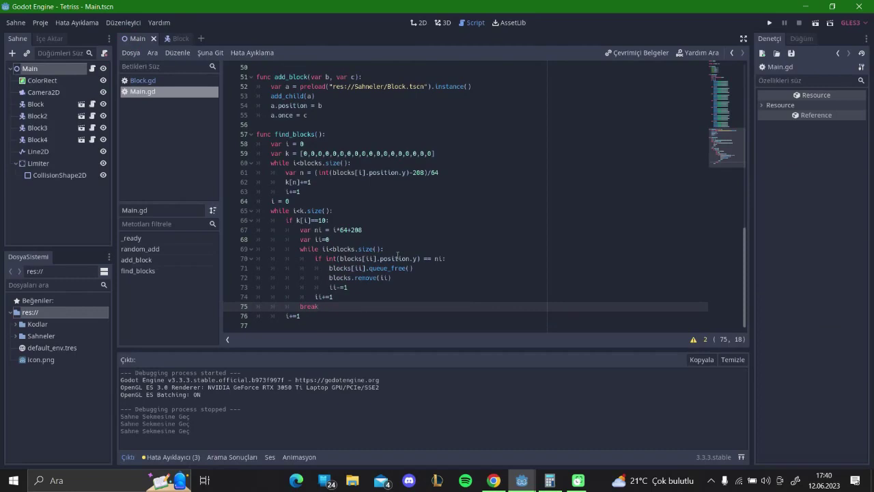
Step through the removal lines and break, then open a new line after i = 0
{"action": "left_click", "coordinate": [345, 297]}
{"action": "left_click", "coordinate": [408, 278]}
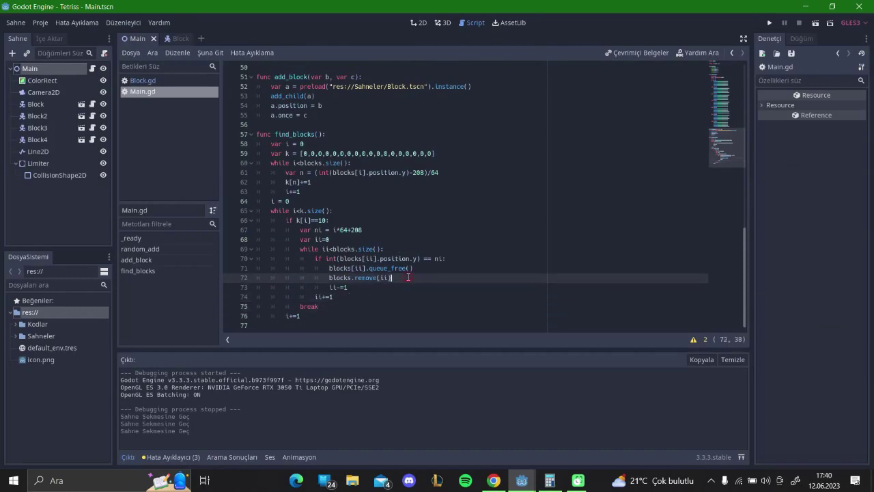
{"action": "left_click", "coordinate": [376, 288]}
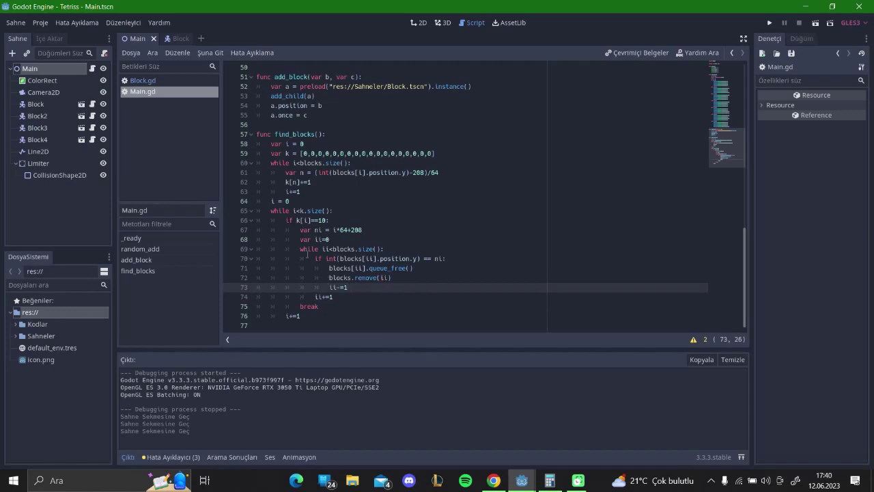
{"action": "left_click", "coordinate": [314, 306]}
{"action": "left_click", "coordinate": [301, 202]}
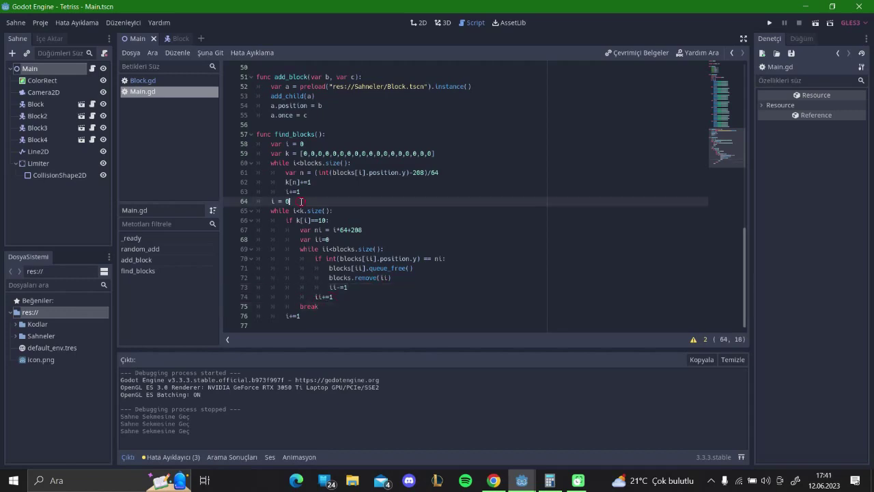
{"action": "key", "text": "Return"}
Add print(k) after i = 0 in find_blocks
{"action": "type", "text": "print"}
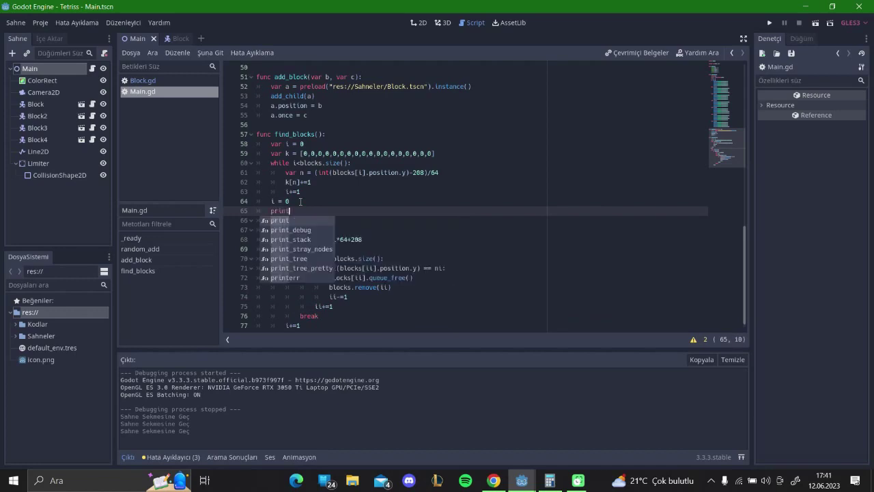
{"action": "type", "text": "(k"}
{"action": "left_click", "coordinate": [317, 180]}
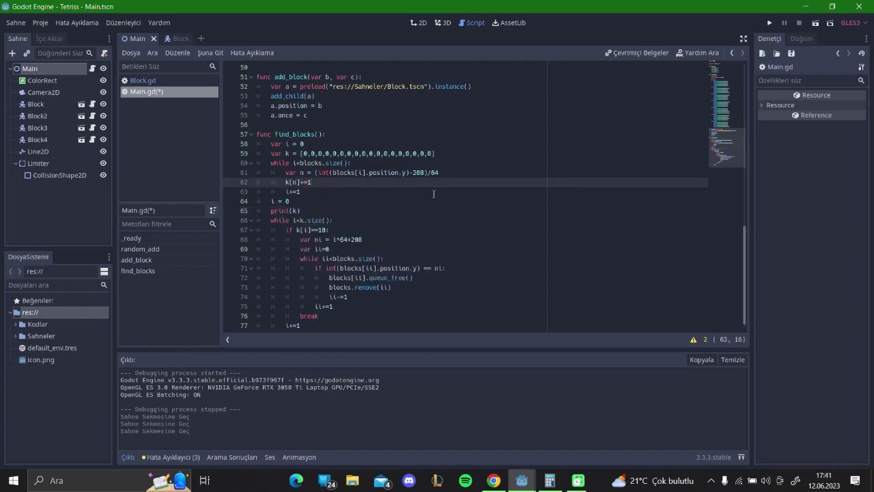
Run the game, play a piece to the walls and drop it, then close the game window
{"action": "key", "text": "F5"}
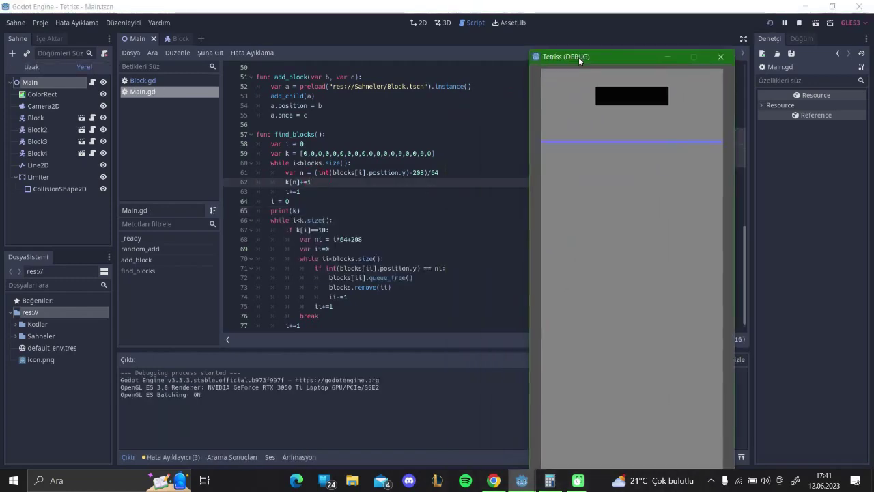
{"action": "key", "text": "Left"}
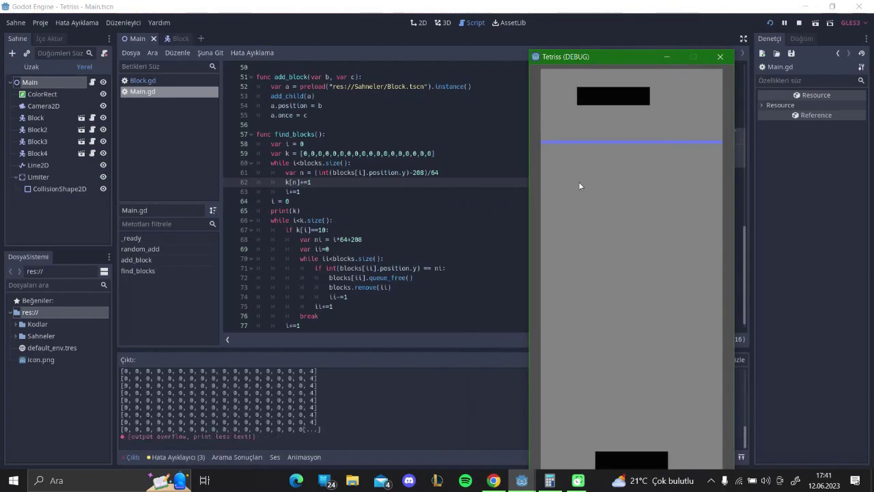
{"action": "key", "text": "Left"}
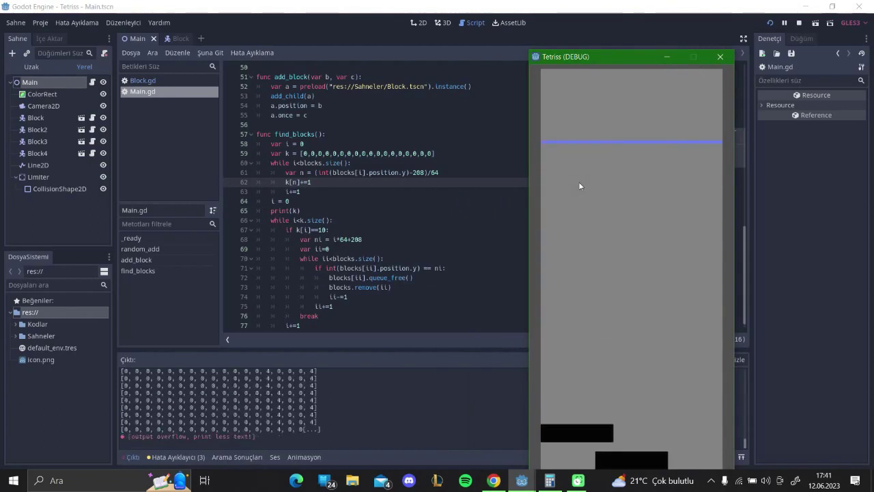
{"action": "key", "text": "Right"}
{"action": "key", "text": "Right"}
{"action": "key", "text": "Right"}
{"action": "key", "text": "Left"}
{"action": "key", "text": "Right"}
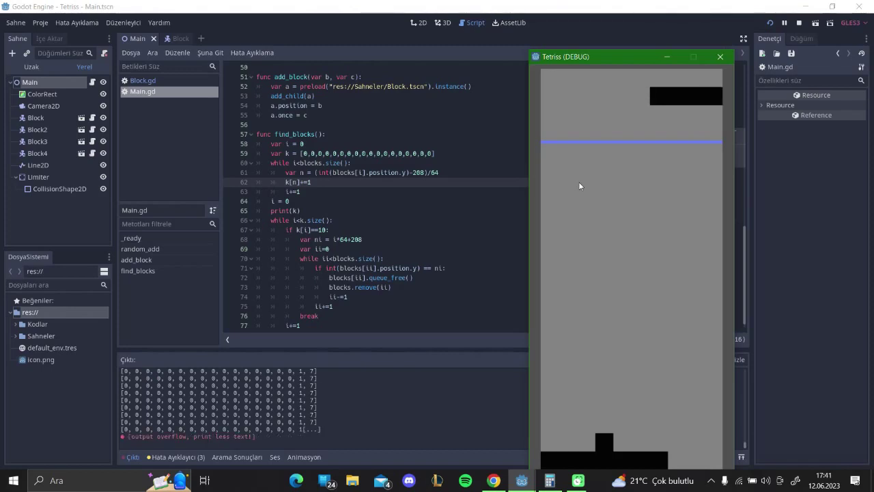
{"action": "key", "text": "Left"}
{"action": "key", "text": "Right"}
{"action": "key", "text": "Down"}
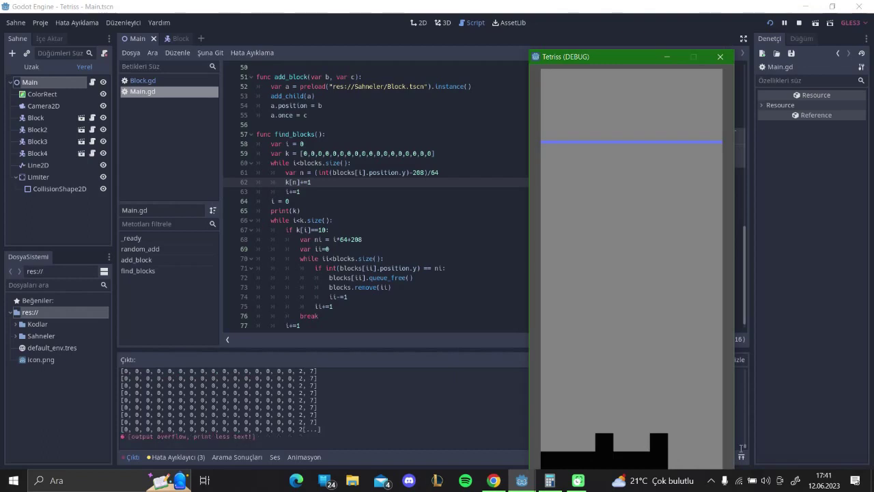
{"action": "left_click", "coordinate": [725, 59]}
{"action": "left_click", "coordinate": [381, 194]}
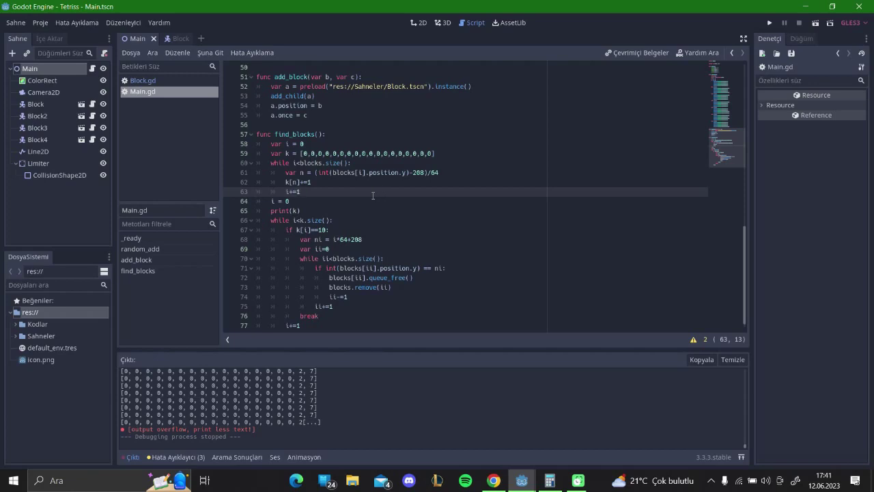
Add print(k[i]) under the k[i]==10 check in find_blocks
{"action": "left_click", "coordinate": [373, 241]}
{"action": "left_click", "coordinate": [383, 249]}
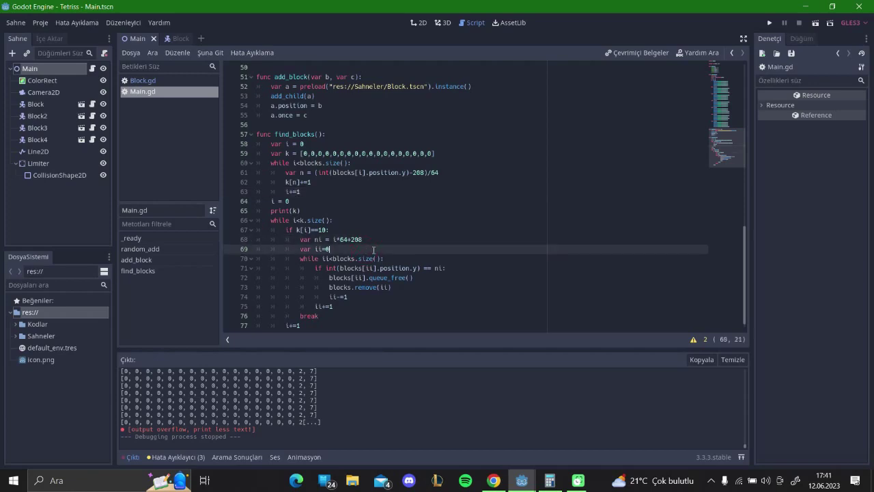
{"action": "left_click", "coordinate": [394, 258]}
{"action": "key", "text": "Return"}
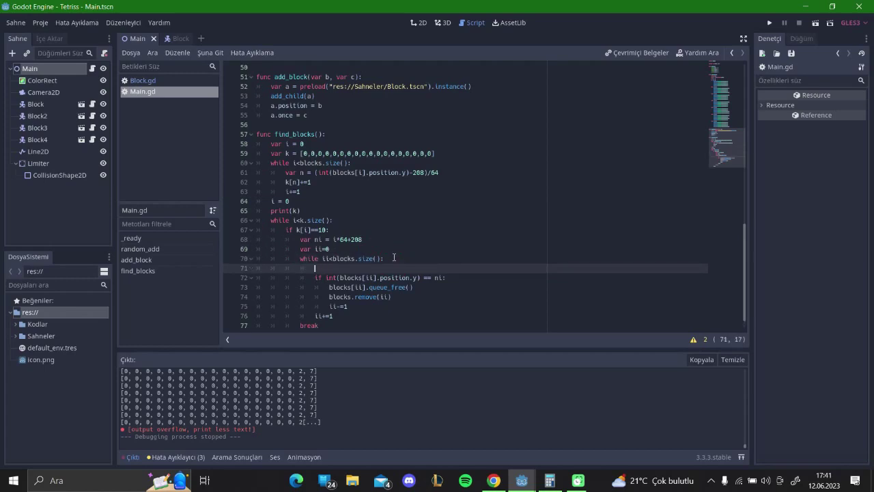
{"action": "key", "text": "BackSpace"}
{"action": "left_click", "coordinate": [340, 231]}
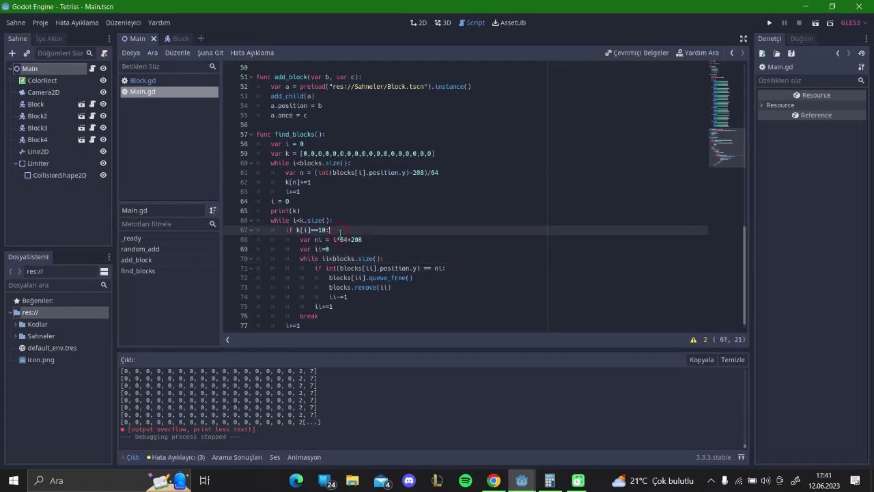
{"action": "key", "text": "Return"}
{"action": "type", "text": "print(k[i])"}
Run the game, steer a couple of pieces right, then stop it
{"action": "key", "text": "F5"}
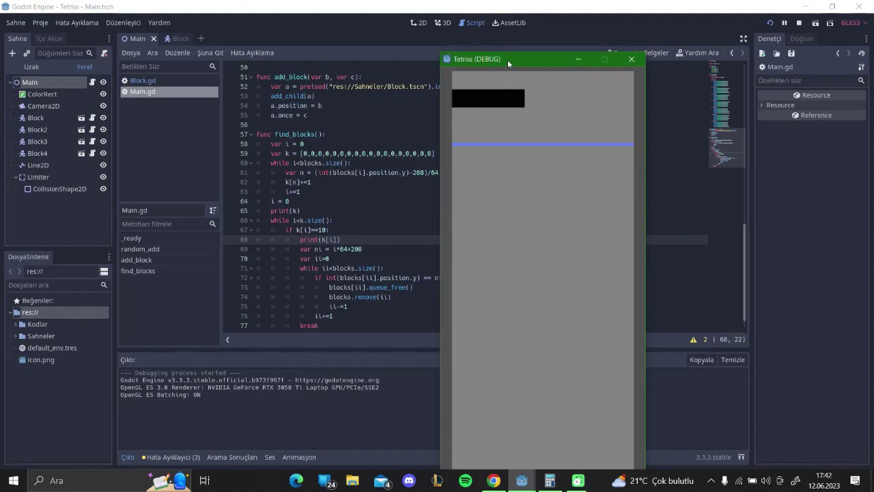
{"action": "key", "text": "Right"}
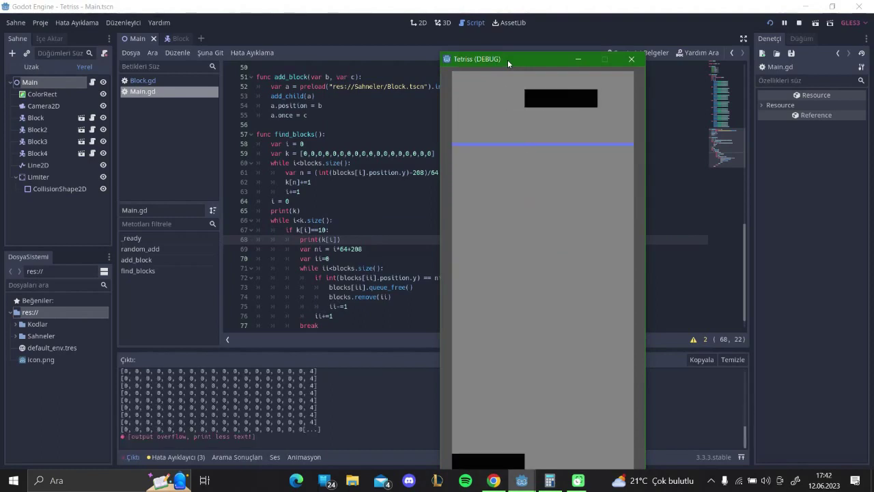
{"action": "key", "text": "Right"}
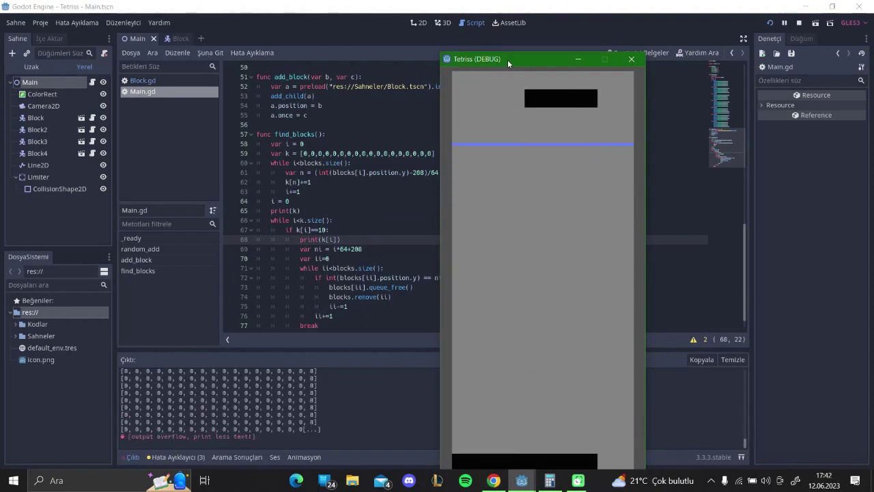
{"action": "left_click", "coordinate": [631, 59]}
{"action": "left_click", "coordinate": [247, 210]}
Delete the print(k) line, run another test playing a few pieces, then return to the script
{"action": "key", "text": "BackSpace"}
{"action": "key", "text": "BackSpace"}
{"action": "key", "text": "F5"}
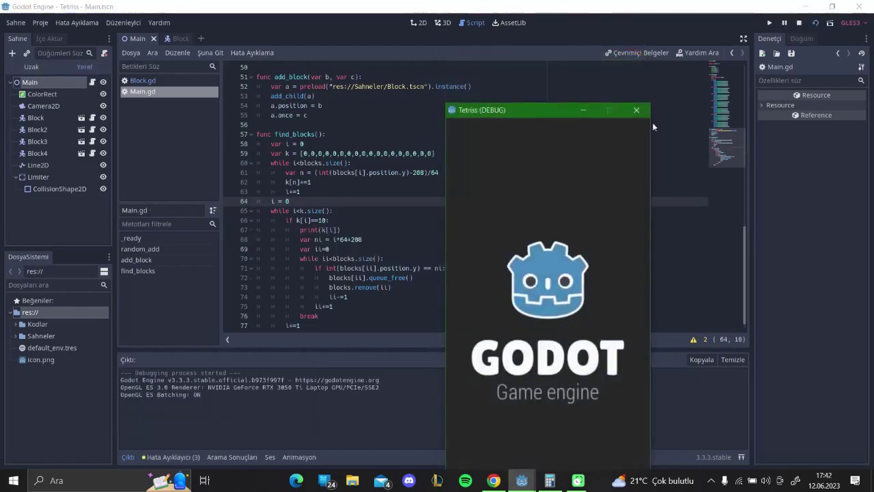
{"action": "left_click_drag", "start_coordinate": [507, 110], "coordinate": [558, 49]}
{"action": "key", "text": "Left"}
{"action": "key", "text": "Left"}
{"action": "key", "text": "Left"}
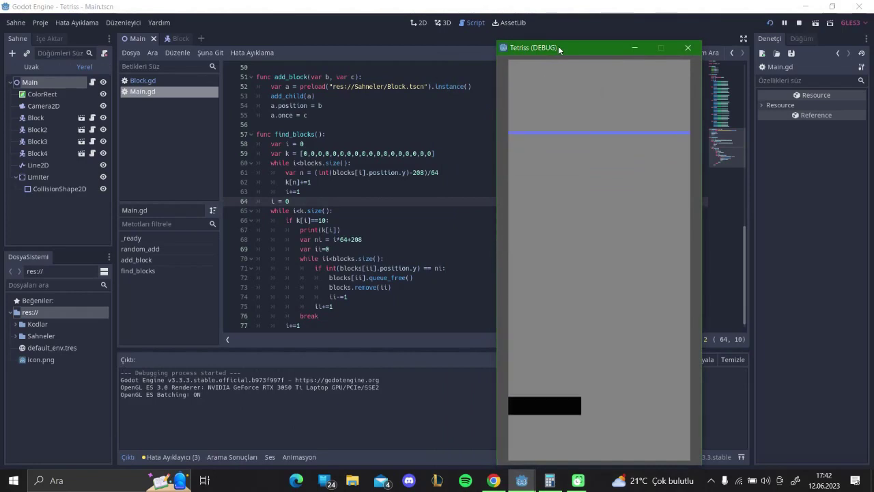
{"action": "key", "text": "Right"}
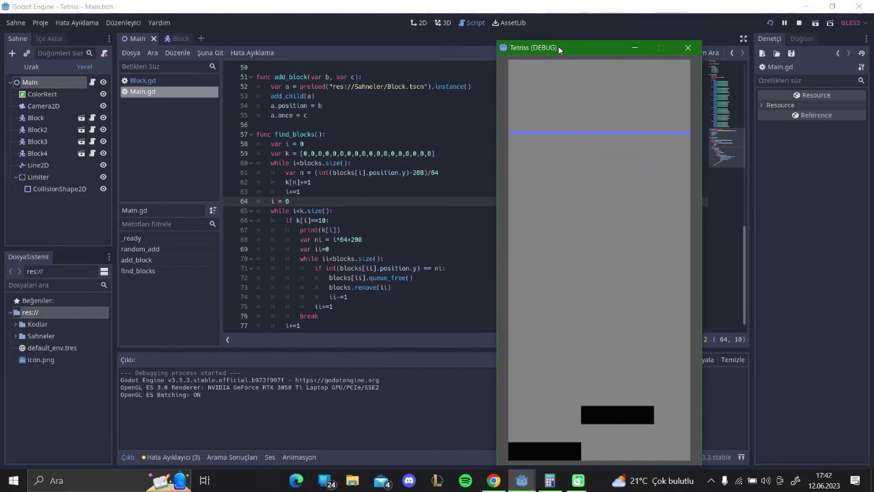
{"action": "key", "text": "Right"}
{"action": "key", "text": "Right"}
{"action": "key", "text": "Right"}
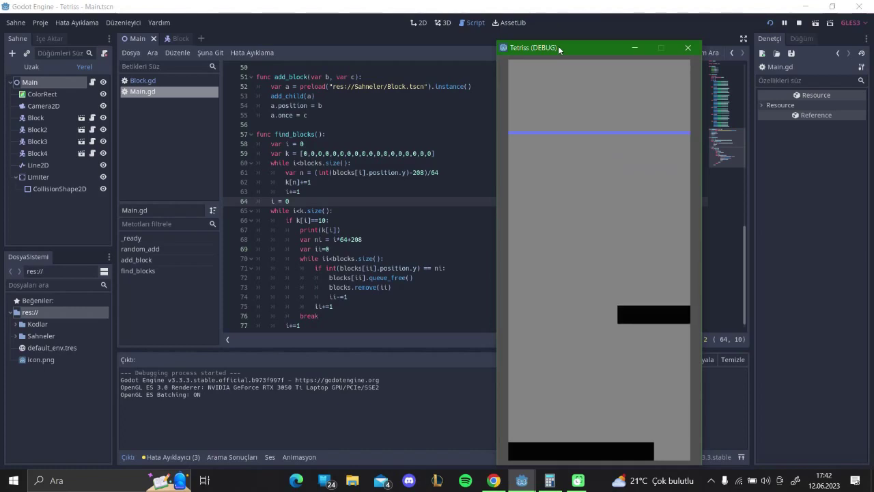
{"action": "left_click", "coordinate": [559, 48]}
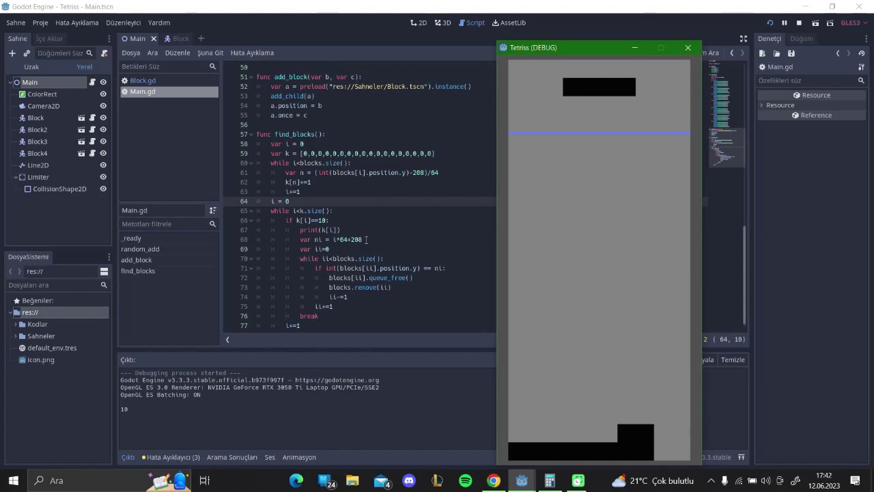
{"action": "left_click_drag", "start_coordinate": [367, 240], "coordinate": [300, 239]}
{"action": "left_click", "coordinate": [300, 240]}
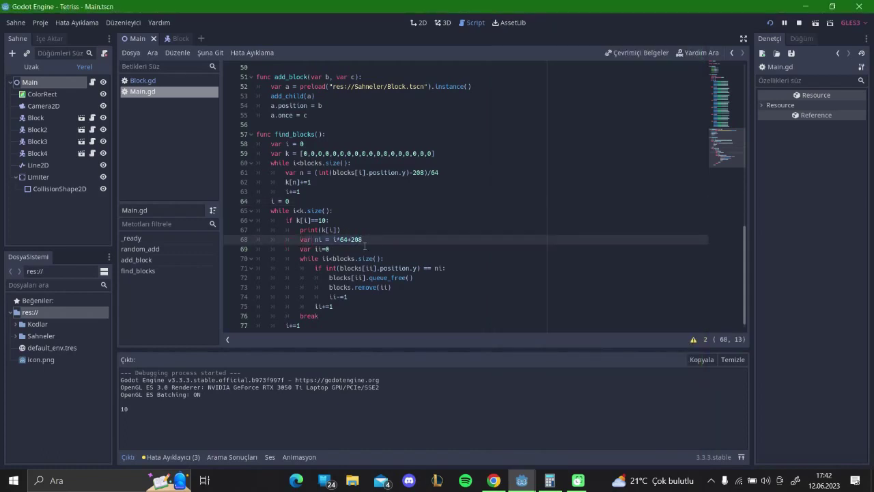
Delete the print(k[i]) statement and its leftover empty line 67
{"action": "left_click_drag", "start_coordinate": [356, 230], "coordinate": [296, 233]}
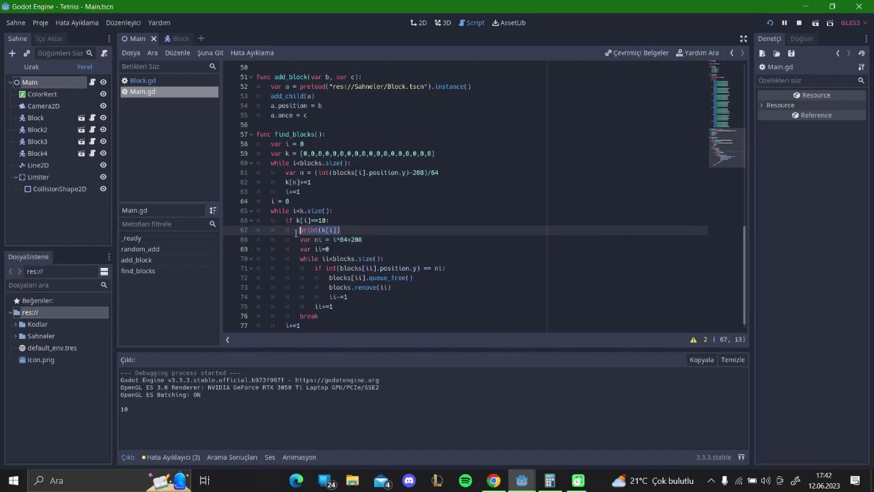
{"action": "key", "text": "BackSpace"}
{"action": "key", "text": "Home"}
{"action": "key", "text": "Delete"}
Start a print(ni," ", ...) call on a new line below the ni assignment
{"action": "left_click", "coordinate": [374, 229]}
{"action": "key", "text": "Return"}
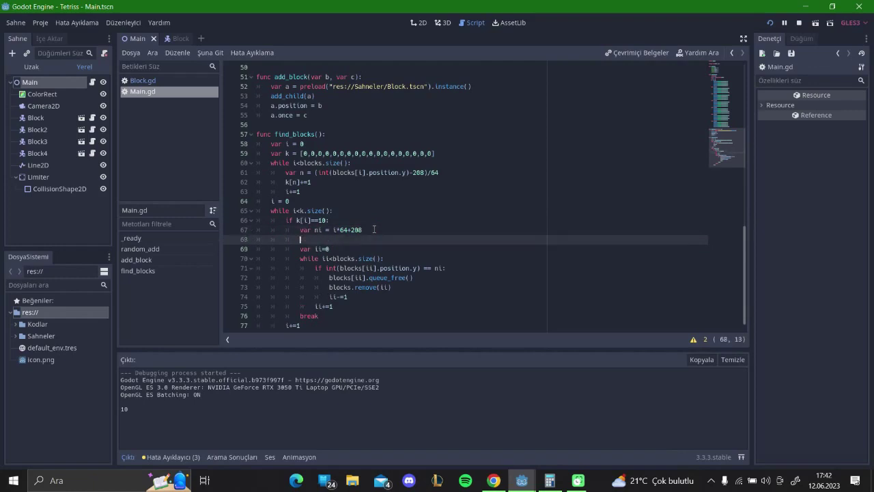
{"action": "type", "text": "pri"}
{"action": "key", "text": "BackSpace"}
{"action": "key", "text": "BackSpace"}
{"action": "key", "text": "BackSpace"}
{"action": "key", "text": "BackSpace"}
{"action": "key", "text": "BackSpace"}
{"action": "key", "text": "Tab"}
{"action": "key", "text": "Tab"}
{"action": "type", "text": "pt"}
{"action": "key", "text": "BackSpace"}
{"action": "type", "text": "rt"}
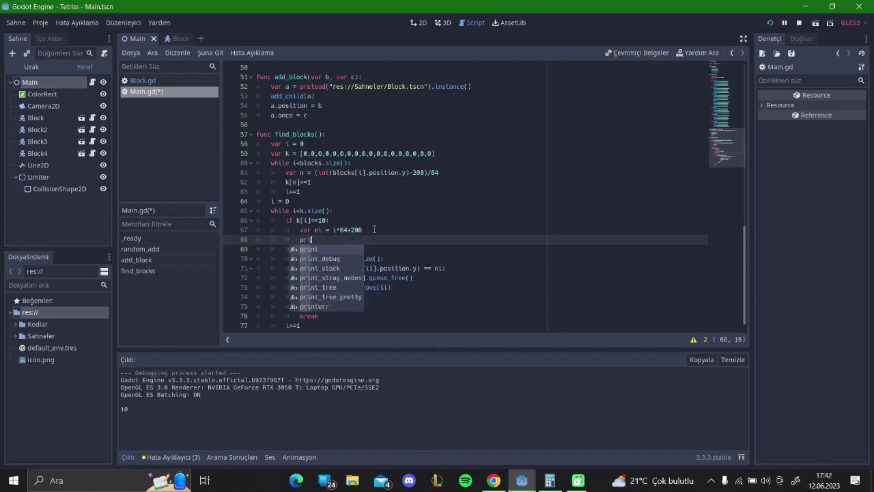
{"action": "key", "text": "Return"}
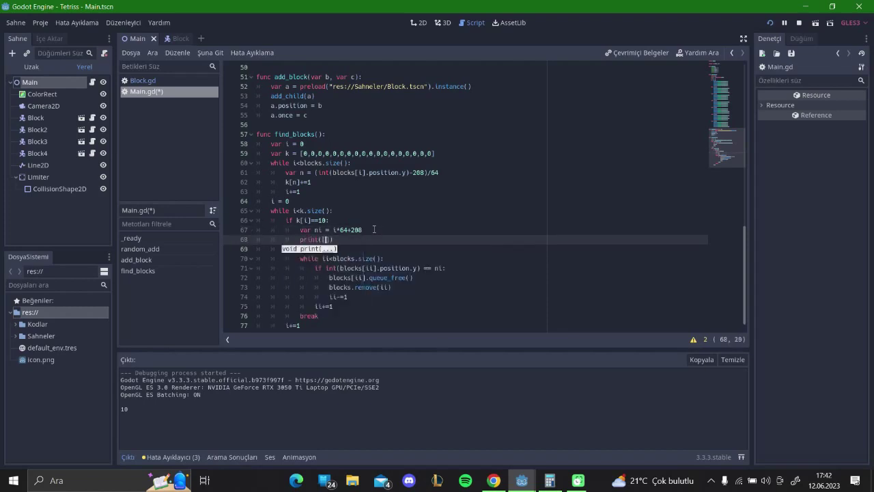
{"action": "type", "text": "i,"}
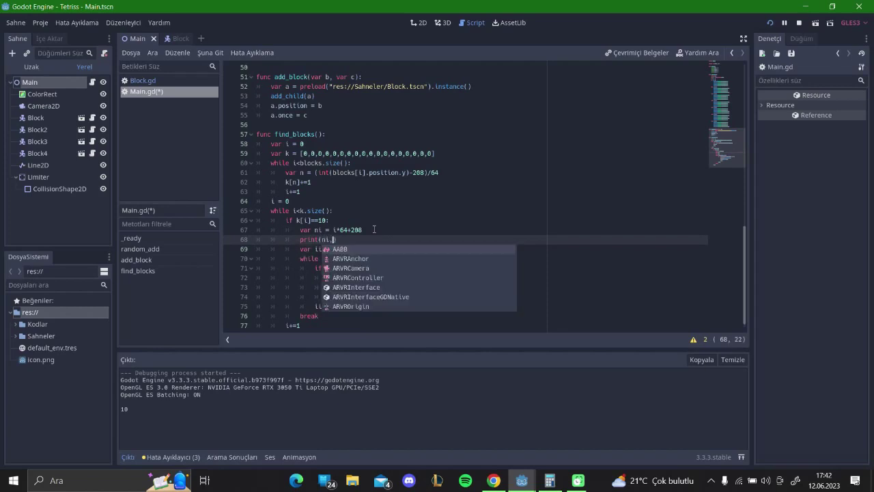
{"action": "type", "text": "\" \","}
Discard the unfinished print line from line 68
{"action": "left_click", "coordinate": [333, 259]}
{"action": "left_click_drag", "start_coordinate": [340, 269], "coordinate": [418, 268]}
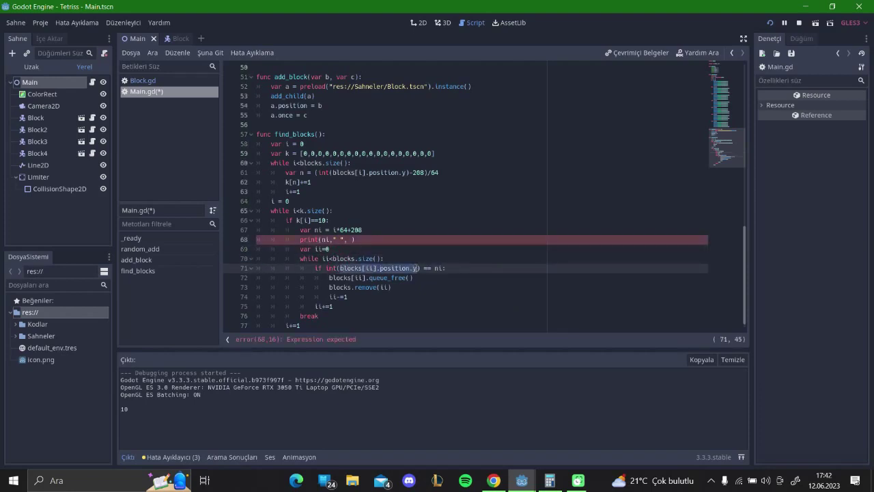
{"action": "left_click", "coordinate": [349, 240]}
{"action": "left_click_drag", "start_coordinate": [364, 238], "coordinate": [297, 238]}
{"action": "key", "text": "BackSpace"}
{"action": "key", "text": "BackSpace"}
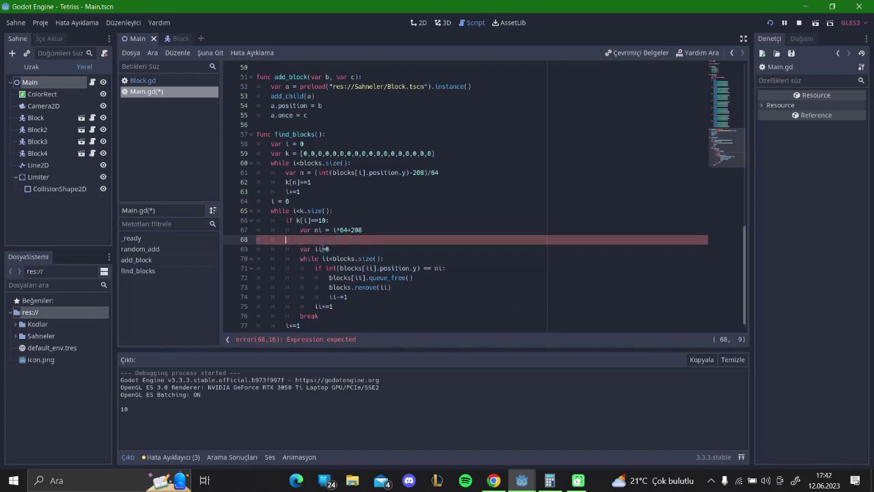
{"action": "key", "text": "BackSpace"}
Add print(ni," ",blocks[ii].position.y) inside the inner while loop, then save and run
{"action": "left_click", "coordinate": [432, 250]}
{"action": "key", "text": "Return"}
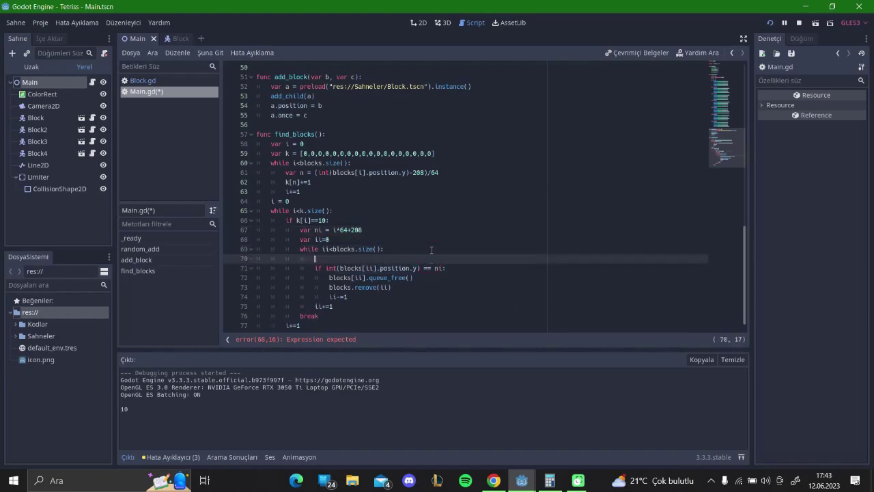
{"action": "type", "text": "print(ni,\" \","}
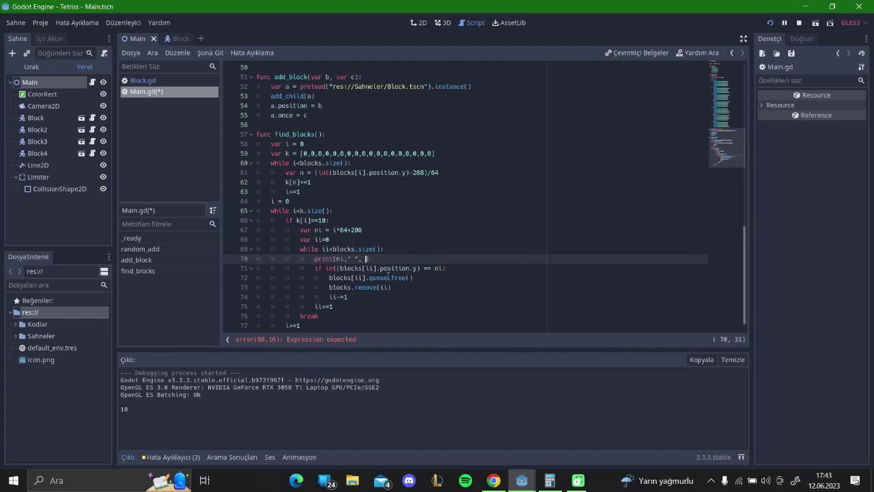
{"action": "left_click_drag", "start_coordinate": [339, 268], "coordinate": [418, 268]}
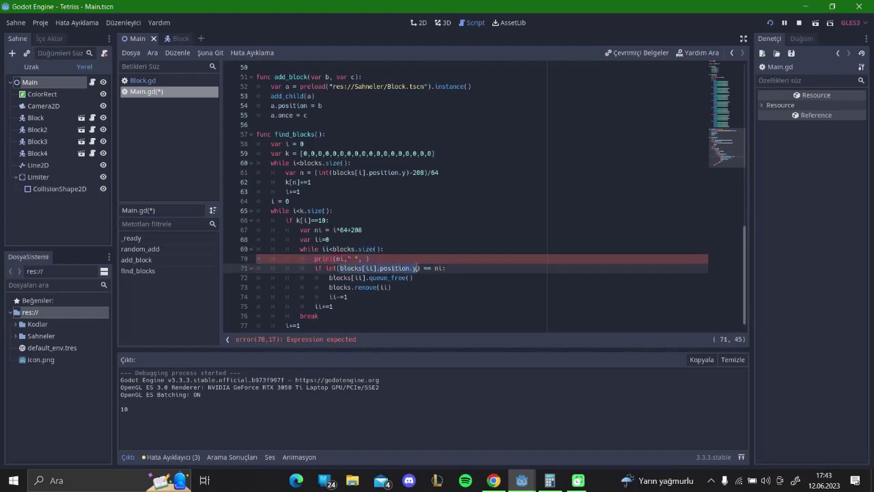
{"action": "key", "text": "ctrl+c"}
{"action": "left_click", "coordinate": [366, 258]}
{"action": "key", "text": "ctrl+v"}
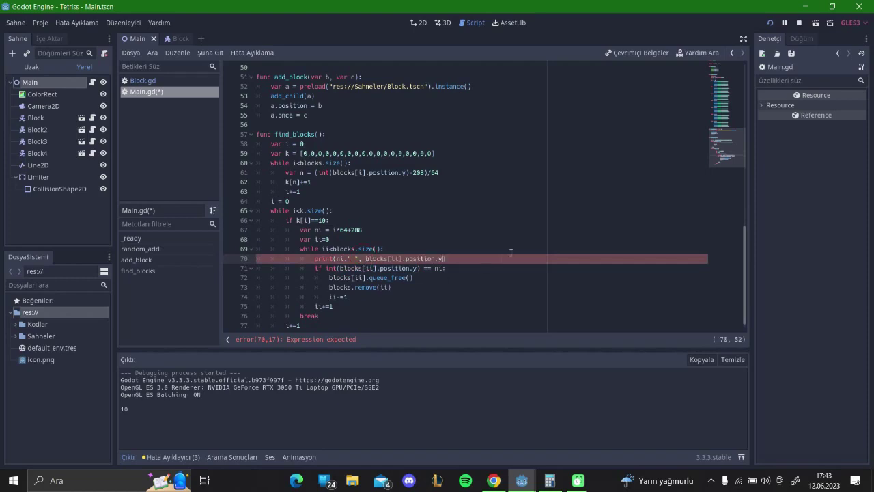
{"action": "left_click", "coordinate": [515, 254]}
{"action": "key", "text": "F5"}
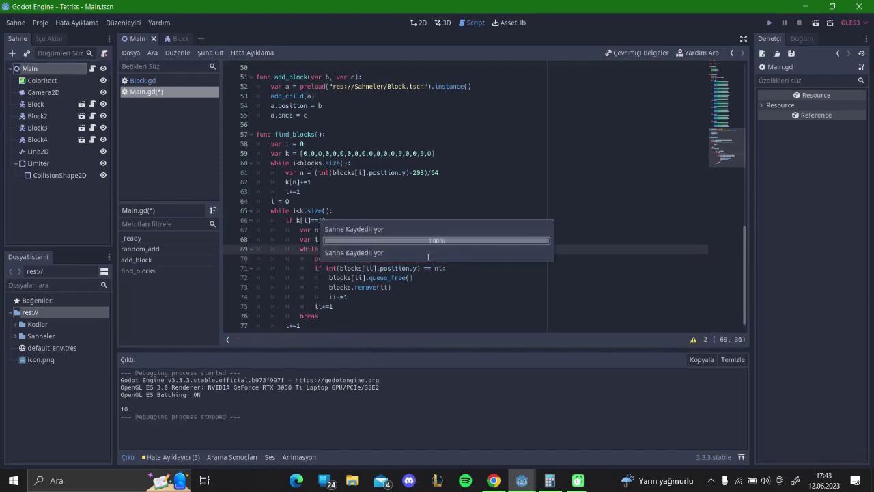
Play until a row fills, then stop the run to read pairs like 1296 1359.875
{"action": "key", "text": "Left"}
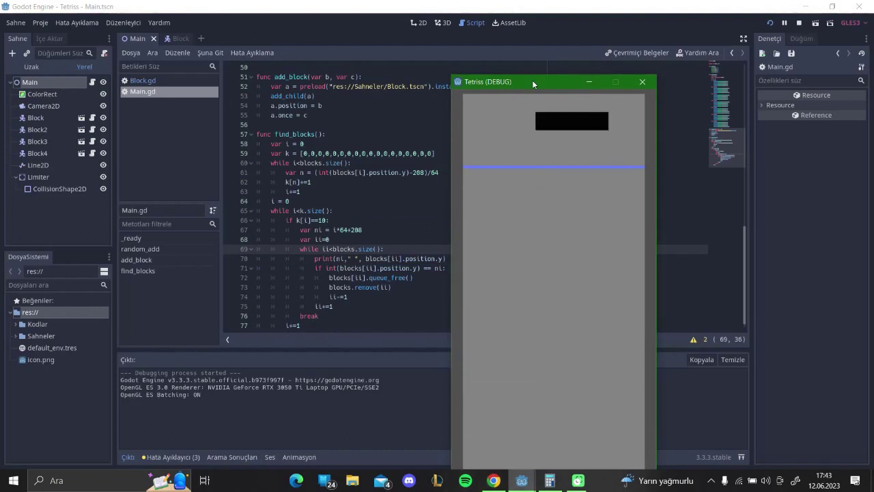
{"action": "left_click_drag", "start_coordinate": [532, 80], "coordinate": [577, 44]}
{"action": "key", "text": "Right"}
{"action": "key", "text": "Right"}
{"action": "key", "text": "Right"}
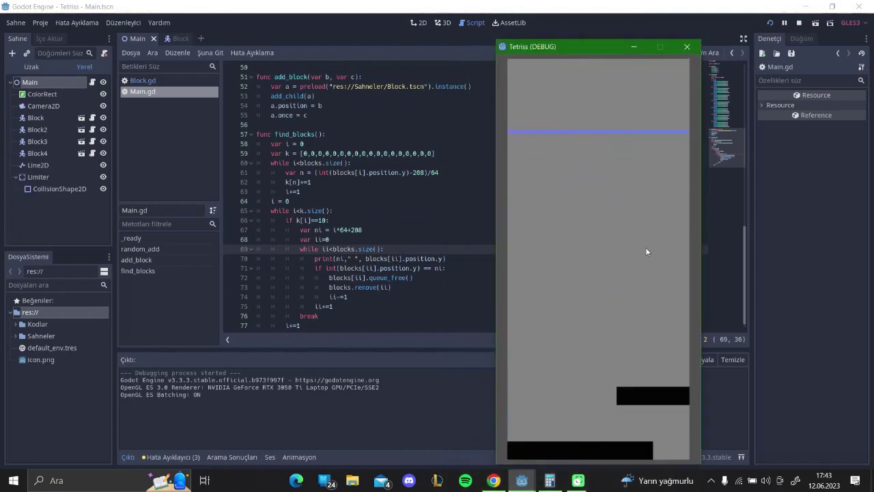
{"action": "left_click", "coordinate": [684, 45]}
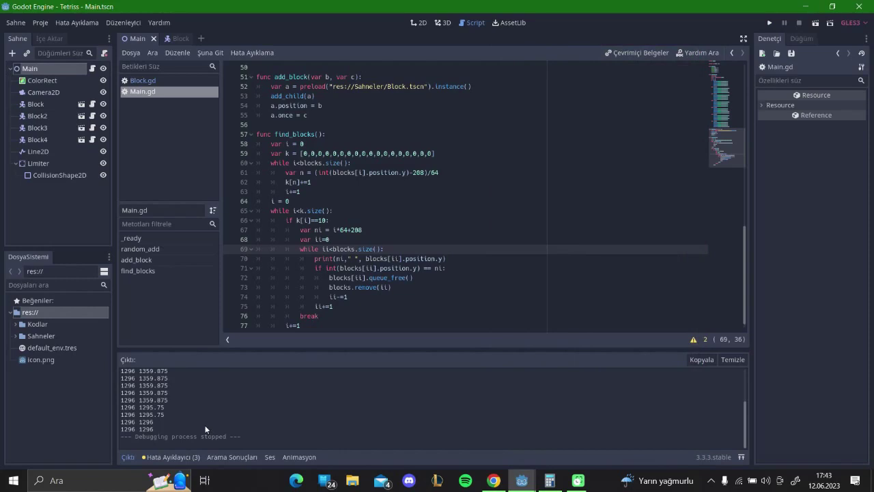
{"action": "scroll", "coordinate": [205, 425], "scroll_direction": "up", "scroll_amount": 1}
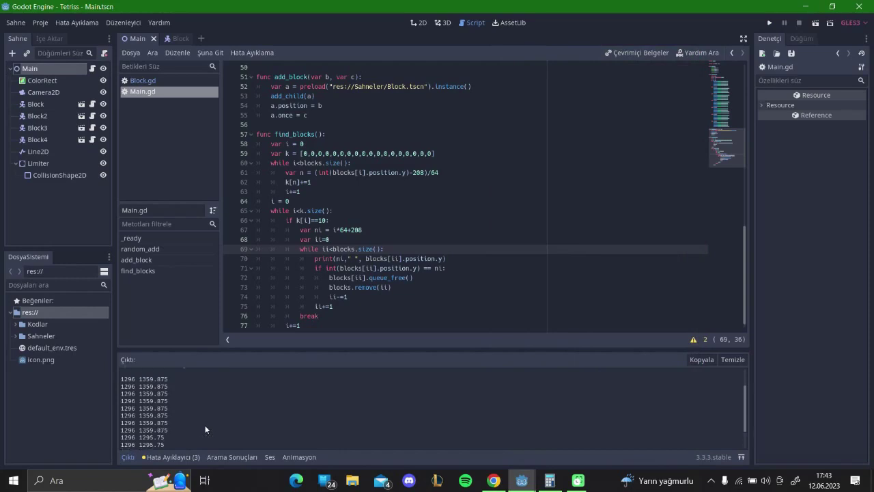
{"action": "scroll", "coordinate": [184, 422], "scroll_direction": "up", "scroll_amount": 1}
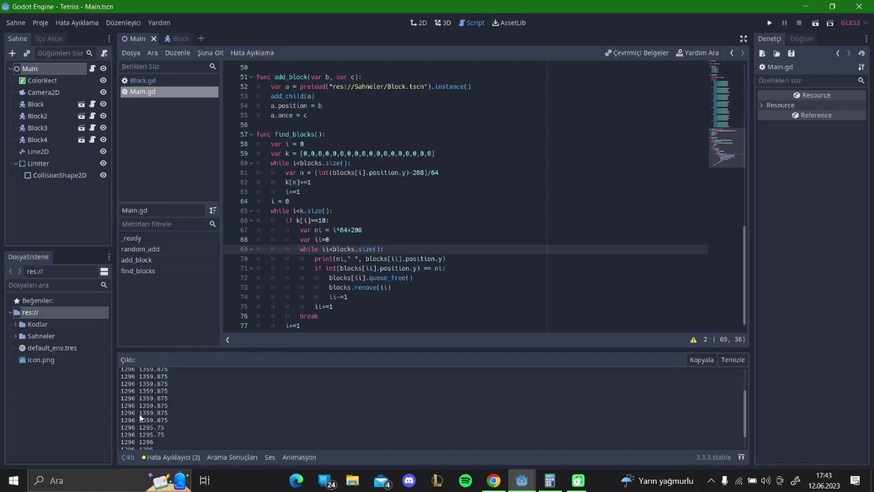
{"action": "scroll", "coordinate": [136, 381], "scroll_direction": "down", "scroll_amount": 1}
{"action": "scroll", "coordinate": [131, 381], "scroll_direction": "down", "scroll_amount": 1}
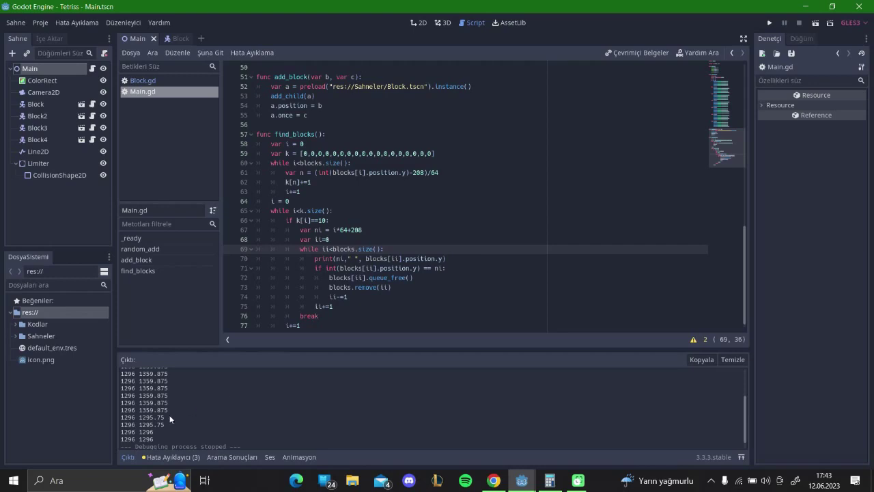
{"action": "left_click_drag", "start_coordinate": [156, 440], "coordinate": [140, 419]}
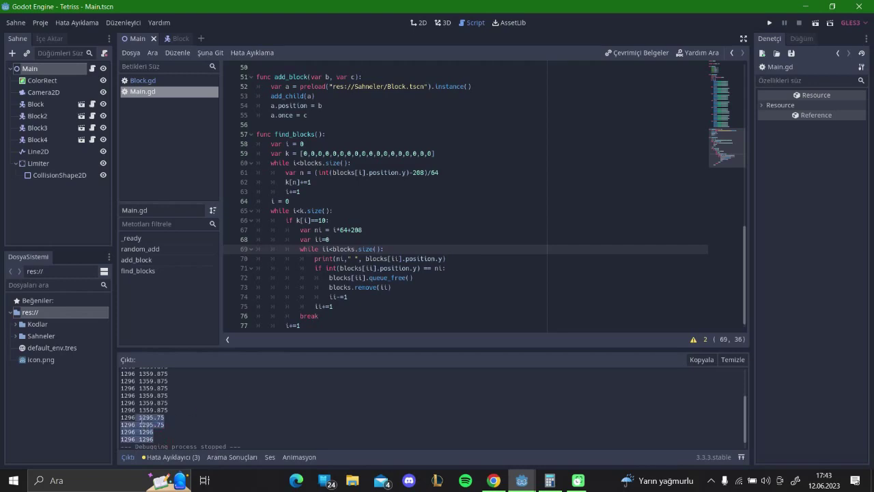
{"action": "left_click", "coordinate": [128, 423]}
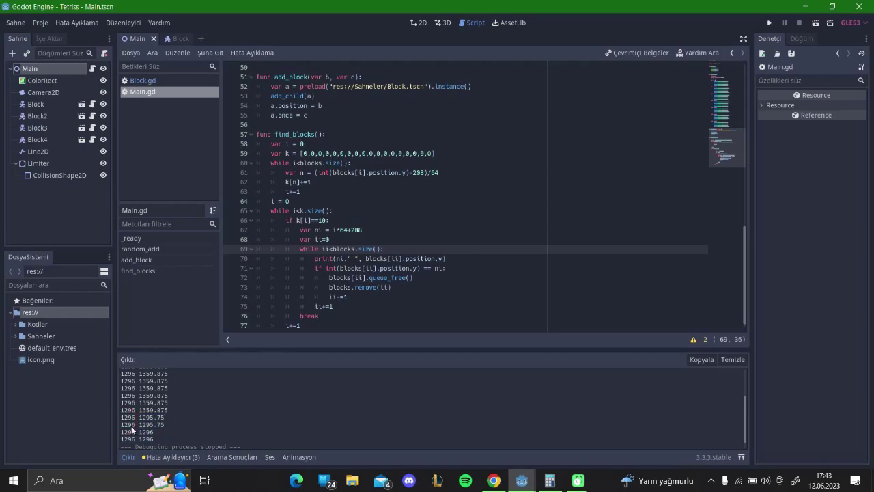
{"action": "left_click_drag", "start_coordinate": [155, 440], "coordinate": [123, 436]}
{"action": "left_click", "coordinate": [123, 438]}
{"action": "scroll", "coordinate": [230, 401], "scroll_direction": "up", "scroll_amount": 3}
{"action": "scroll", "coordinate": [229, 395], "scroll_direction": "down", "scroll_amount": 3}
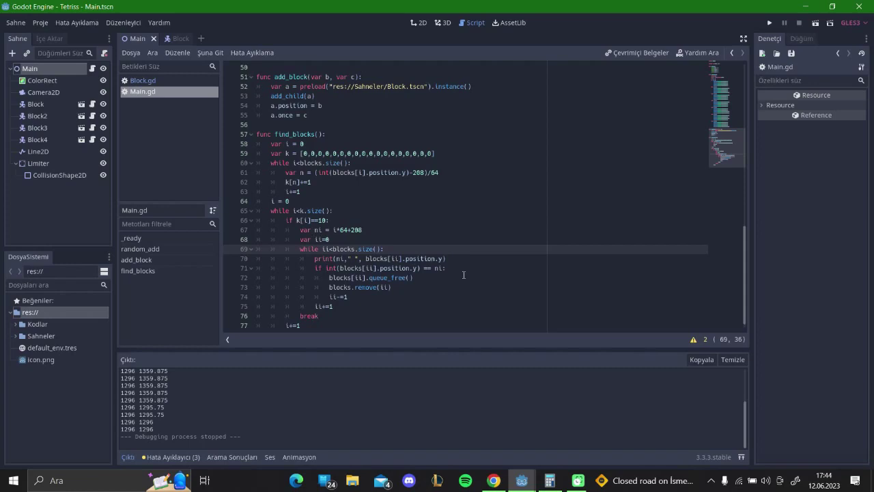
{"action": "scroll", "coordinate": [267, 391], "scroll_direction": "up", "scroll_amount": 5}
{"action": "scroll", "coordinate": [265, 395], "scroll_direction": "down", "scroll_amount": 4}
{"action": "scroll", "coordinate": [261, 394], "scroll_direction": "down", "scroll_amount": 1}
{"action": "left_click_drag", "start_coordinate": [446, 259], "coordinate": [315, 259]}
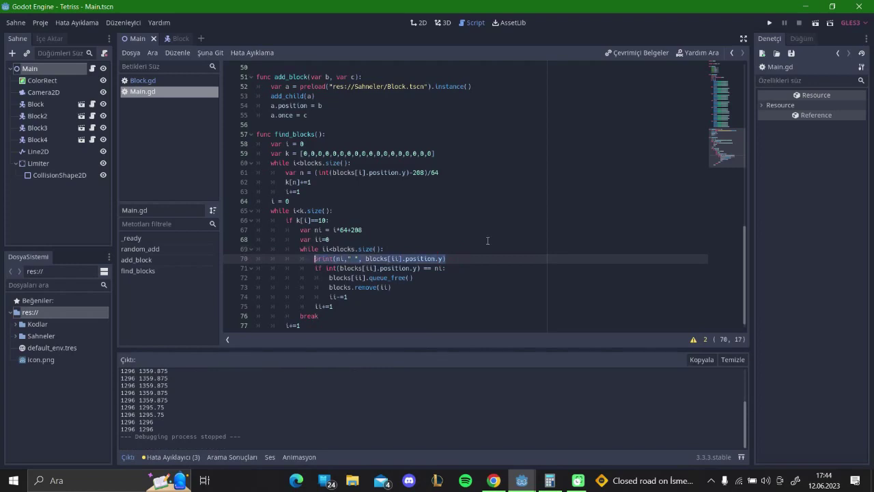
Remove the debug print from the inner loop, run the game, and check the 2D scene
{"action": "key", "text": "ctrl+shift+k"}
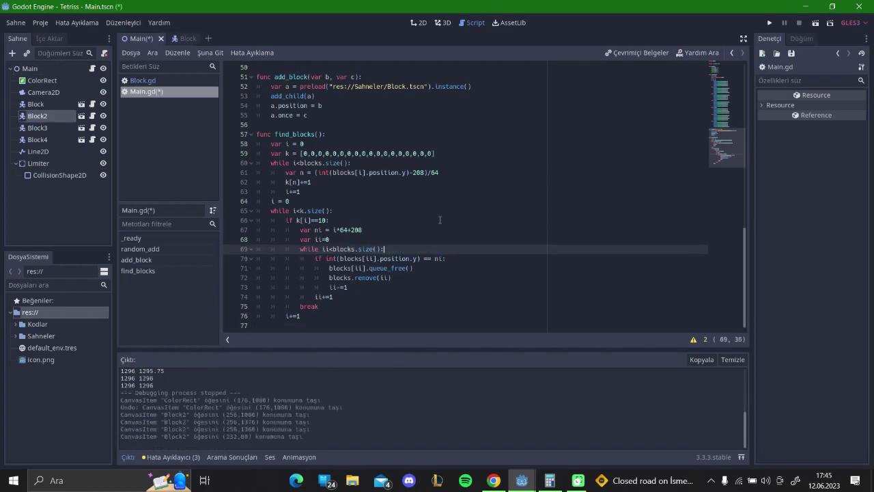
{"action": "left_click", "coordinate": [395, 259]}
{"action": "key", "text": "F5"}
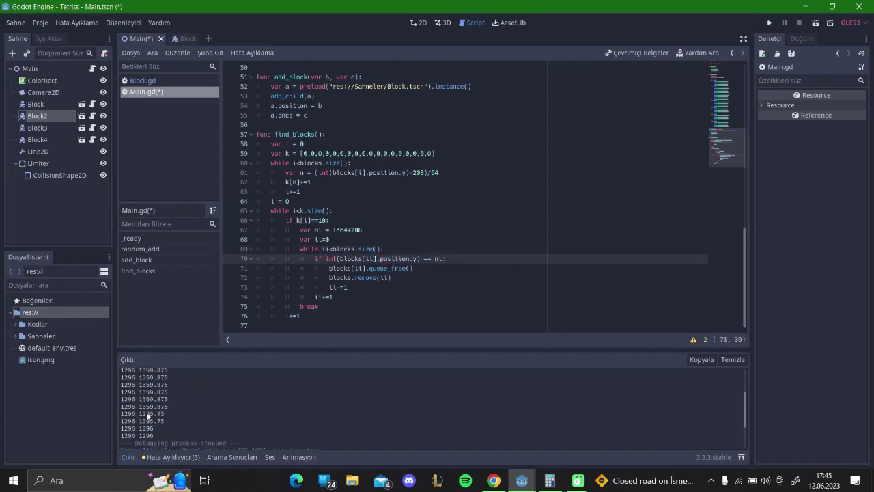
{"action": "scroll", "coordinate": [170, 406], "scroll_direction": "up", "scroll_amount": 2}
{"action": "scroll", "coordinate": [169, 401], "scroll_direction": "up", "scroll_amount": 2}
{"action": "scroll", "coordinate": [169, 402], "scroll_direction": "down", "scroll_amount": 4}
{"action": "scroll", "coordinate": [169, 403], "scroll_direction": "down", "scroll_amount": 2}
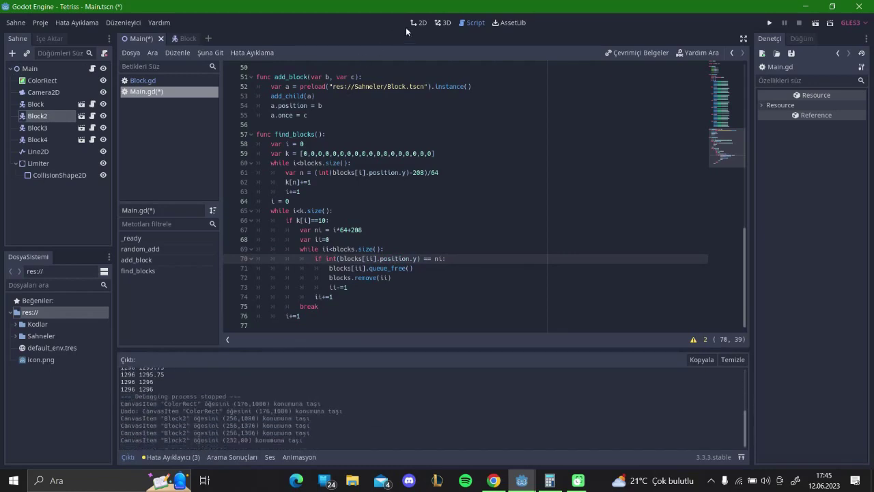
{"action": "left_click", "coordinate": [418, 22]}
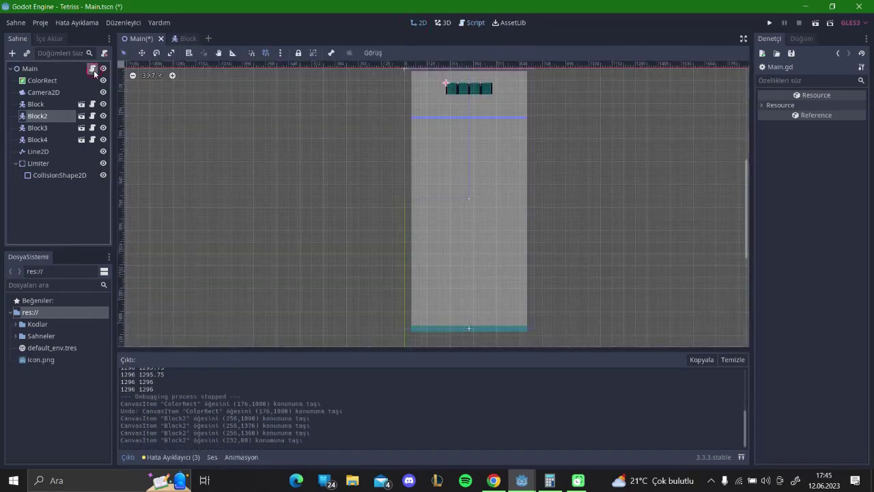
{"action": "left_click", "coordinate": [93, 68]}
Change line 67 to ni = i*64+272 and launch a test run
{"action": "left_click_drag", "start_coordinate": [442, 173], "coordinate": [286, 173]}
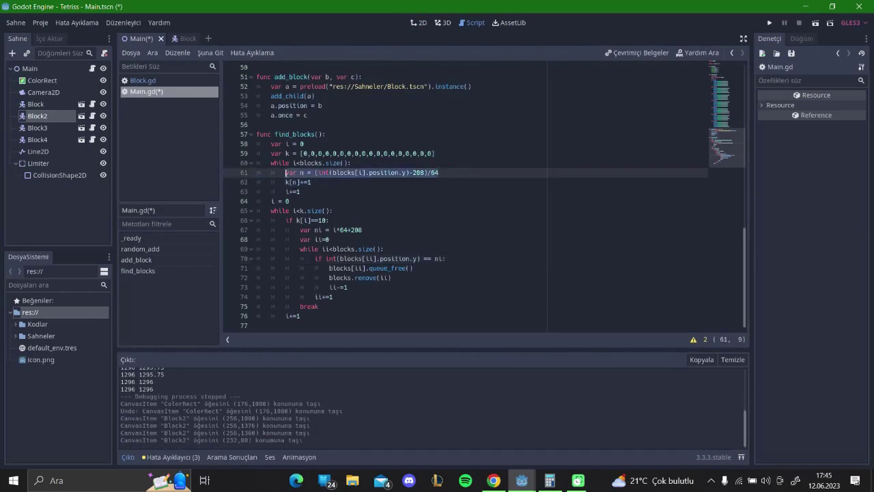
{"action": "left_click", "coordinate": [286, 172]}
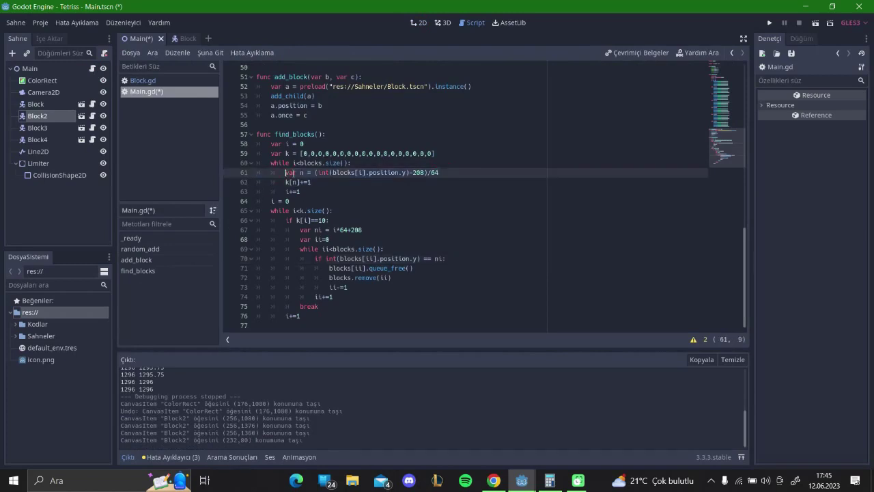
{"action": "left_click", "coordinate": [347, 230]}
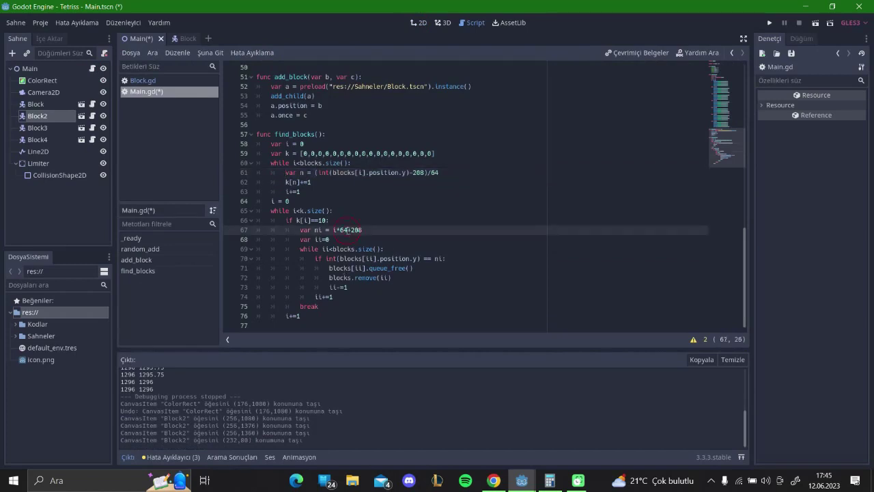
{"action": "key", "text": "Delete"}
{"action": "type", "text": "+"}
{"action": "left_click", "coordinate": [355, 231]}
{"action": "key", "text": "Delete"}
{"action": "key", "text": "Delete"}
{"action": "type", "text": "72"}
{"action": "key", "text": "Down"}
{"action": "key", "text": "Down"}
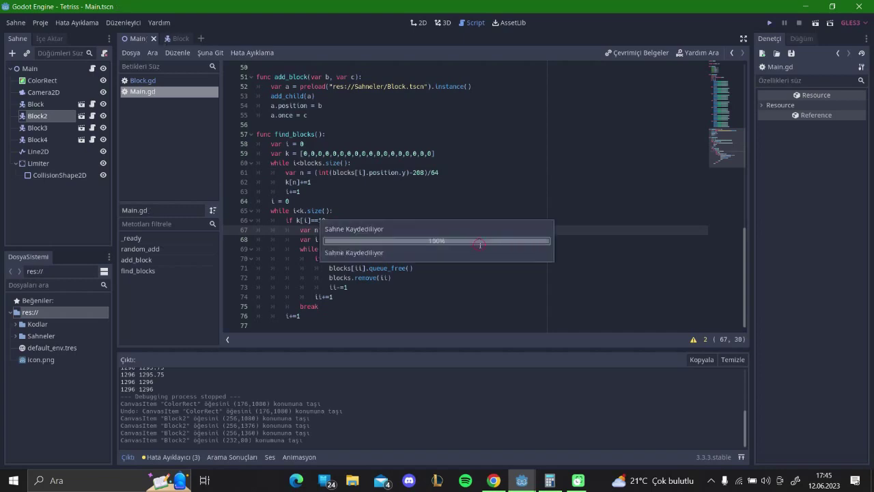
{"action": "key", "text": "F5"}
Drop a few pieces in the 272-offset test run, then close the game
{"action": "left_click_drag", "start_coordinate": [501, 112], "coordinate": [500, 49]}
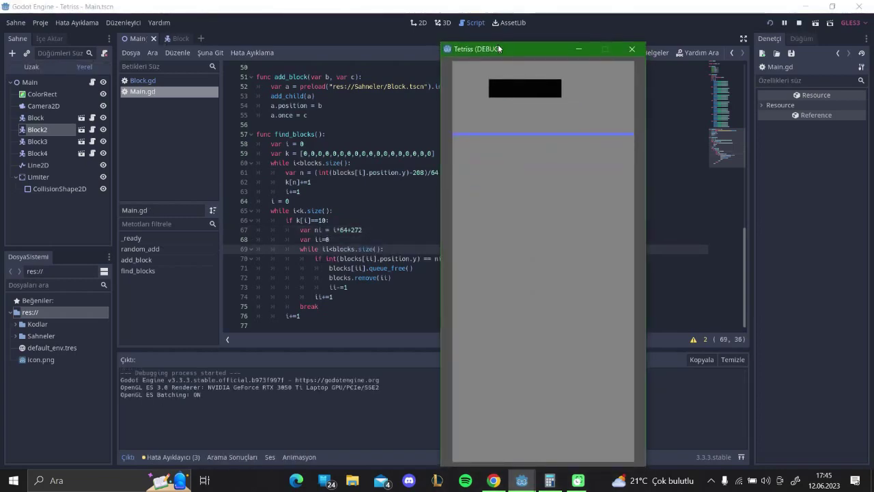
{"action": "left_click_drag", "start_coordinate": [498, 49], "coordinate": [503, 36]}
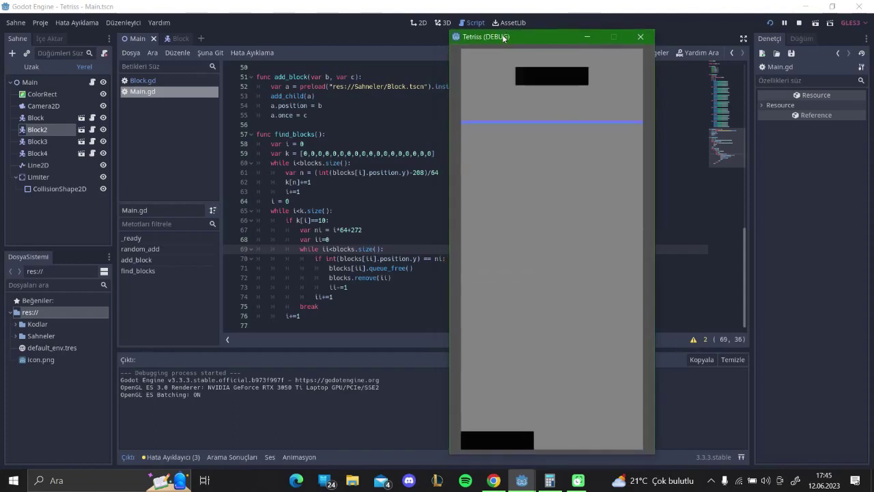
{"action": "key", "text": "Right"}
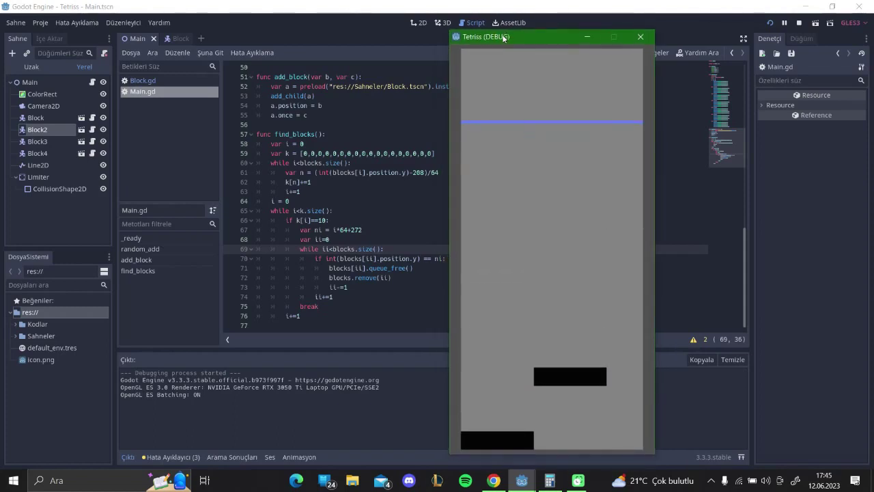
{"action": "key", "text": "Right"}
{"action": "key", "text": "Right"}
{"action": "key", "text": "Right"}
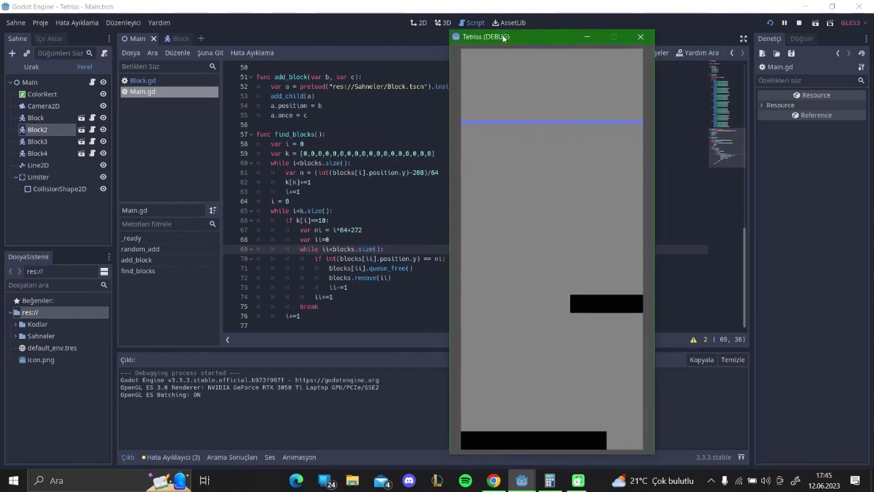
{"action": "key", "text": "Left"}
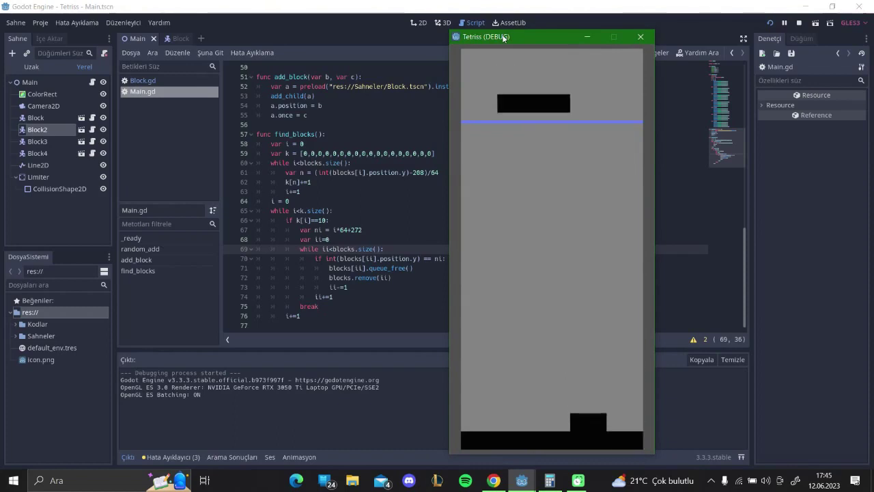
{"action": "left_click", "coordinate": [640, 36]}
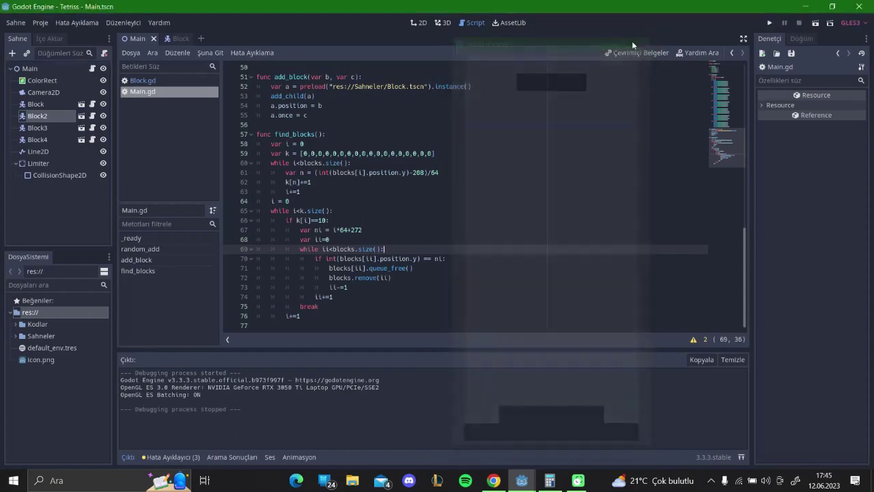
Set line 67's offset to 208-64, run and test the game, then close it
{"action": "left_click", "coordinate": [361, 230]}
{"action": "key", "text": "BackSpace"}
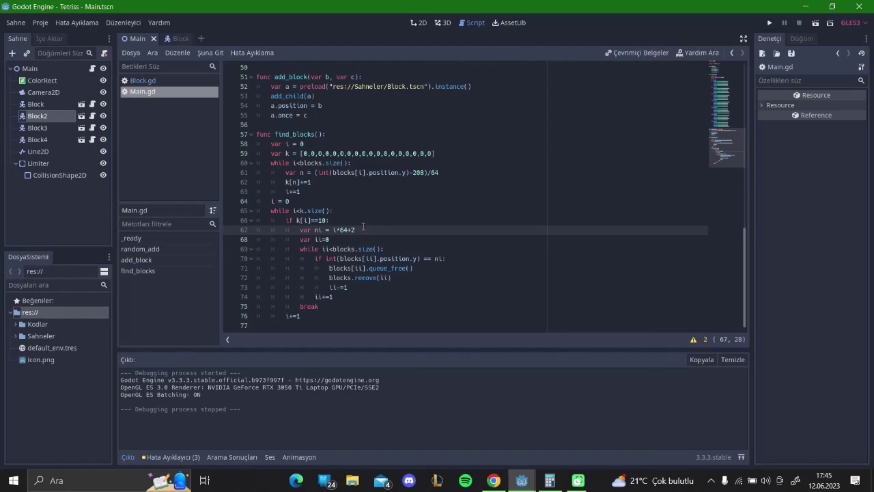
{"action": "type", "text": "0"}
{"action": "key", "text": "BackSpace"}
{"action": "type", "text": "208-64"}
{"action": "key", "text": "F5"}
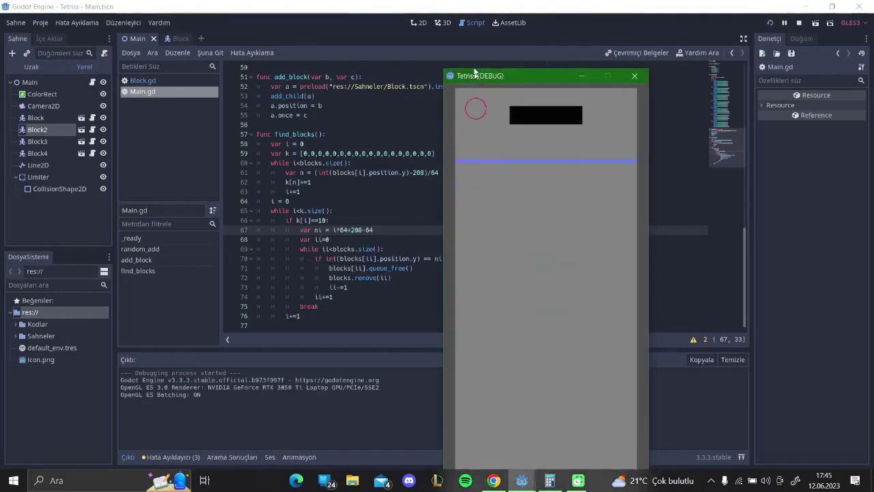
{"action": "key", "text": "Left"}
{"action": "key", "text": "Left"}
{"action": "key", "text": "Left"}
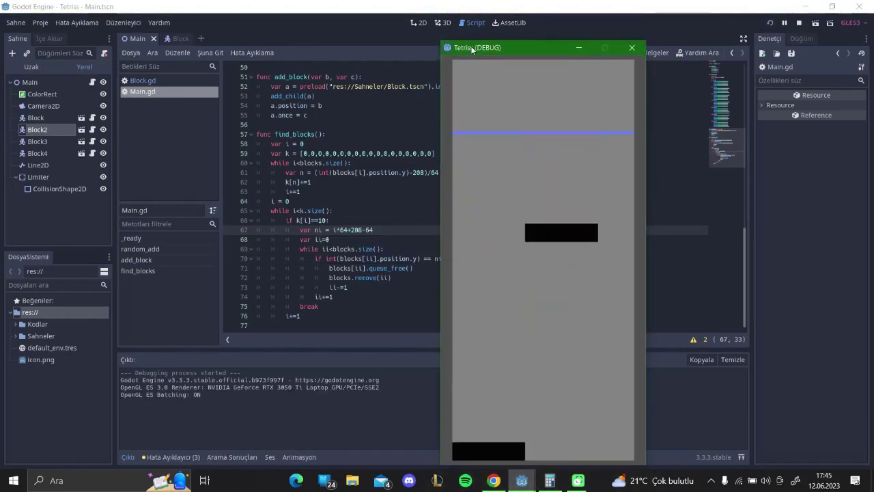
{"action": "key", "text": "Right"}
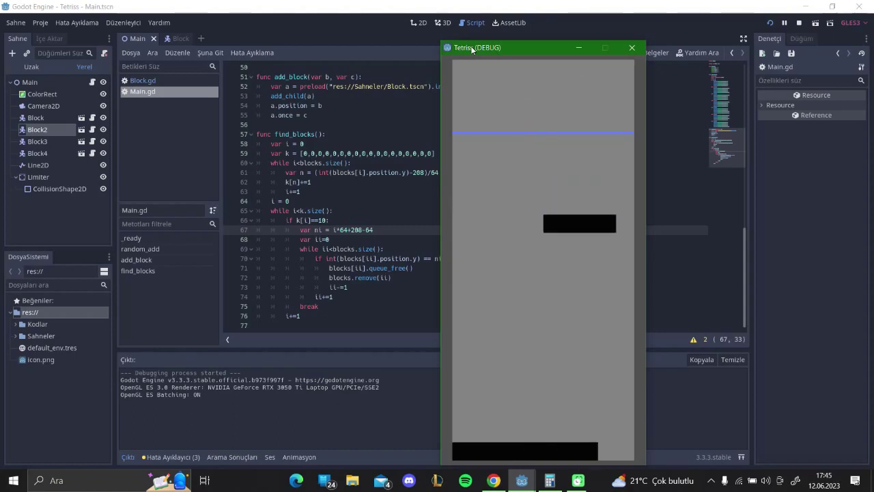
{"action": "key", "text": "Right"}
{"action": "key", "text": "Right"}
{"action": "key", "text": "Right"}
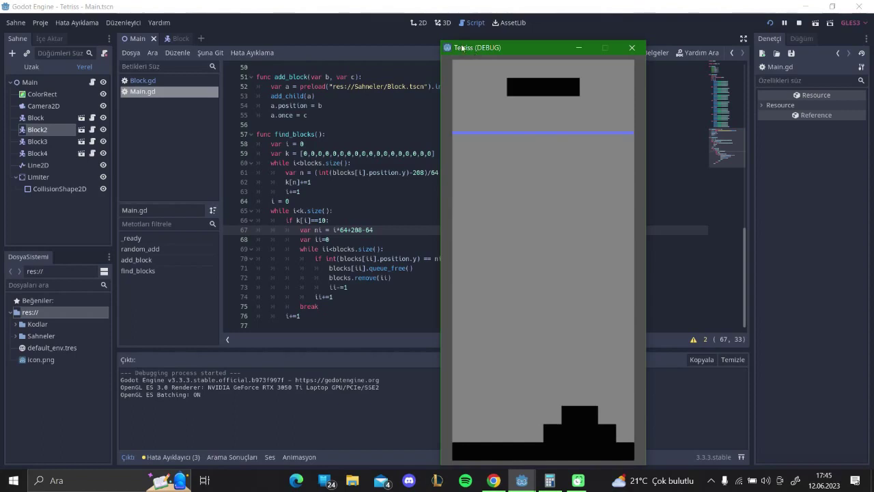
{"action": "left_click", "coordinate": [629, 48]}
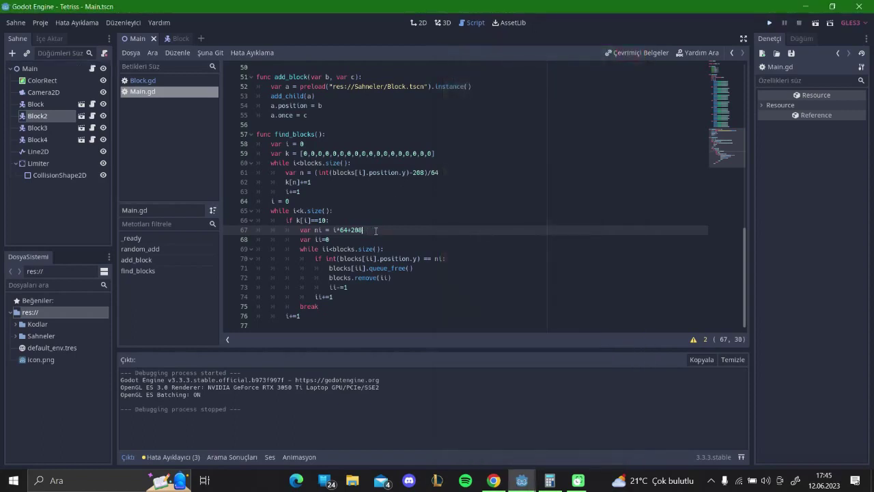
Play another test run with offset 208, then close the game
{"action": "key", "text": "F5"}
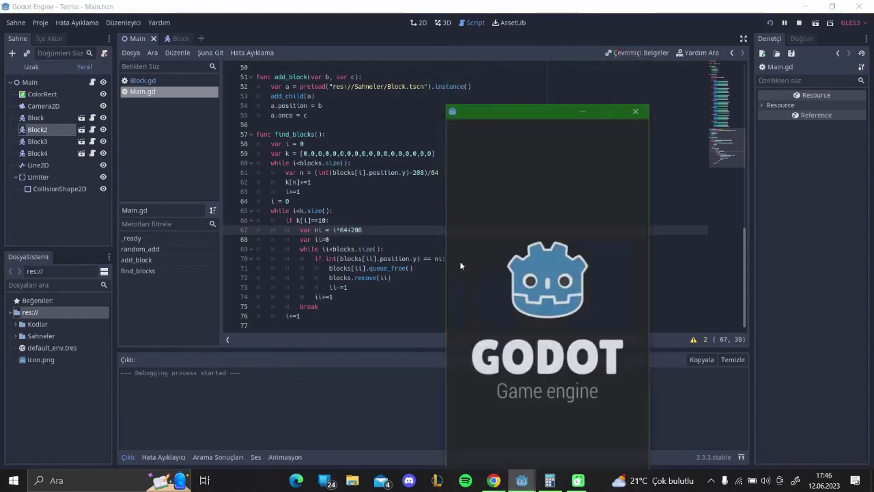
{"action": "key", "text": "Left"}
{"action": "key", "text": "Left"}
{"action": "key", "text": "Down"}
{"action": "key", "text": "Right"}
{"action": "key", "text": "Right"}
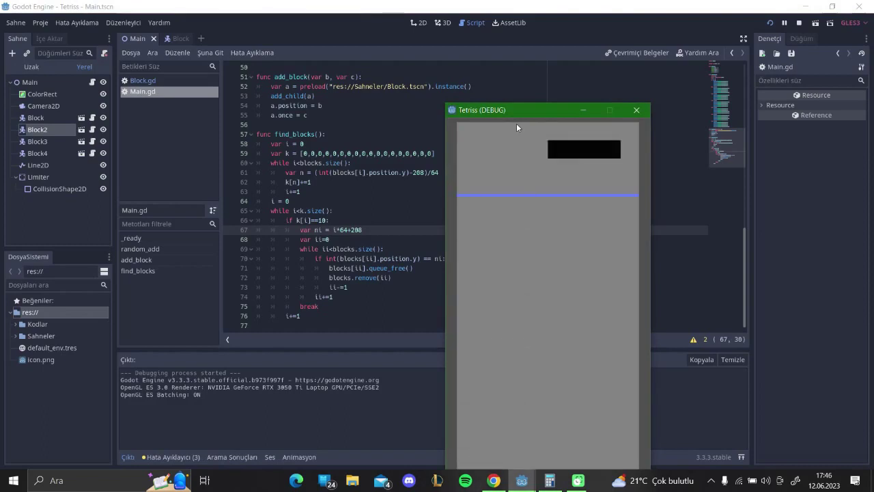
{"action": "key", "text": "Down"}
{"action": "left_click_drag", "start_coordinate": [502, 113], "coordinate": [509, 61]}
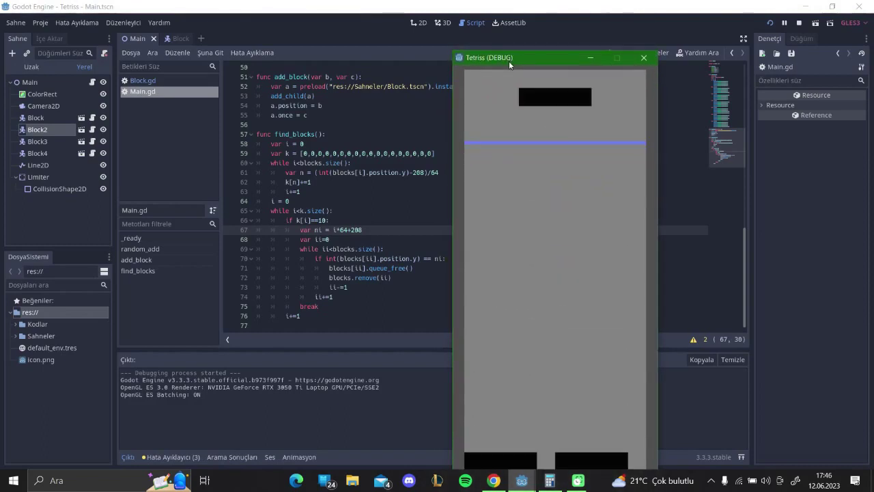
{"action": "key", "text": "Left"}
{"action": "key", "text": "Down"}
{"action": "key", "text": "Right"}
{"action": "key", "text": "Right"}
{"action": "key", "text": "Right"}
{"action": "key", "text": "Down"}
{"action": "left_click_drag", "start_coordinate": [509, 61], "coordinate": [544, 39]}
{"action": "key", "text": "Left"}
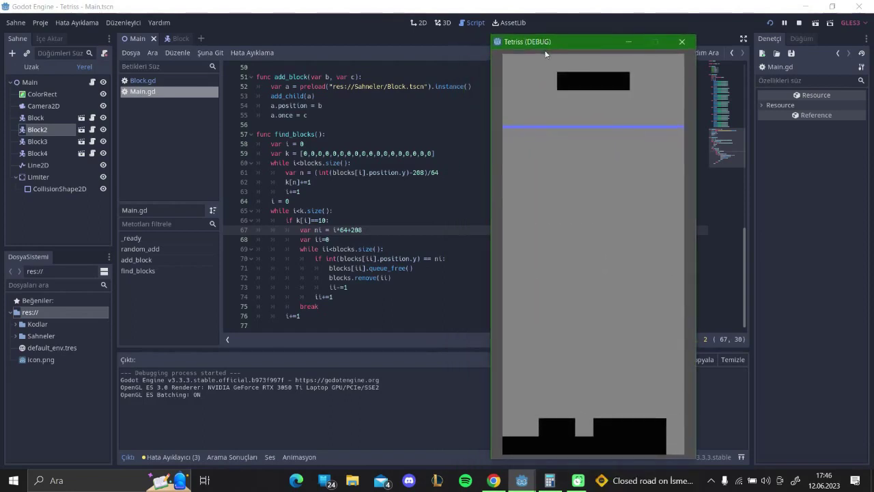
{"action": "left_click", "coordinate": [682, 42]}
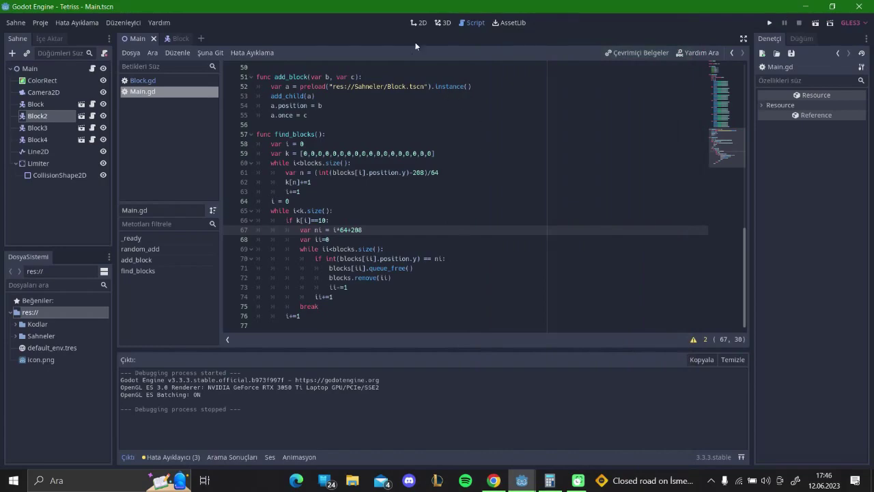
Move Block2 down to position 256, 1360, just above the floor
{"action": "left_click", "coordinate": [419, 23]}
{"action": "mouse_move", "coordinate": [452, 88]}
{"action": "left_mouse_down"}
{"action": "mouse_move", "coordinate": [462, 311]}
{"action": "mouse_move", "coordinate": [471, 323]}
{"action": "left_mouse_up"}
{"action": "scroll", "coordinate": [462, 311], "scroll_direction": "up", "scroll_amount": 2}
{"action": "left_click", "coordinate": [455, 315]}
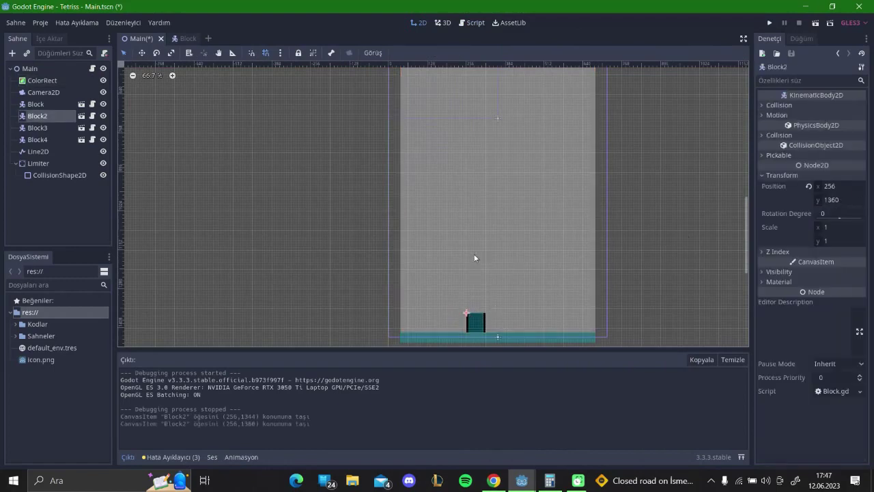
{"action": "scroll", "coordinate": [474, 258], "scroll_direction": "down", "scroll_amount": 1}
{"action": "left_click", "coordinate": [539, 482]}
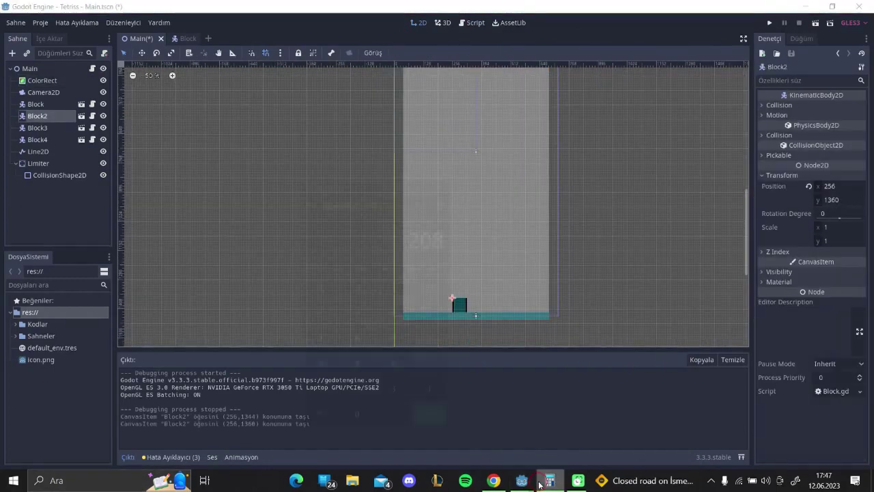
{"action": "left_click", "coordinate": [339, 229]}
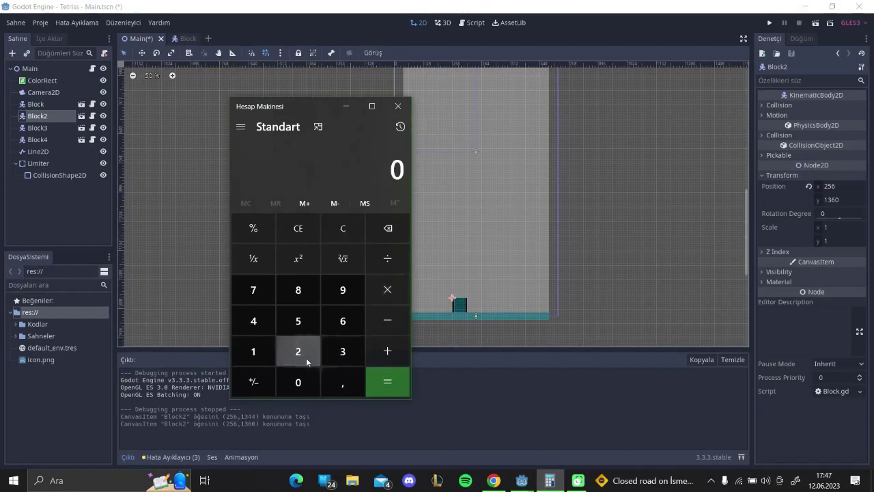
Compute 18 × 64 = 1152 in the Calculator
{"action": "left_click", "coordinate": [254, 351]}
{"action": "left_click", "coordinate": [298, 292]}
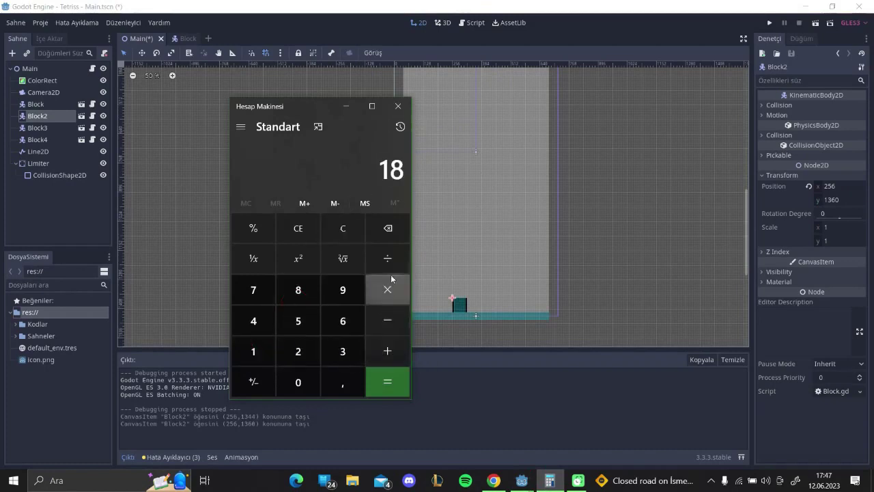
{"action": "left_click", "coordinate": [343, 320]}
{"action": "left_click", "coordinate": [253, 320]}
{"action": "left_click", "coordinate": [388, 382]}
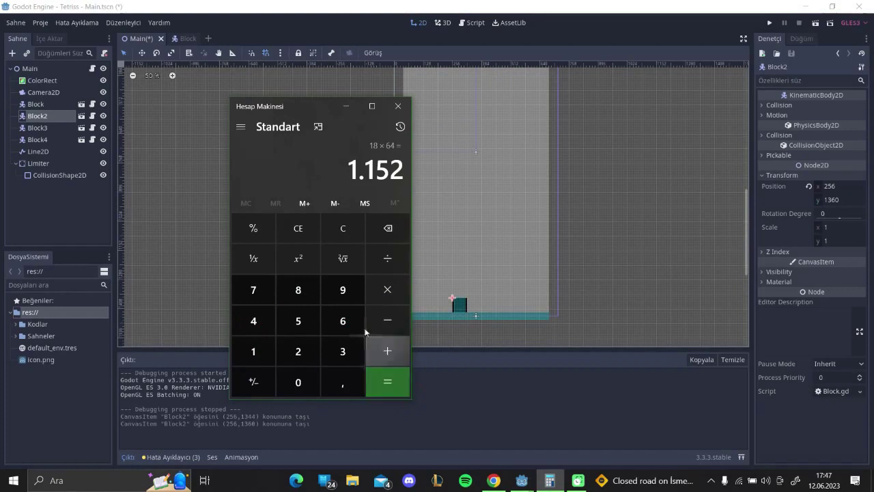
{"action": "left_click", "coordinate": [334, 237]}
Enter 1360 − for comparison, then close the Calculator
{"action": "left_click", "coordinate": [254, 351]}
{"action": "left_click", "coordinate": [341, 347]}
{"action": "left_click", "coordinate": [343, 326]}
{"action": "left_click", "coordinate": [298, 382]}
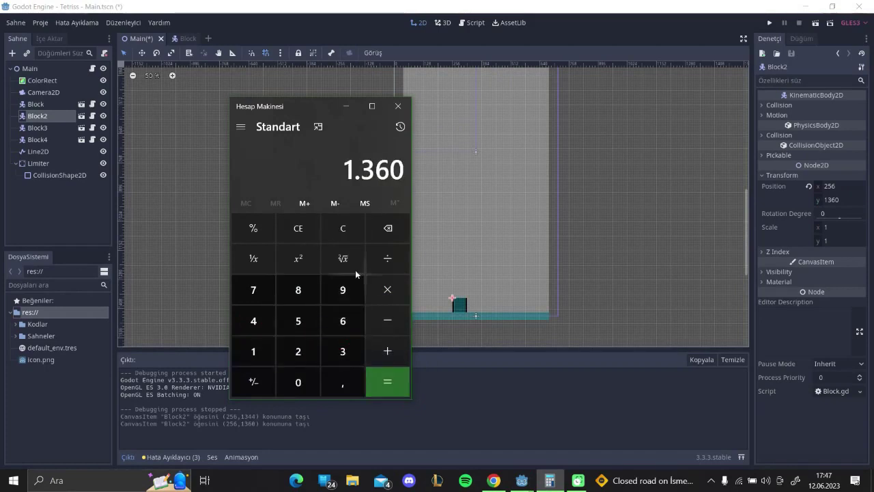
{"action": "left_click", "coordinate": [389, 314]}
{"action": "left_click", "coordinate": [254, 350]}
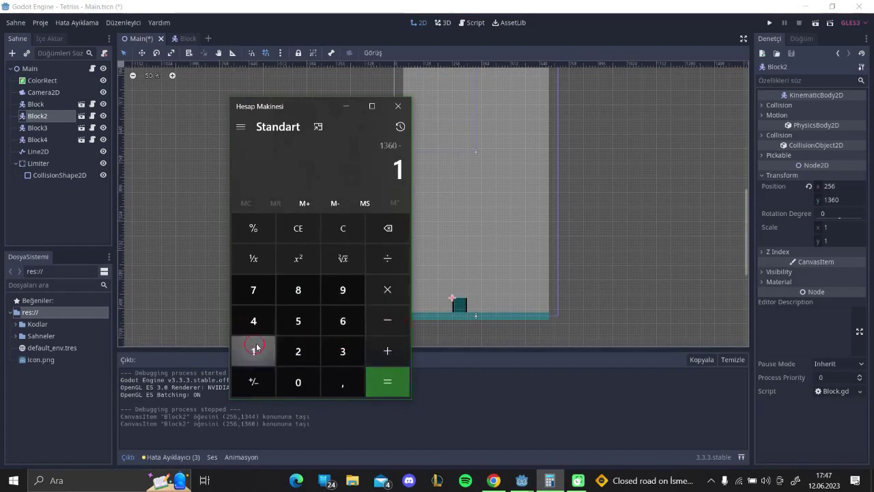
{"action": "left_click", "coordinate": [387, 228]}
{"action": "left_click", "coordinate": [398, 106]}
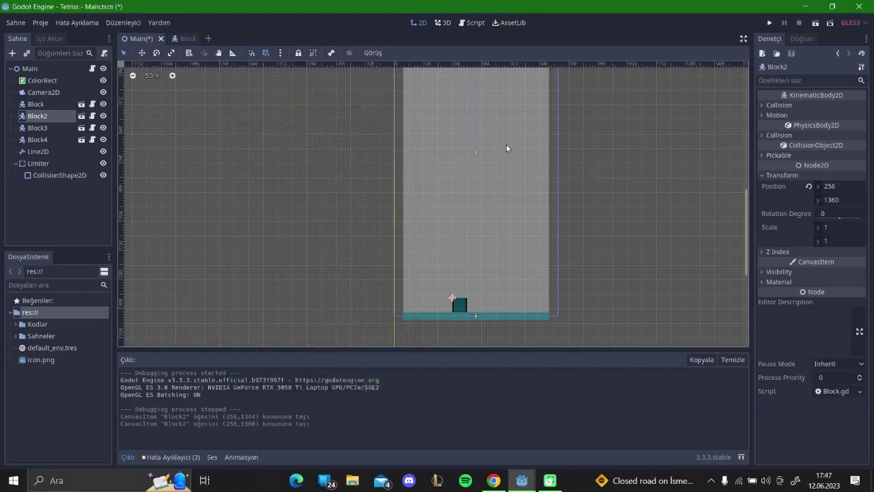
{"action": "scroll", "coordinate": [491, 181], "scroll_direction": "up", "scroll_amount": 1}
Move Block2 back to the top beside the other blocks and reopen Main.gd at lines 67 and 61
{"action": "scroll", "coordinate": [492, 160], "scroll_direction": "down", "scroll_amount": 2}
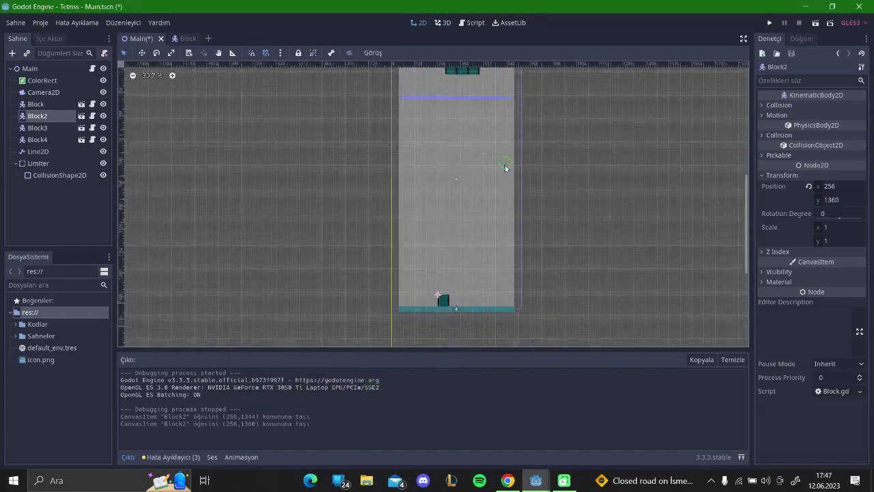
{"action": "scroll", "coordinate": [499, 177], "scroll_direction": "up", "scroll_amount": 1}
{"action": "left_click_drag", "start_coordinate": [431, 316], "coordinate": [436, 78]}
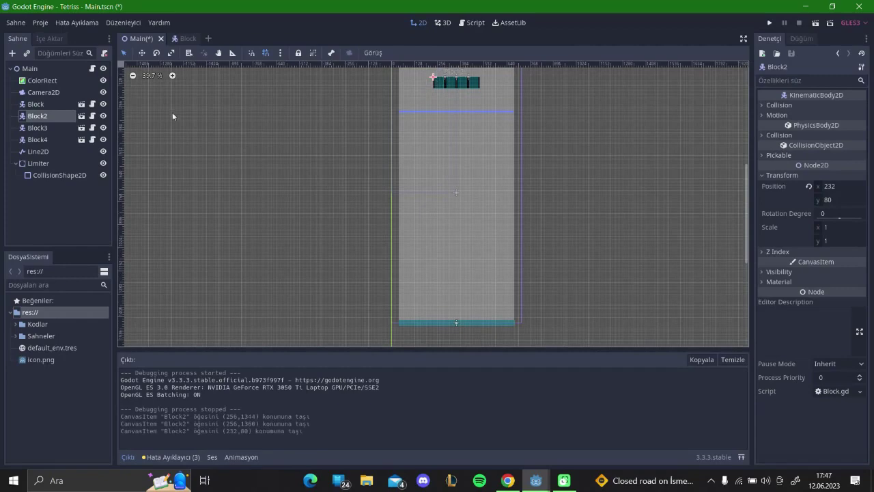
{"action": "left_click", "coordinate": [94, 69]}
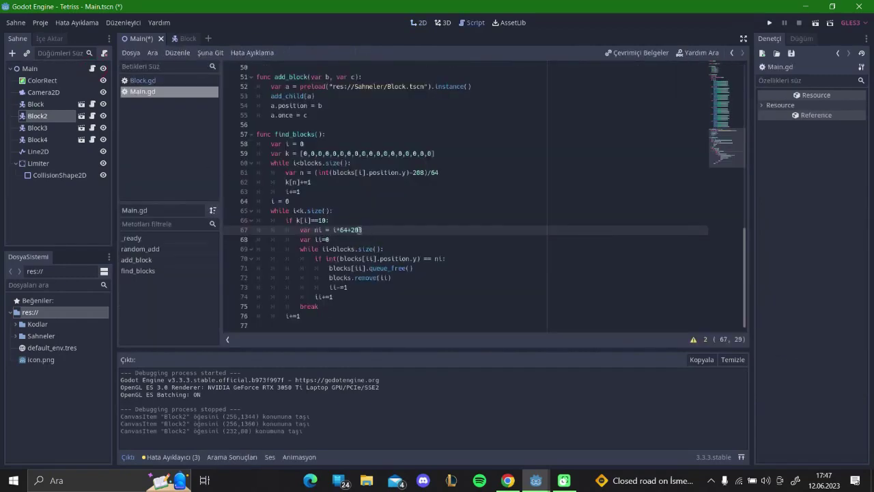
{"action": "left_click", "coordinate": [359, 230]}
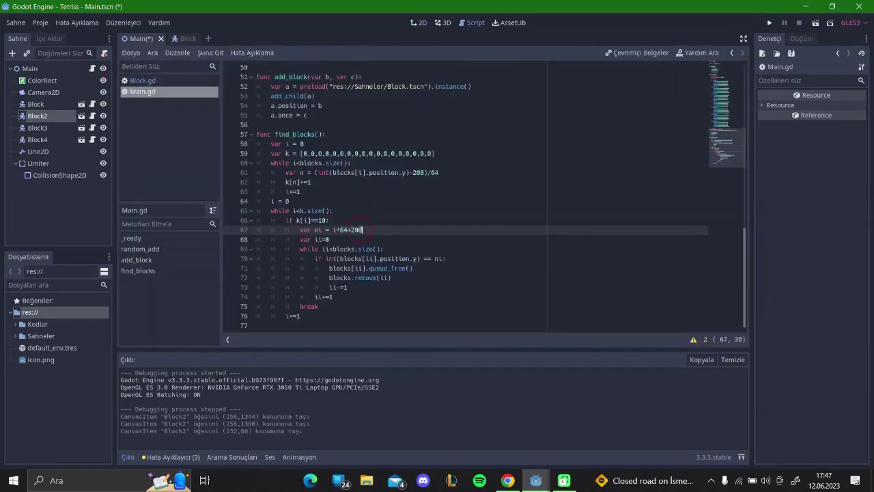
{"action": "left_click", "coordinate": [423, 172]}
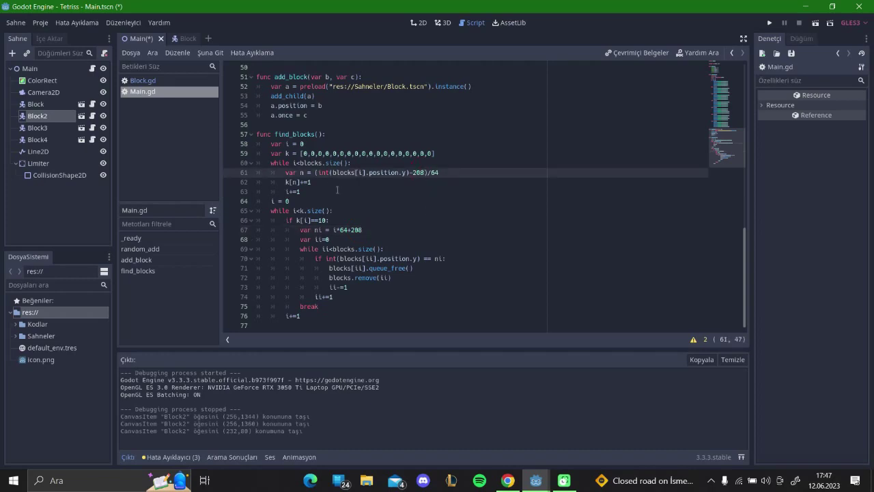
{"action": "left_click", "coordinate": [500, 175]}
Remove the temporary line after line 61 and change line 67's offset to 207
{"action": "key", "text": "Return"}
{"action": "type", "text": "print"}
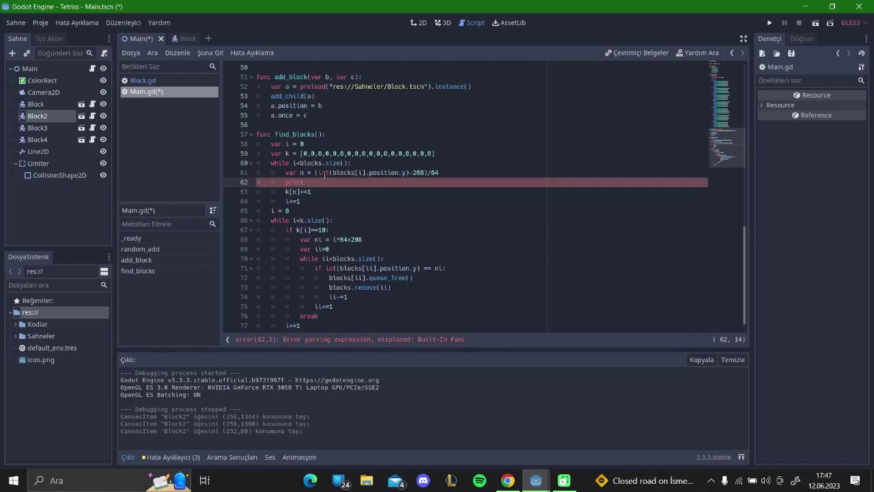
{"action": "left_click_drag", "start_coordinate": [319, 175], "coordinate": [407, 174]}
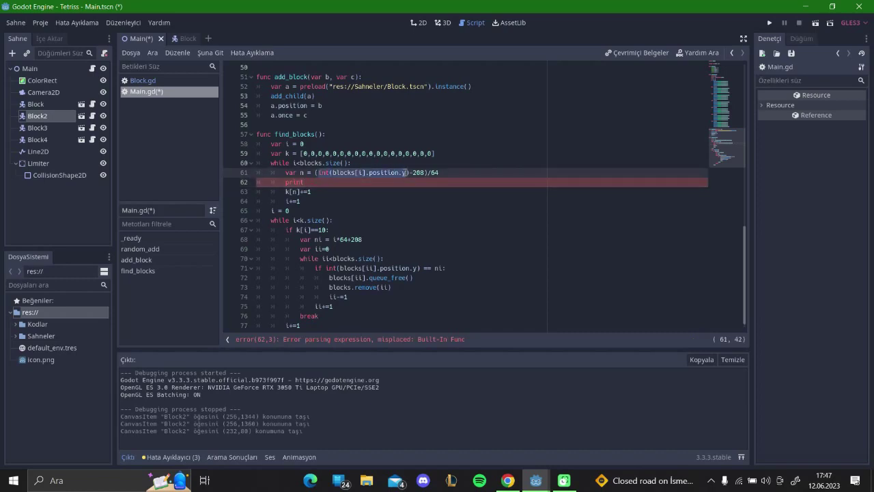
{"action": "left_click", "coordinate": [270, 181]}
{"action": "key", "text": "BackSpace"}
{"action": "key", "text": "BackSpace"}
{"action": "key", "text": "BackSpace"}
{"action": "key", "text": "BackSpace"}
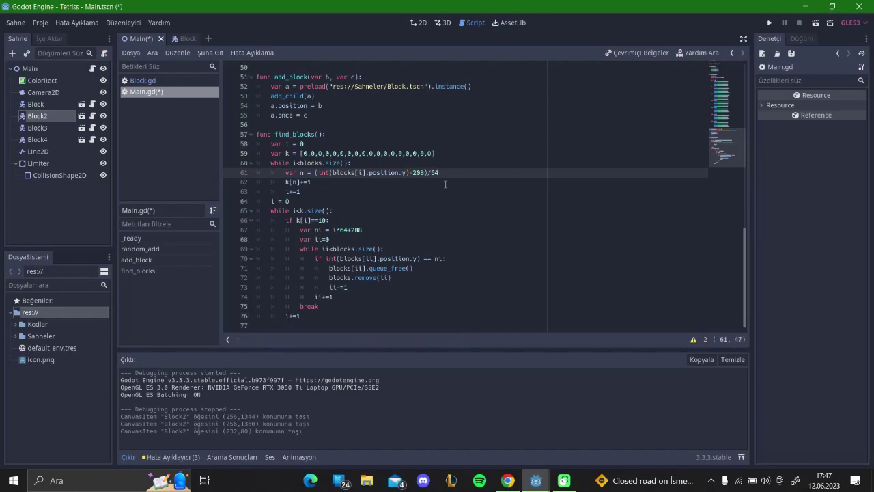
{"action": "left_click", "coordinate": [372, 230]}
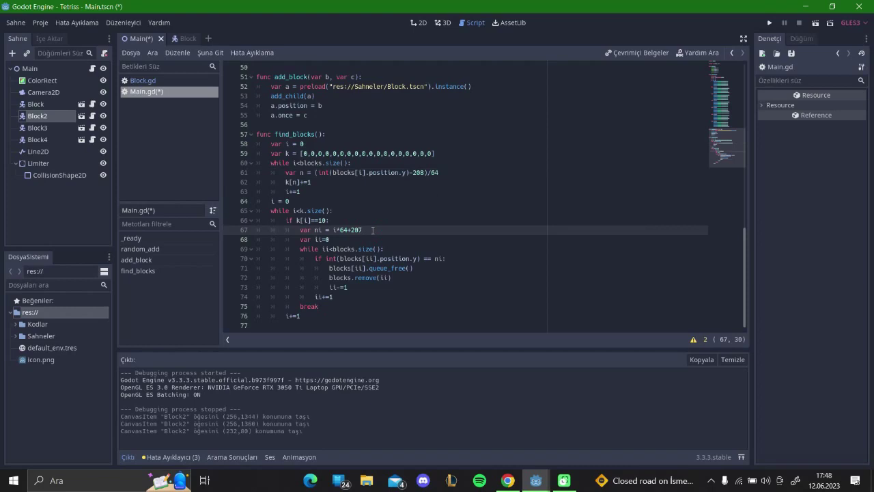
Test-run the game with offset 207 and close it
{"action": "key", "text": "F5"}
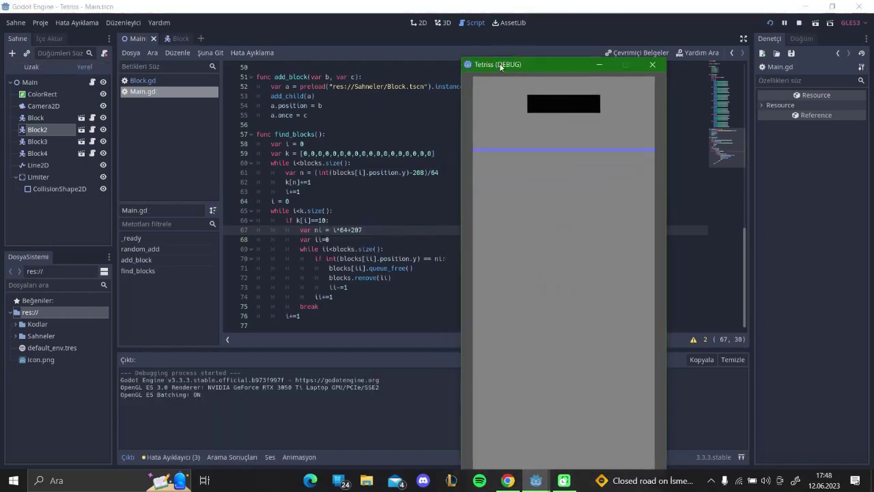
{"action": "left_click_drag", "start_coordinate": [500, 66], "coordinate": [535, 43]}
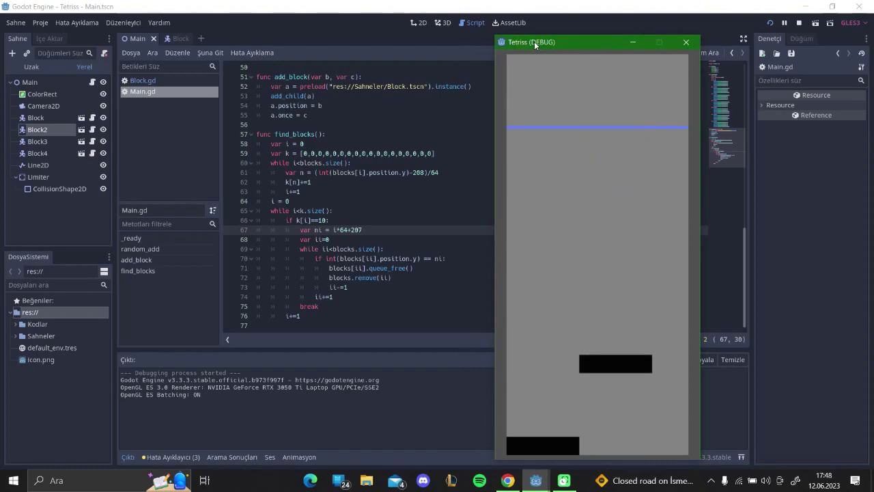
{"action": "key", "text": "Right"}
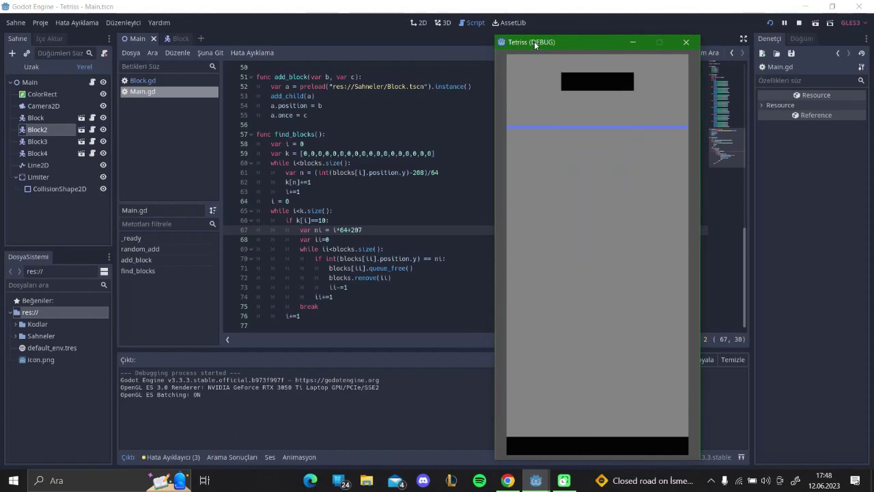
{"action": "key", "text": "Right"}
{"action": "left_click", "coordinate": [686, 42]}
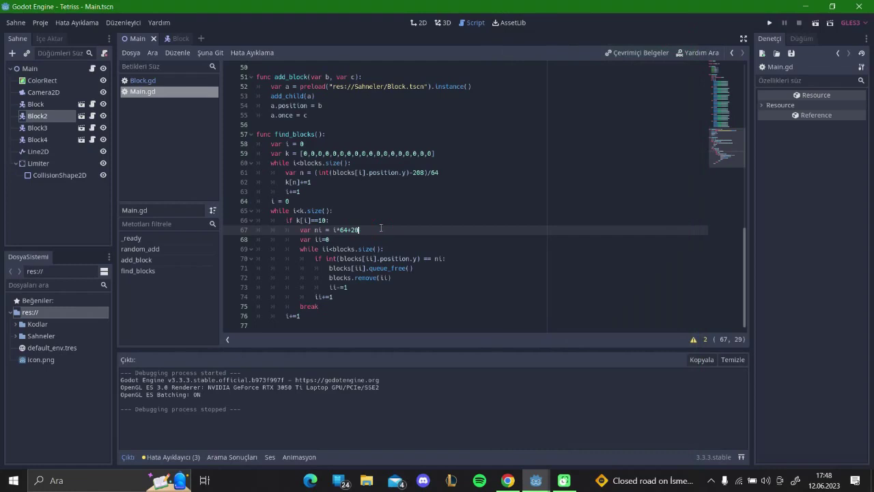
{"action": "type", "text": "9"}
Test-run the game with offset 209 and stop it
{"action": "key", "text": "F5"}
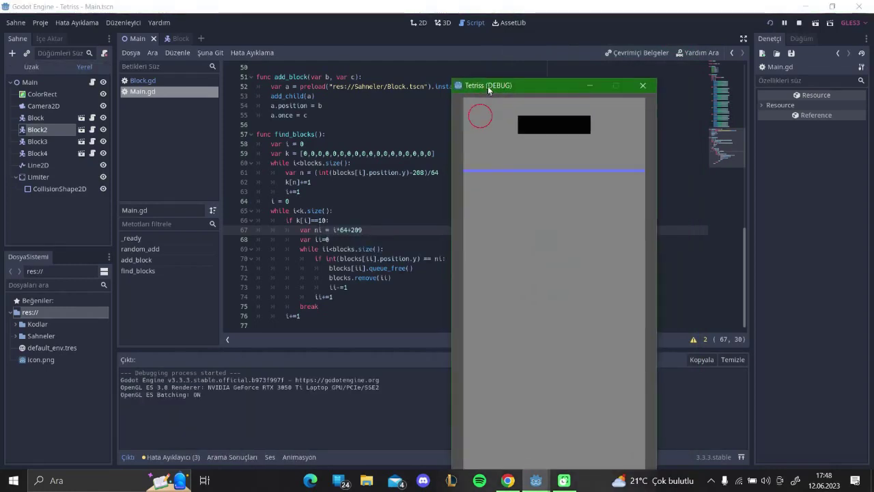
{"action": "key", "text": "Left"}
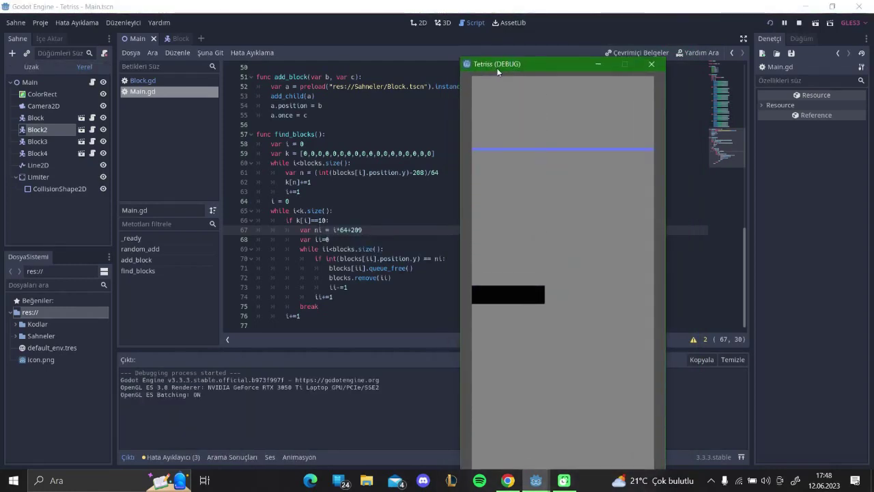
{"action": "key", "text": "Right"}
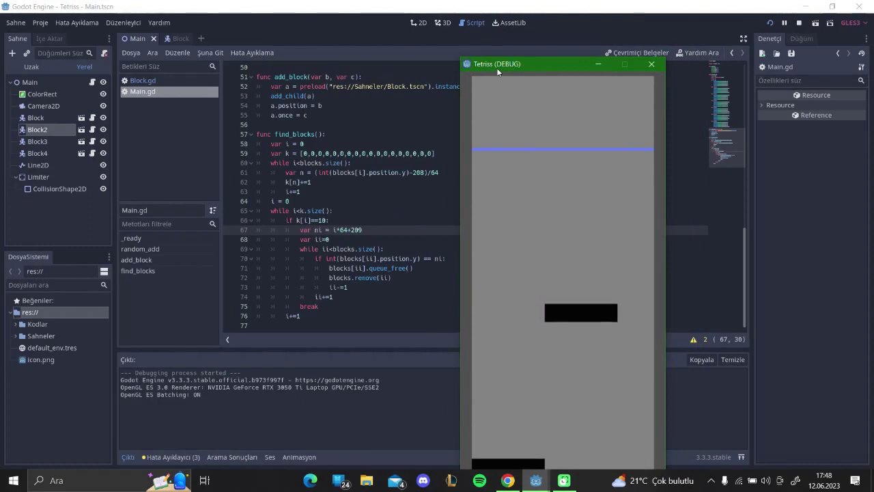
{"action": "key", "text": "Right"}
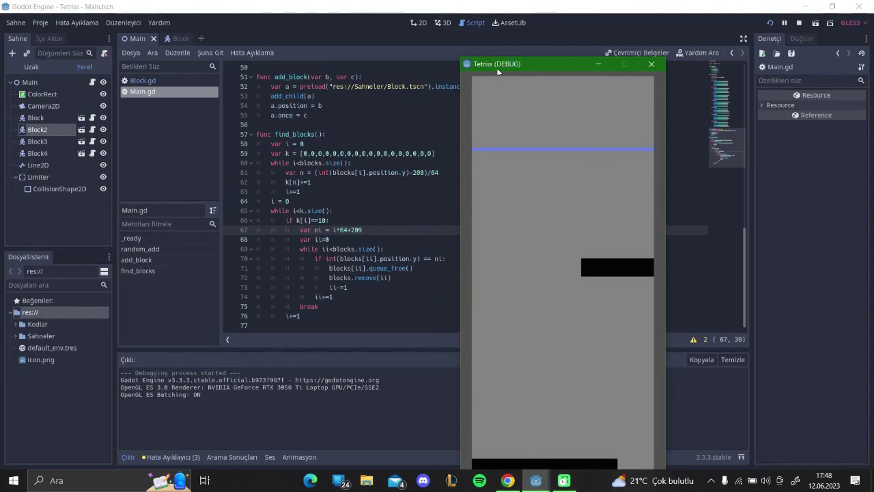
{"action": "key", "text": "alt+F4"}
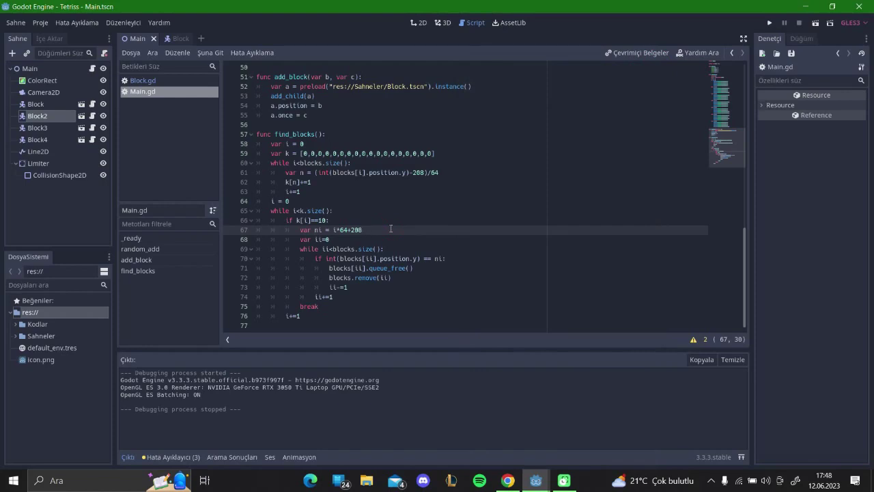
Test-run the game again with offset 208, then close the window
{"action": "key", "text": "F5"}
{"action": "left_click_drag", "start_coordinate": [515, 111], "coordinate": [569, 73]}
{"action": "key", "text": "Left"}
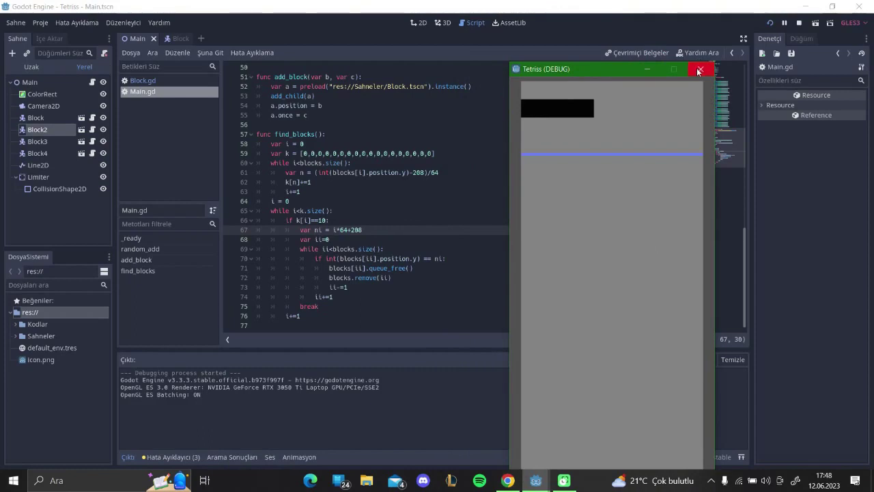
{"action": "left_click", "coordinate": [699, 70]}
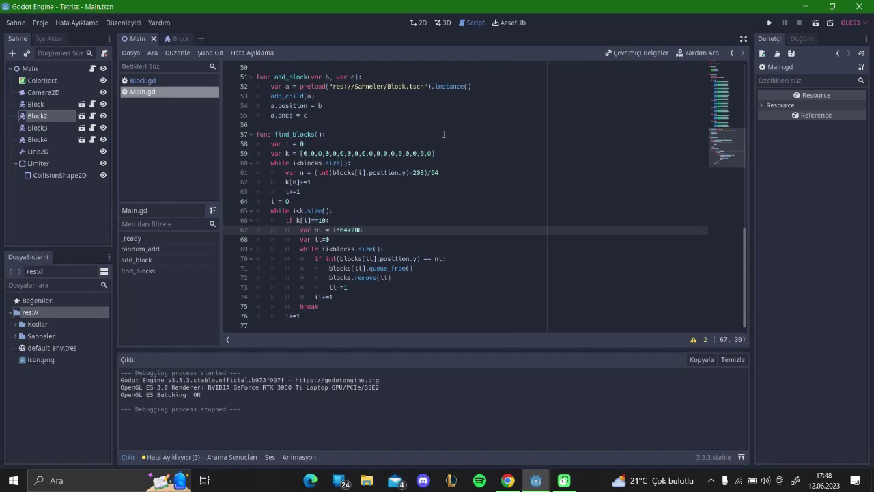
Insert print(int(blocks[i].position.y)) on a new line below line 61 in find_blocks
{"action": "left_click", "coordinate": [446, 150]}
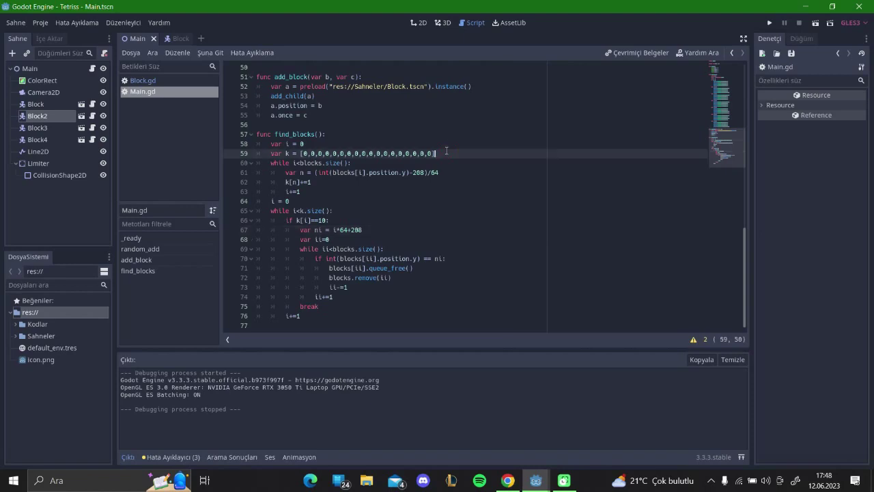
{"action": "left_click", "coordinate": [450, 169]}
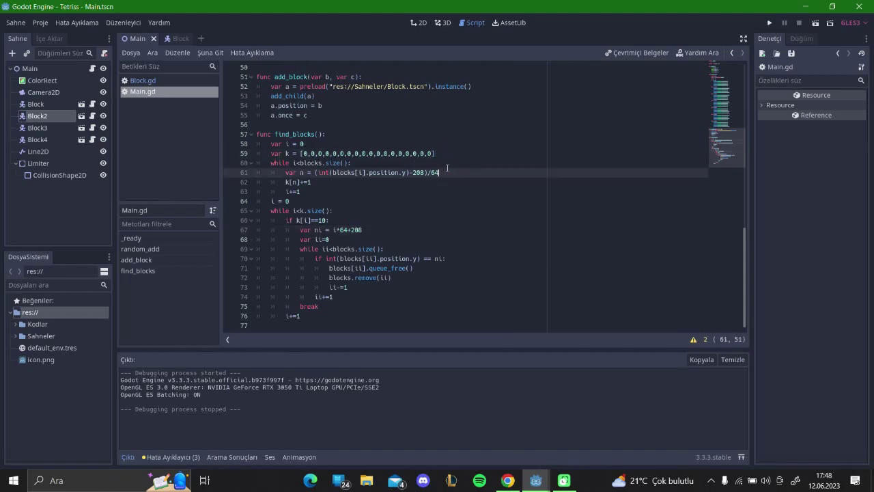
{"action": "key", "text": "Return"}
{"action": "type", "text": "print"}
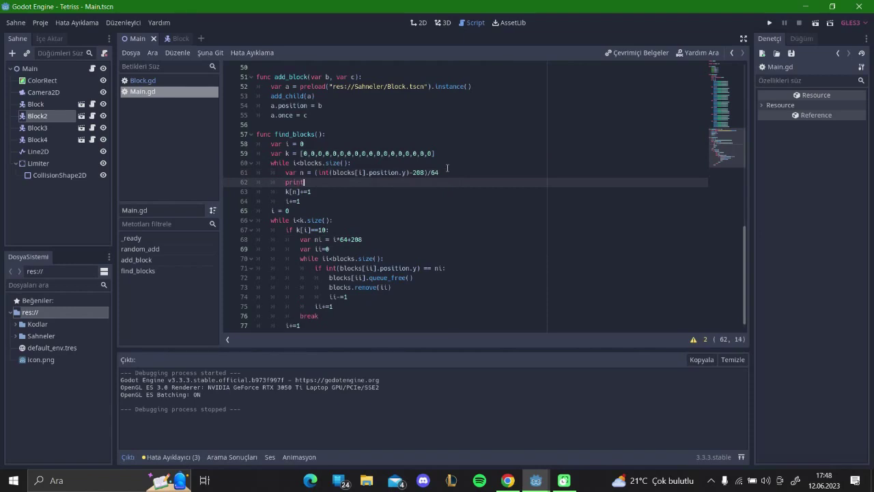
{"action": "type", "text": "("}
{"action": "left_click_drag", "start_coordinate": [333, 173], "coordinate": [407, 173]}
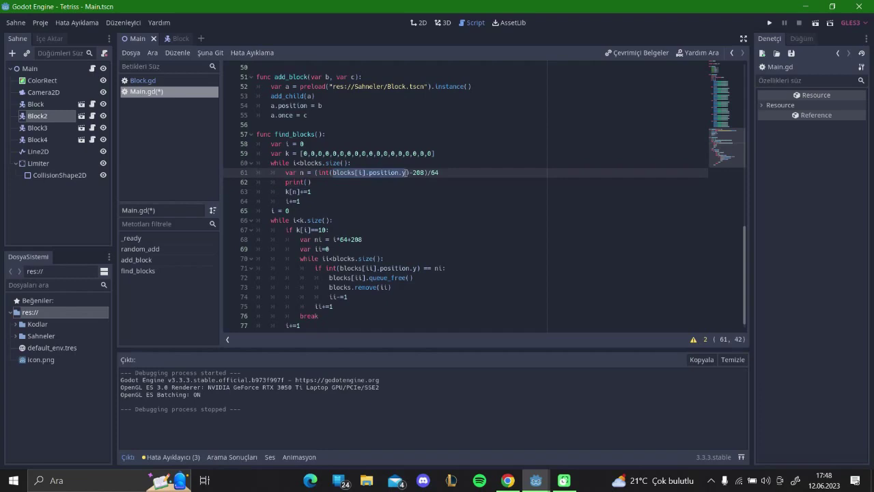
{"action": "left_click_drag", "start_coordinate": [312, 183], "coordinate": [307, 183]}
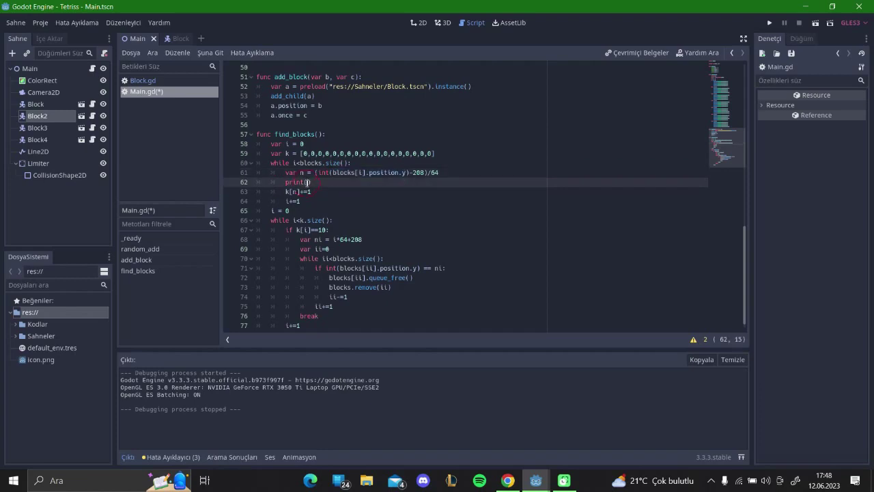
{"action": "type", "text": "int(blocks[i].position.y"}
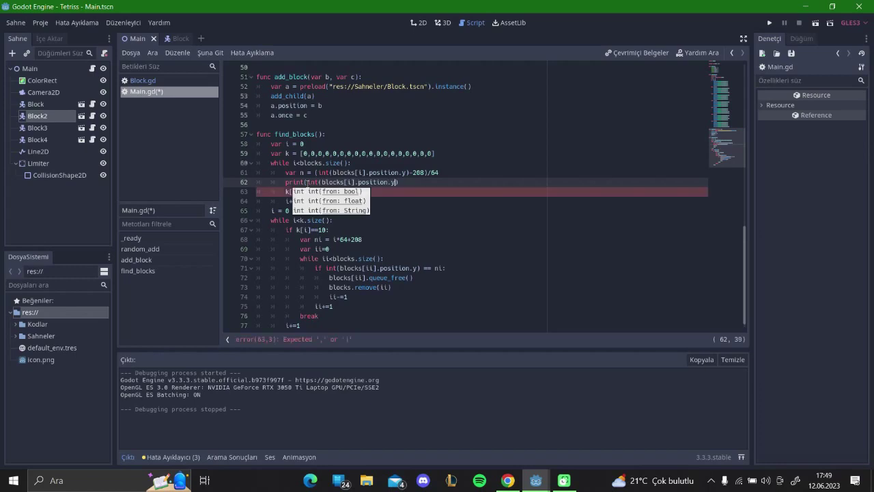
{"action": "type", "text": ")"}
Run the game, add the missing closing parenthesis, and rerun to print y values of 1359
{"action": "key", "text": "F5"}
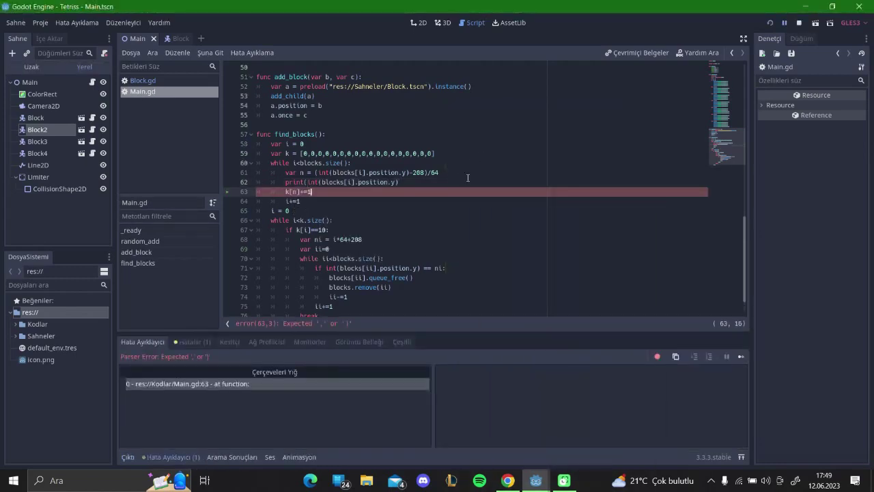
{"action": "left_click", "coordinate": [418, 183]}
{"action": "type", "text": ")"}
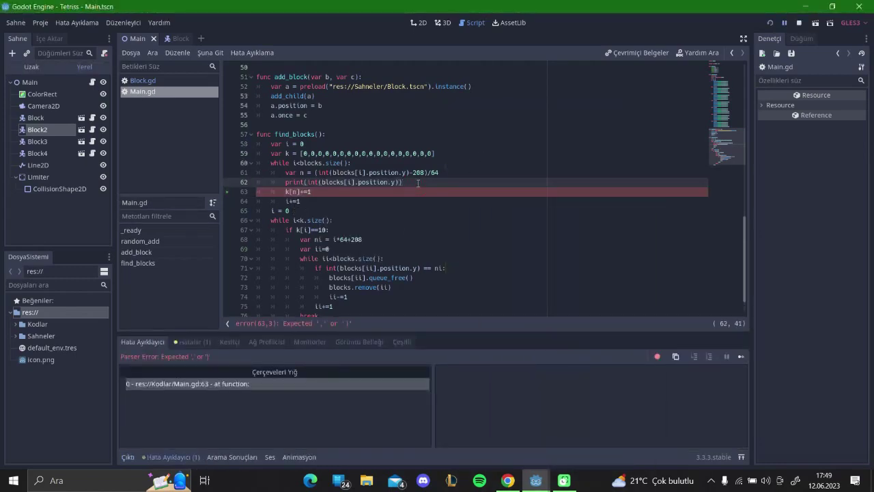
{"action": "key", "text": "F5"}
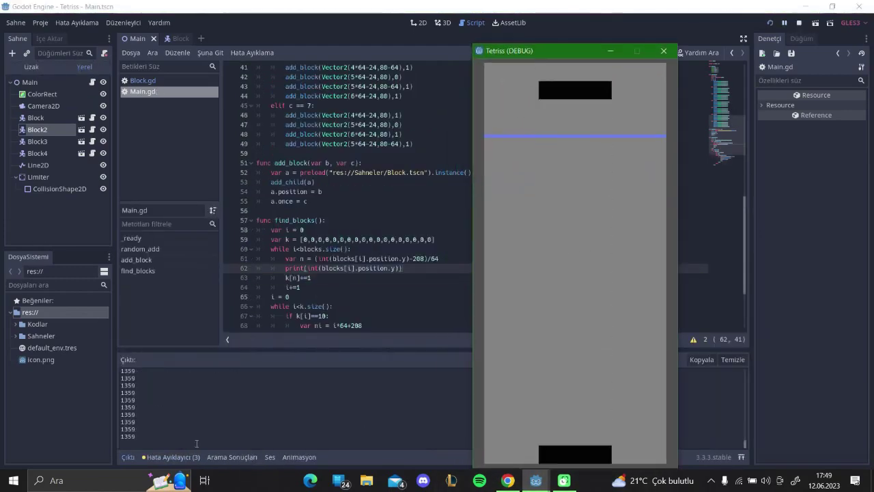
Delete the temporary print line from find_blocks
{"action": "left_click", "coordinate": [124, 436]}
{"action": "left_click_drag", "start_coordinate": [402, 269], "coordinate": [281, 269]}
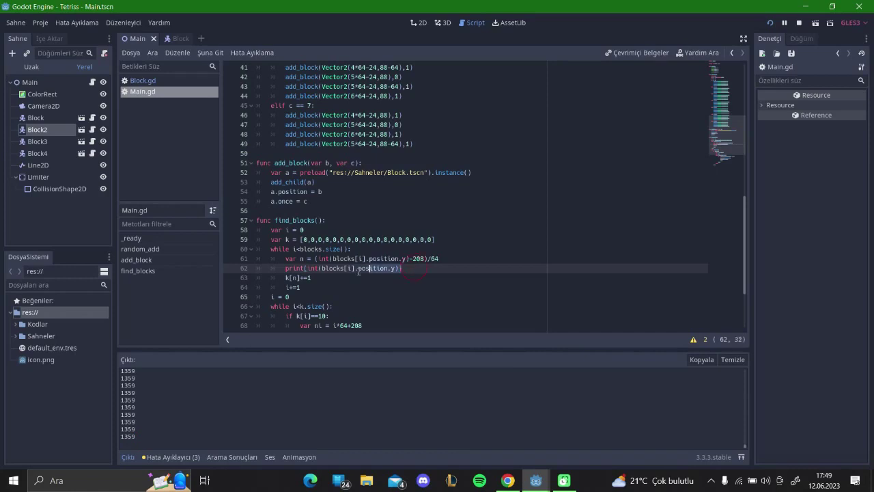
{"action": "key", "text": "BackSpace"}
{"action": "key", "text": "BackSpace"}
{"action": "key", "text": "BackSpace"}
{"action": "key", "text": "BackSpace"}
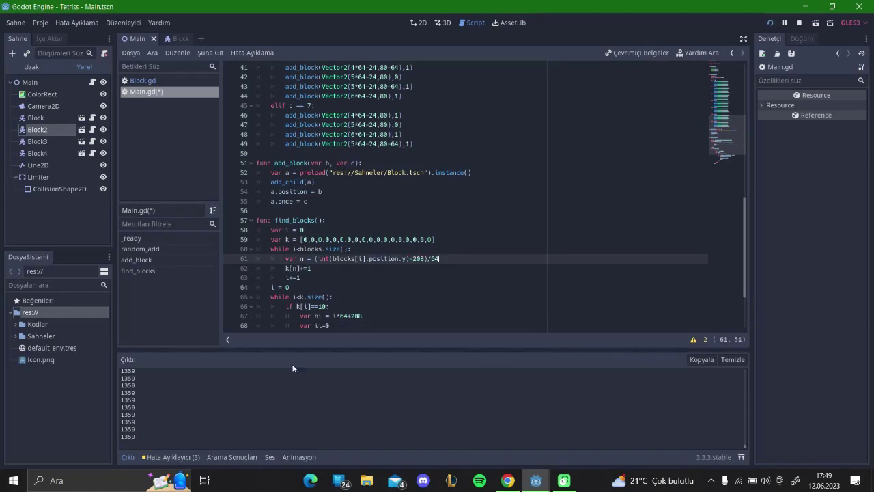
{"action": "left_click", "coordinate": [137, 478]}
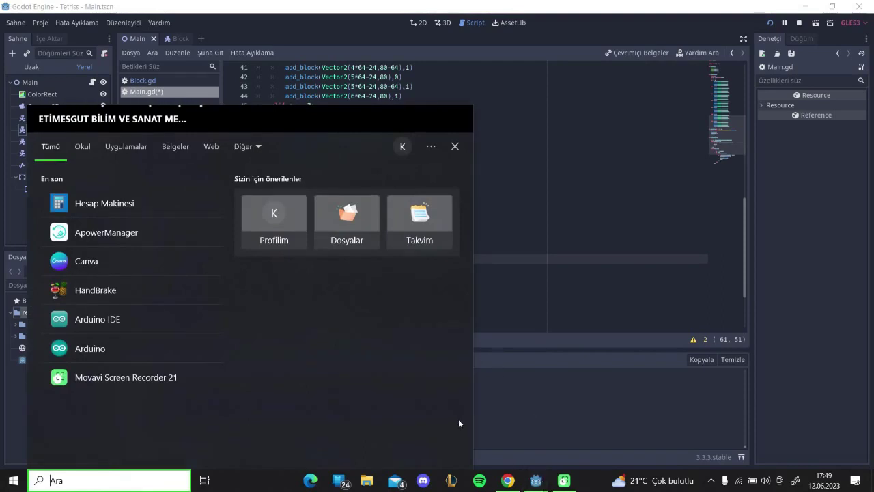
Launch Windows Calculator via 'hesap' and enter 1359
{"action": "type", "text": "hesap Makinesi"}
{"action": "key", "text": "Return"}
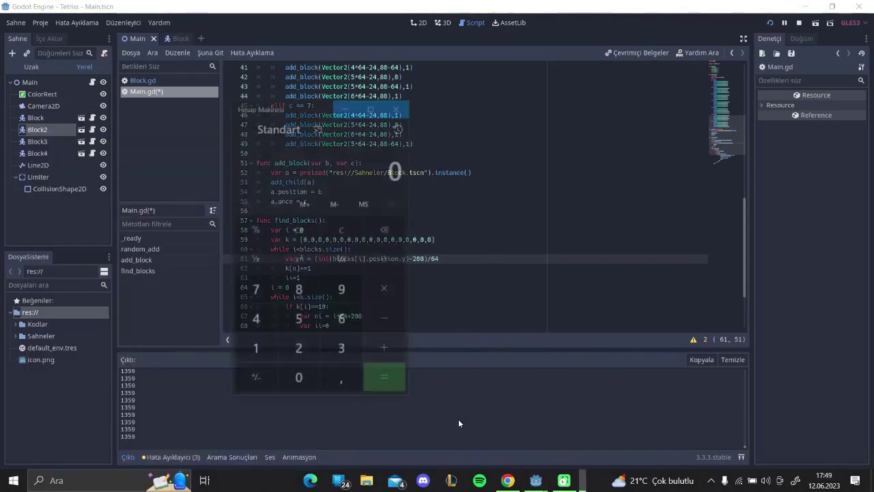
{"action": "left_click", "coordinate": [257, 351]}
{"action": "left_click", "coordinate": [343, 352]}
{"action": "left_click", "coordinate": [298, 320]}
{"action": "left_click", "coordinate": [350, 304]}
Subtract 1152 to get 207, close Calculator, and remove the 8 from line 61's 208
{"action": "left_click", "coordinate": [385, 320]}
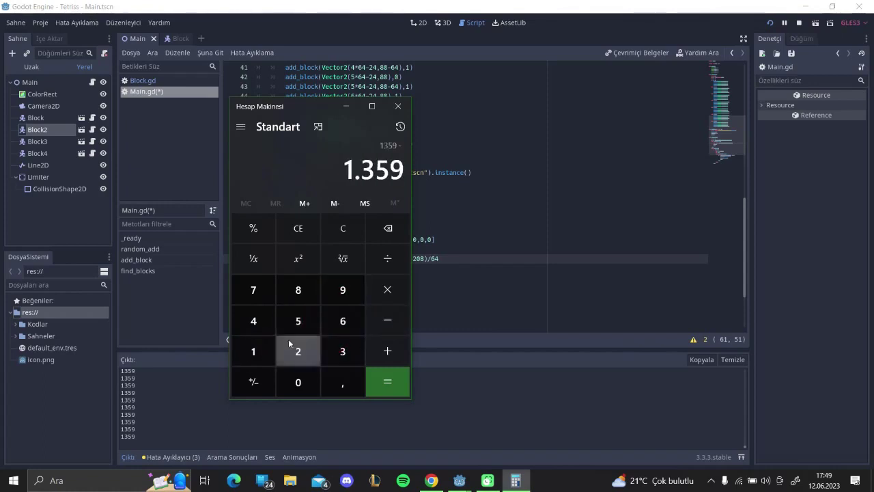
{"action": "double_click", "coordinate": [259, 343]}
{"action": "left_click", "coordinate": [294, 319]}
{"action": "left_click", "coordinate": [288, 350]}
{"action": "left_click", "coordinate": [384, 378]}
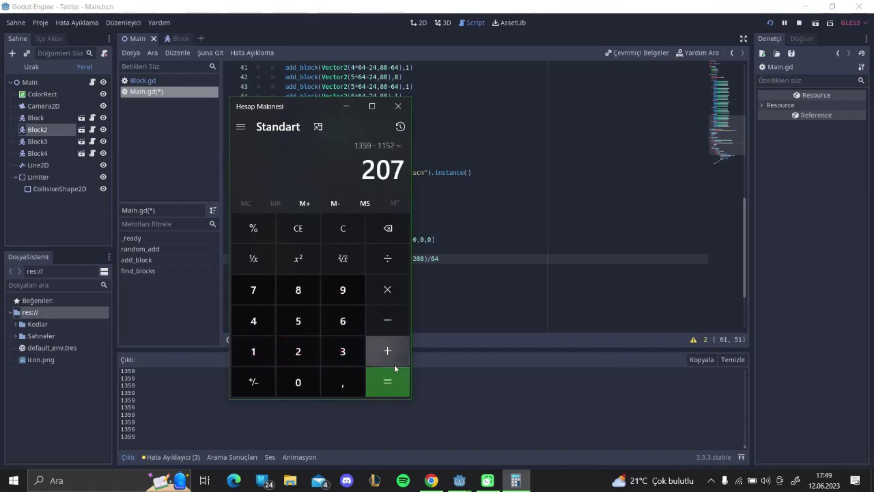
{"action": "left_click", "coordinate": [398, 106]}
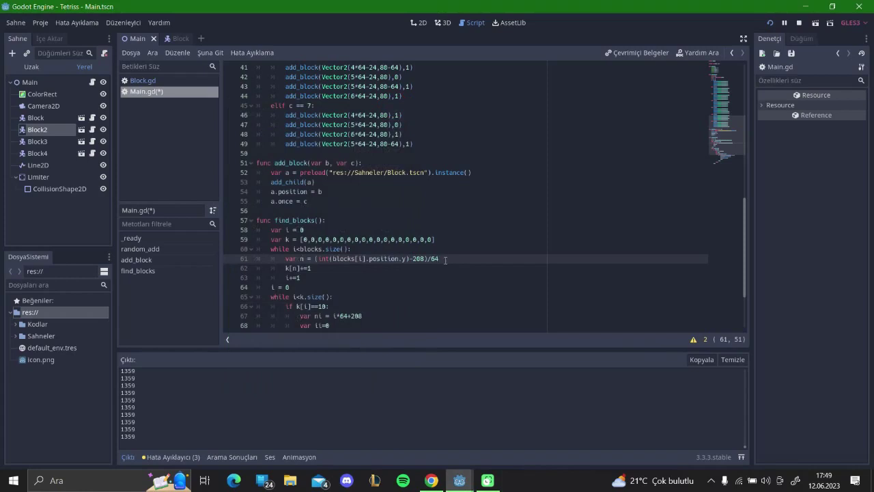
{"action": "left_click", "coordinate": [423, 259]}
{"action": "key", "text": "BackSpace"}
Finish line 61's offset as 207 and change line 62 to increment k[n-1]
{"action": "type", "text": "7"}
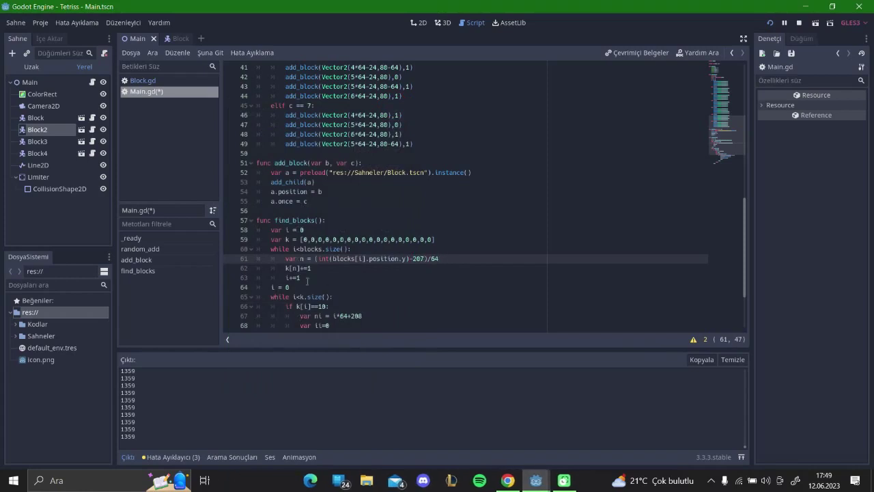
{"action": "left_click", "coordinate": [298, 268]}
{"action": "type", "text": "-1"}
{"action": "scroll", "coordinate": [375, 236], "scroll_direction": "down", "scroll_amount": 3}
{"action": "left_click", "coordinate": [372, 232]}
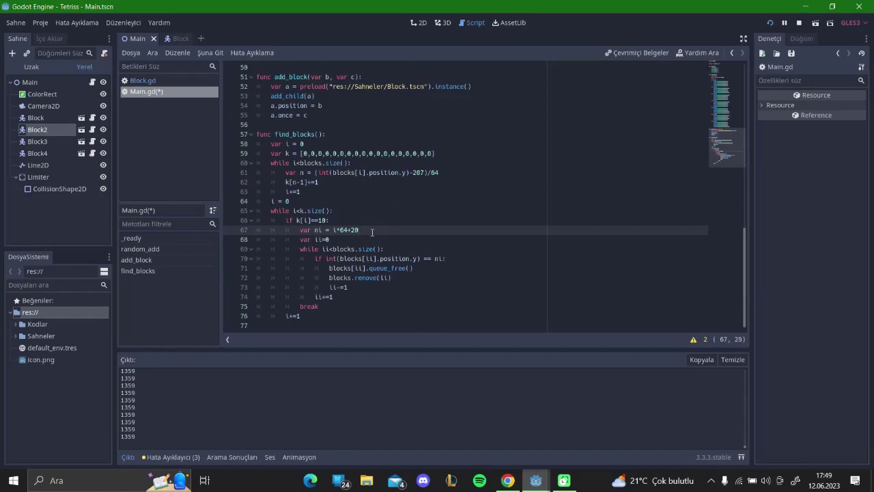
Test-run the game, moving and dropping a few blocks, then close it
{"action": "key", "text": "F5"}
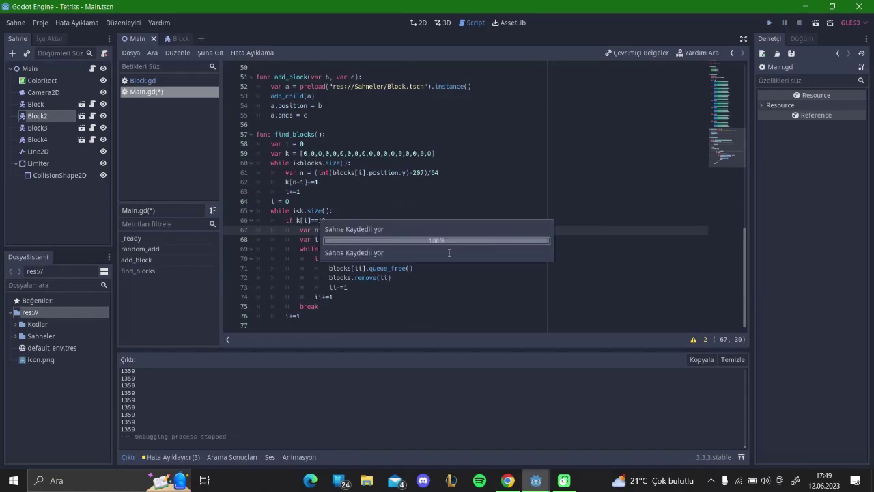
{"action": "left_click_drag", "start_coordinate": [492, 109], "coordinate": [482, 88]}
{"action": "key", "text": "Left"}
{"action": "key", "text": "Left"}
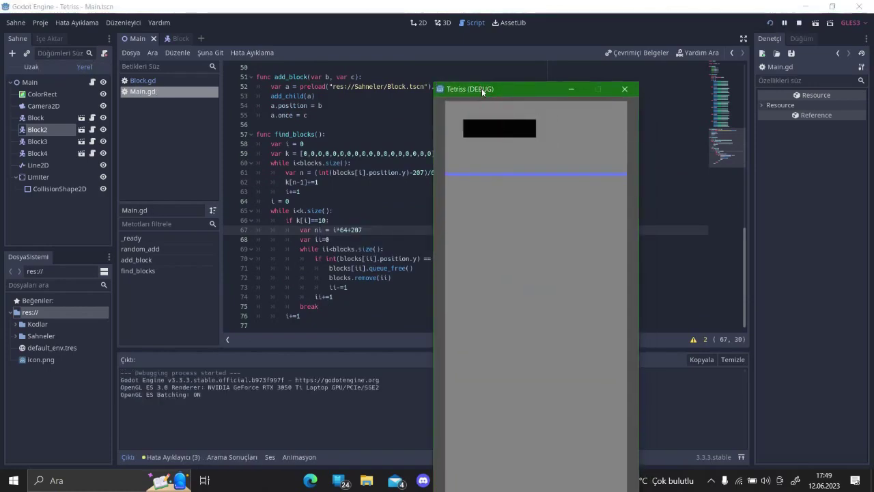
{"action": "key", "text": "Left"}
{"action": "key", "text": "Left"}
{"action": "key", "text": "Down"}
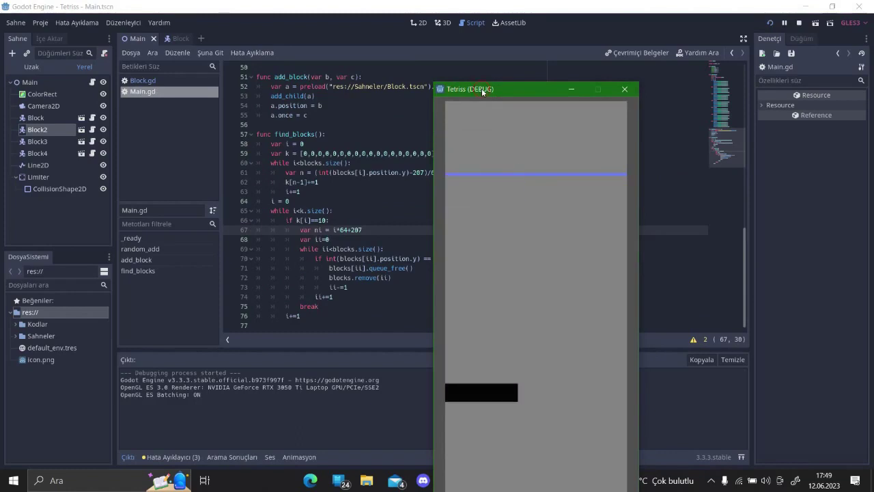
{"action": "left_click_drag", "start_coordinate": [482, 89], "coordinate": [492, 70]}
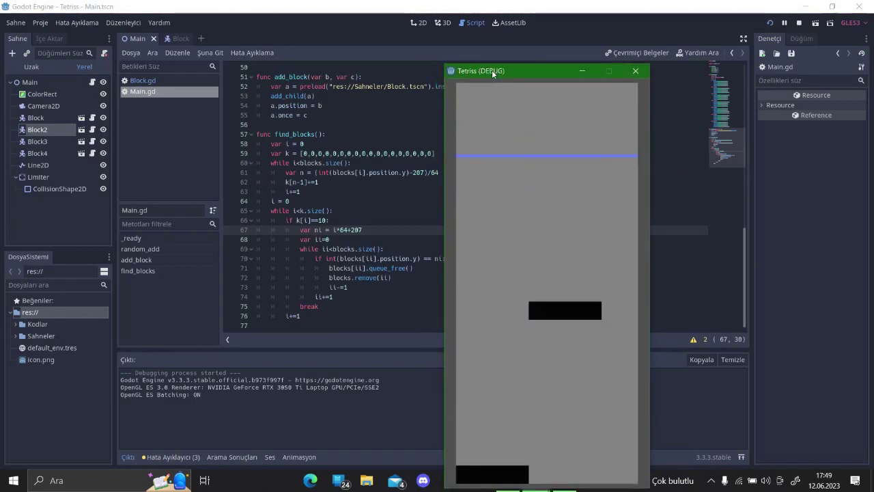
{"action": "key", "text": "Right"}
{"action": "key", "text": "Right"}
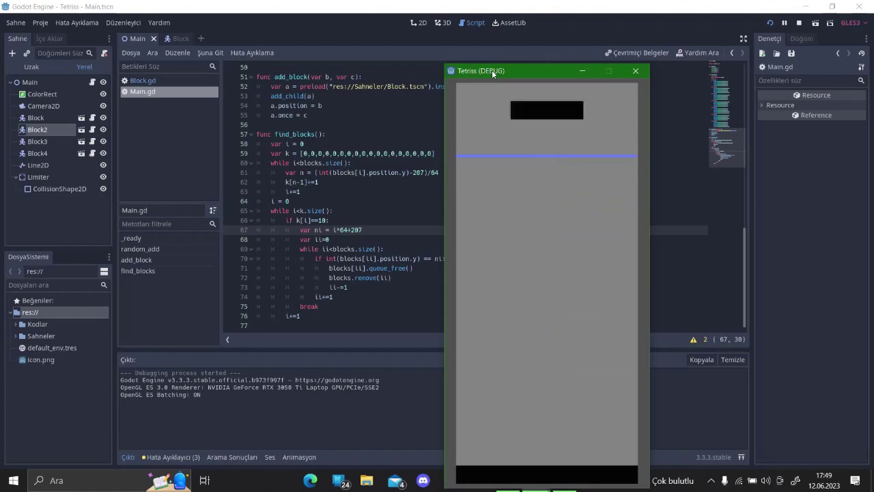
{"action": "left_click", "coordinate": [635, 71]}
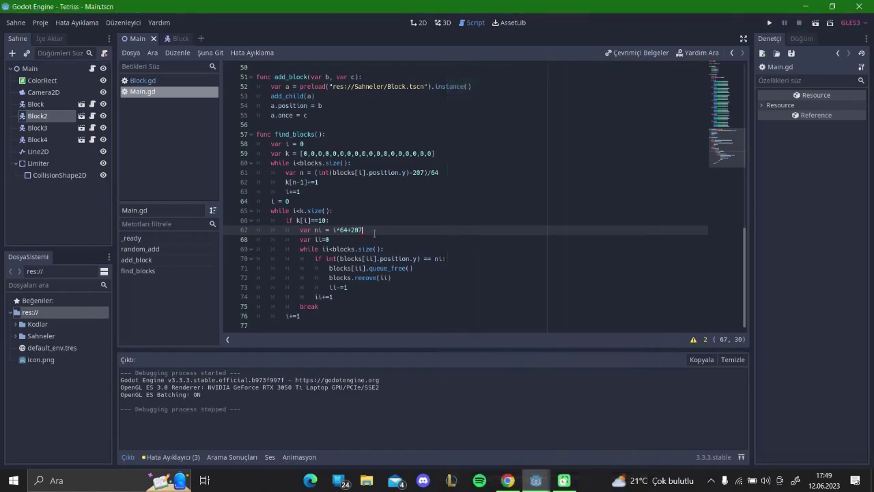
Add print(ni) below the ni assignment and run the game to check its values
{"action": "key", "text": "Return"}
{"action": "type", "text": "pri"}
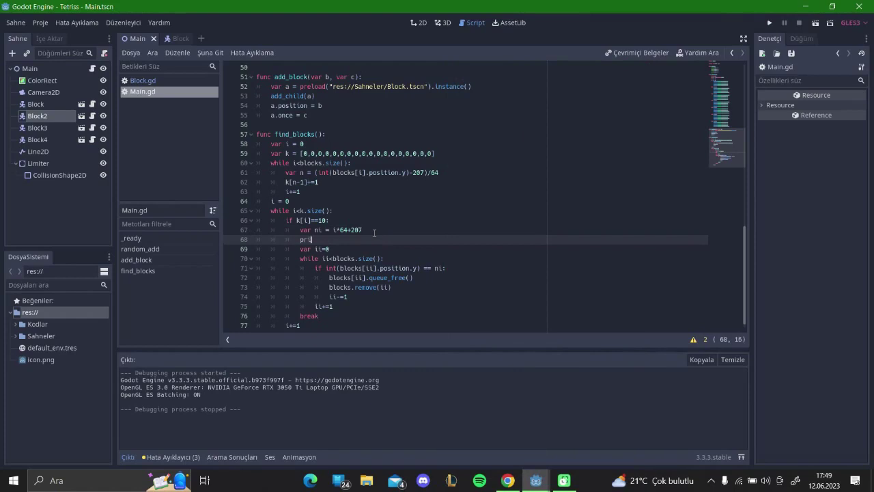
{"action": "type", "text": "n"}
{"action": "key", "text": "Return"}
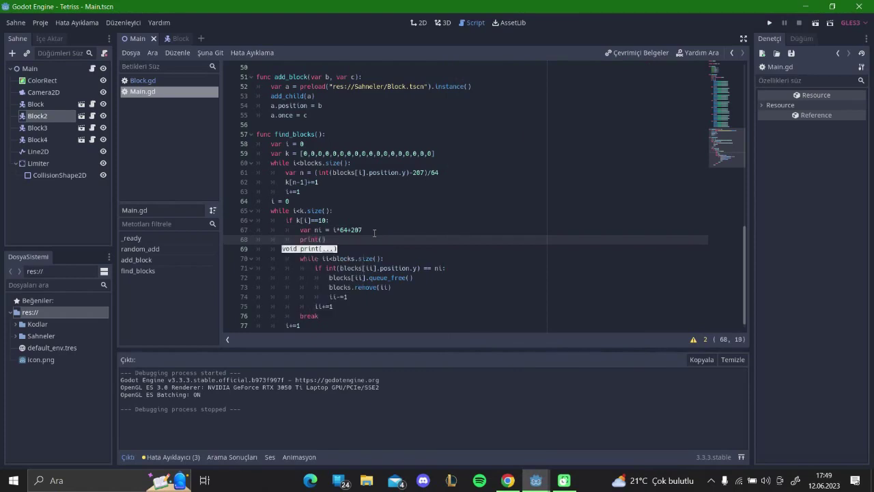
{"action": "type", "text": "ni"}
{"action": "key", "text": "F5"}
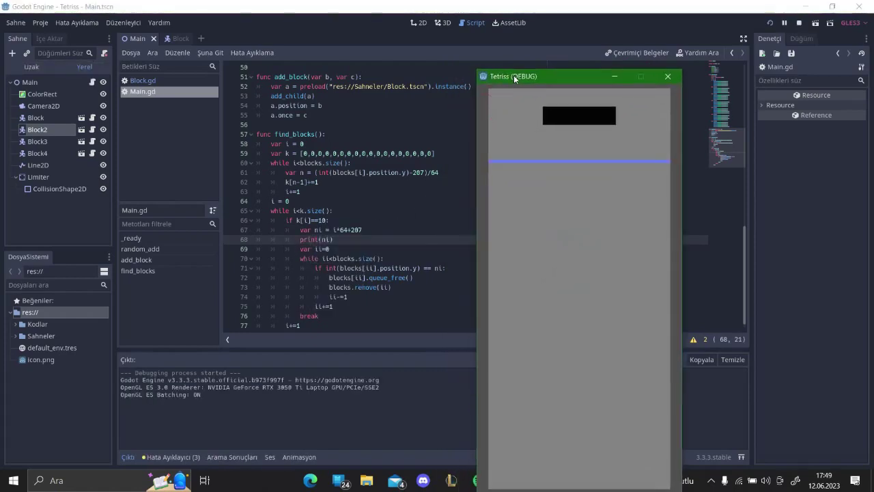
{"action": "key", "text": "Left"}
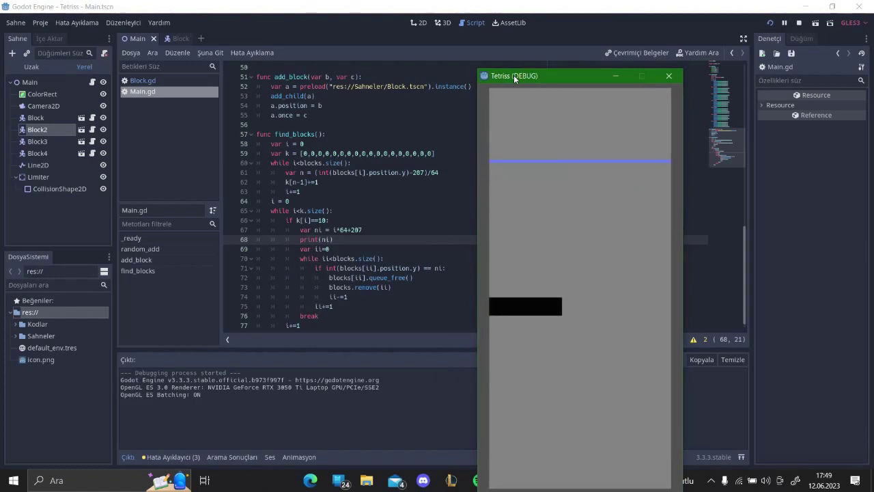
{"action": "left_click", "coordinate": [668, 76]}
Delete the print(ni) line and make line 67 compute ni with 207
{"action": "mouse_move", "coordinate": [330, 249]}
{"action": "left_mouse_down"}
{"action": "mouse_move", "coordinate": [308, 240]}
{"action": "mouse_move", "coordinate": [252, 243]}
{"action": "left_mouse_up"}
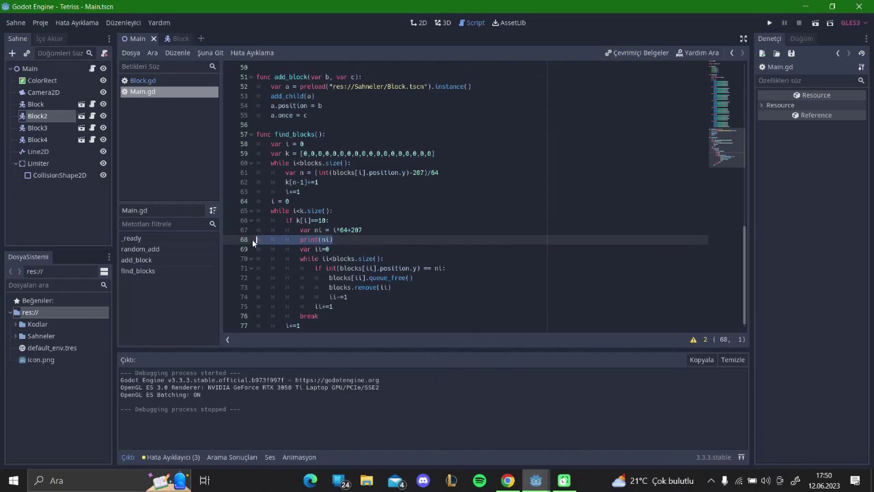
{"action": "key", "text": "BackSpace"}
{"action": "key", "text": "BackSpace"}
{"action": "key", "text": "BackSpace"}
{"action": "type", "text": "7"}
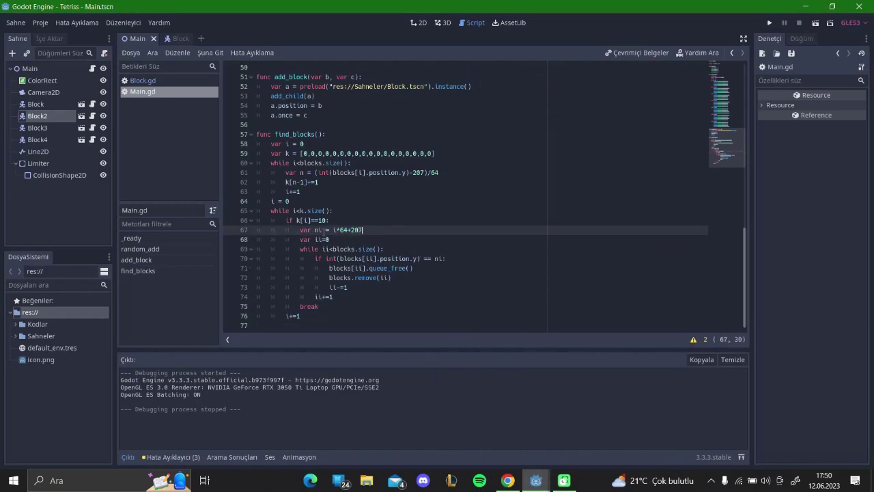
{"action": "key", "text": "shift+Home"}
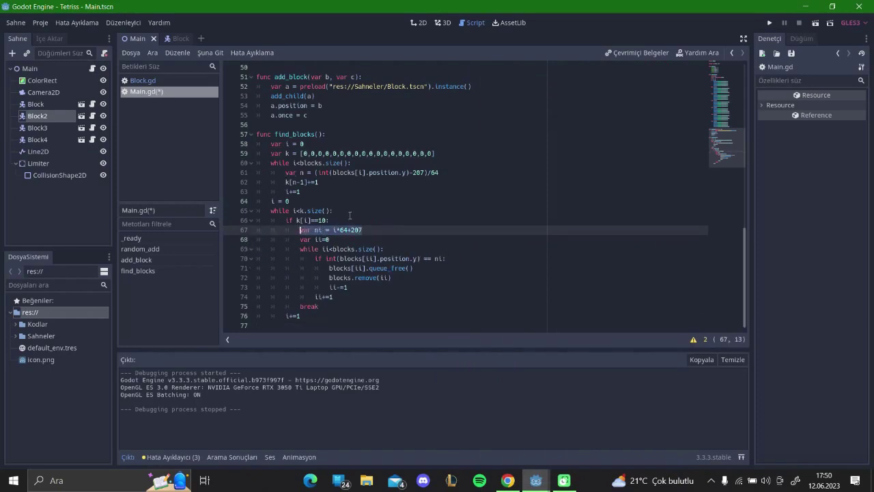
{"action": "left_click", "coordinate": [349, 214]}
Revert line 62 to k[n] and run the game, which halts with 'Invalid get index 18'
{"action": "left_click", "coordinate": [306, 183]}
{"action": "key", "text": "BackSpace"}
{"action": "key", "text": "BackSpace"}
{"action": "key", "text": "F5"}
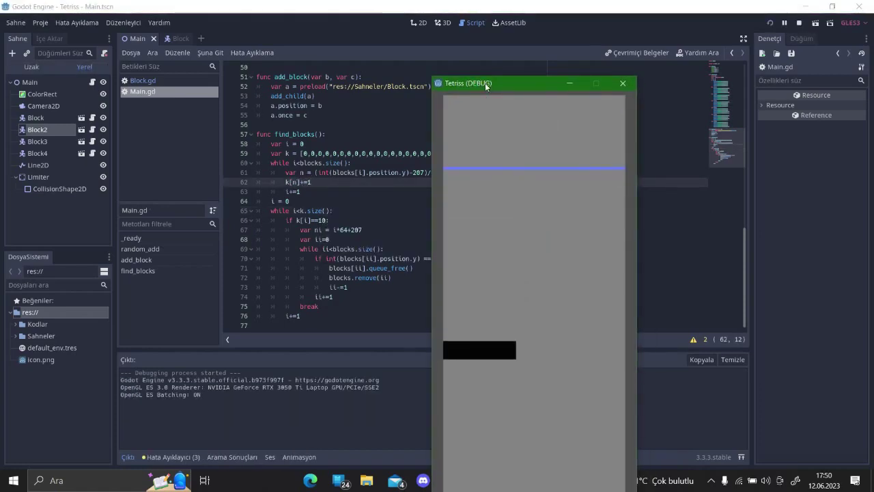
{"action": "scroll", "coordinate": [387, 235], "scroll_direction": "down", "scroll_amount": 1}
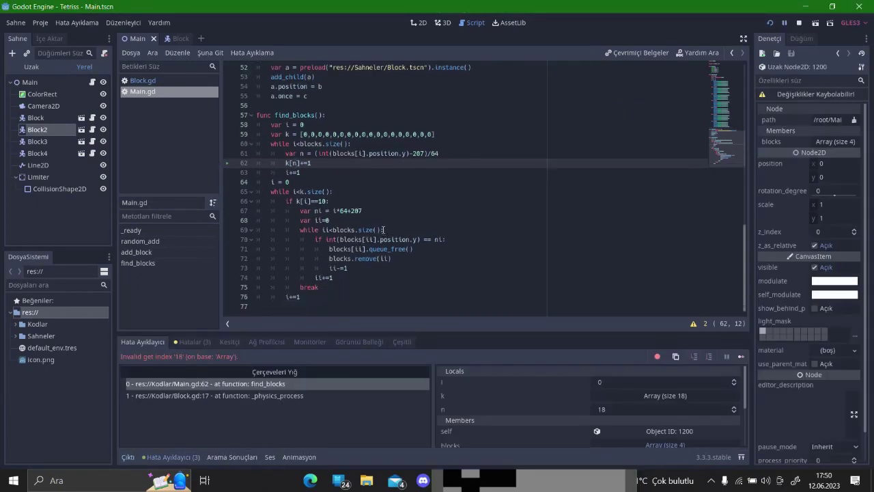
Restore k[n-1] on line 62 and review the row-counting while loop
{"action": "type", "text": "-1"}
{"action": "left_click", "coordinate": [480, 220]}
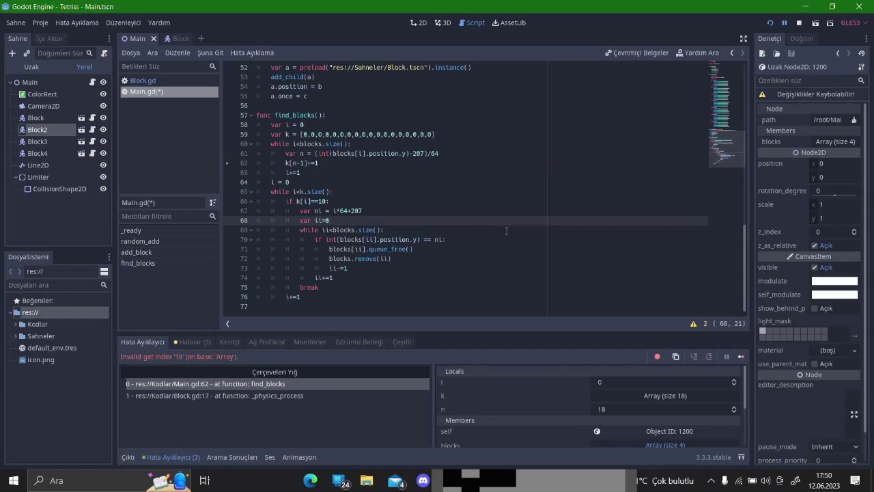
{"action": "left_click", "coordinate": [379, 203]}
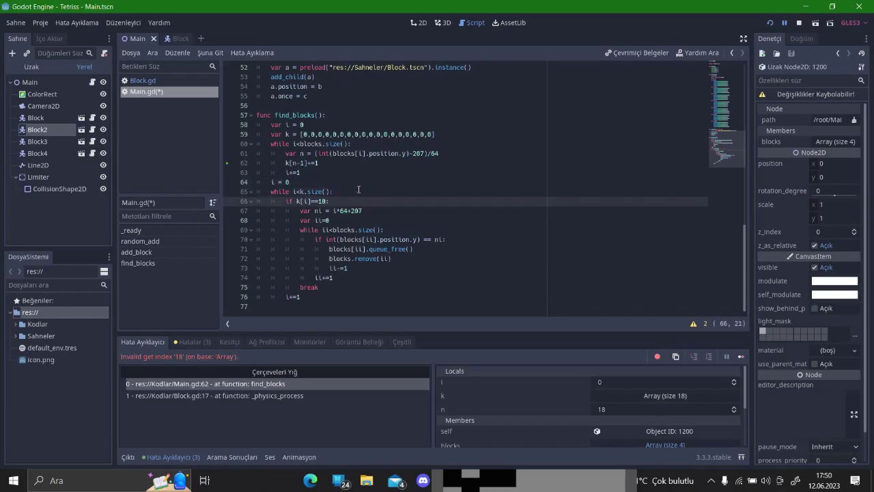
{"action": "left_click", "coordinate": [359, 191]}
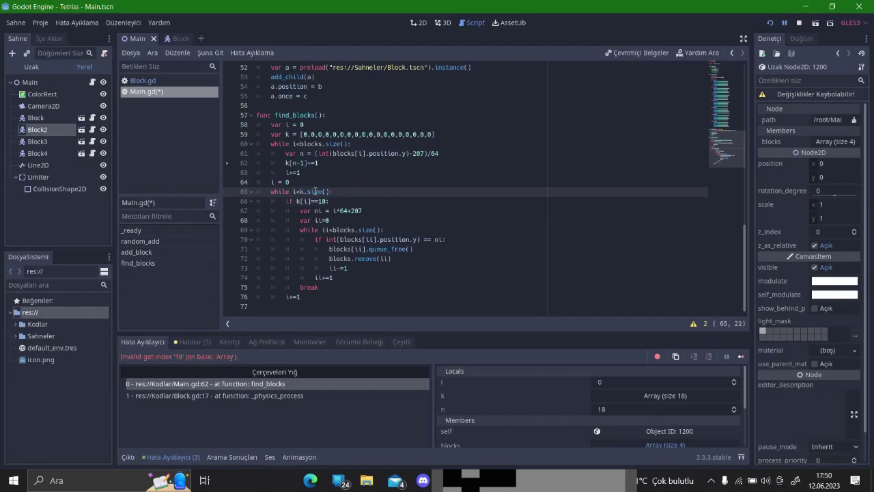
Retype the break on line 75 inside the loop and tidy line 62 to k[n-1]+=1
{"action": "left_click_drag", "start_coordinate": [317, 287], "coordinate": [294, 288]}
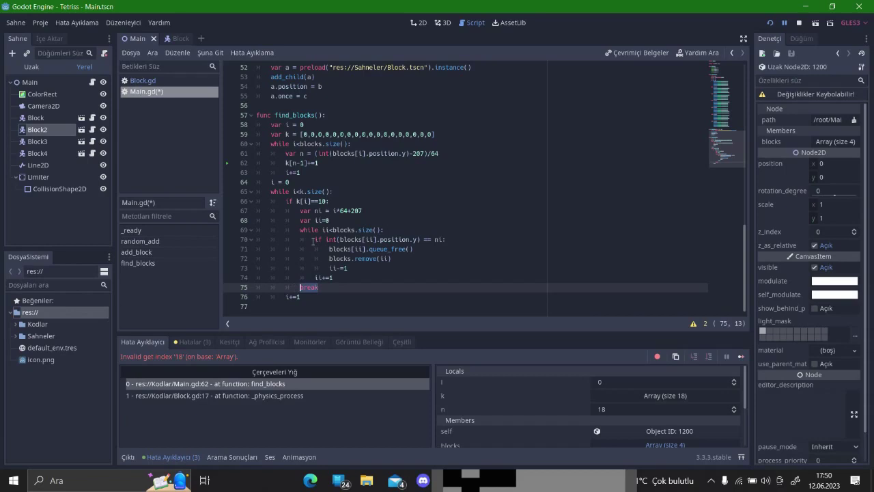
{"action": "key", "text": "BackSpace"}
{"action": "key", "text": "BackSpace"}
{"action": "key", "text": "Tab"}
{"action": "key", "text": "Tab"}
{"action": "key", "text": "Tab"}
{"action": "type", "text": "break"}
{"action": "left_click", "coordinate": [341, 161]}
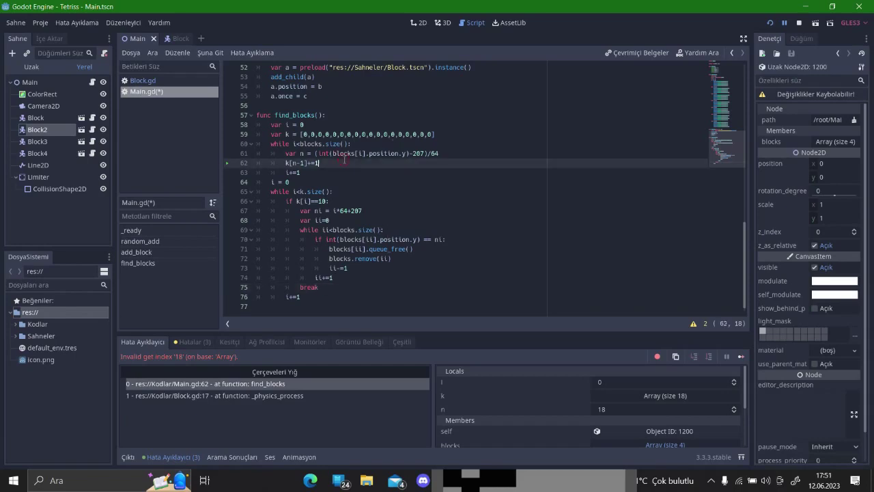
{"action": "key", "text": "Return"}
{"action": "key", "text": "BackSpace"}
{"action": "key", "text": "BackSpace"}
{"action": "type", "text": "1"}
{"action": "left_click", "coordinate": [302, 183]}
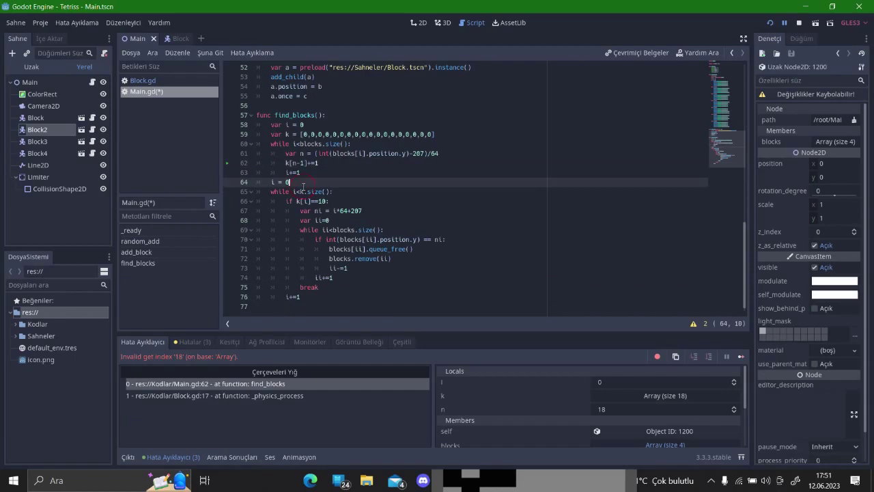
Add print(k) after i = 0 and run the game, printing row counts ending in 10
{"action": "key", "text": "Return"}
{"action": "type", "text": "print"}
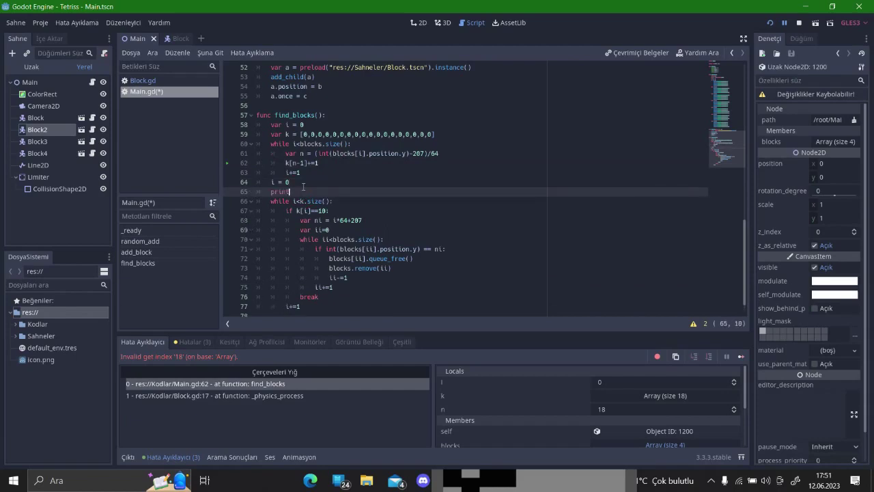
{"action": "type", "text": "(k"}
{"action": "key", "text": "F5"}
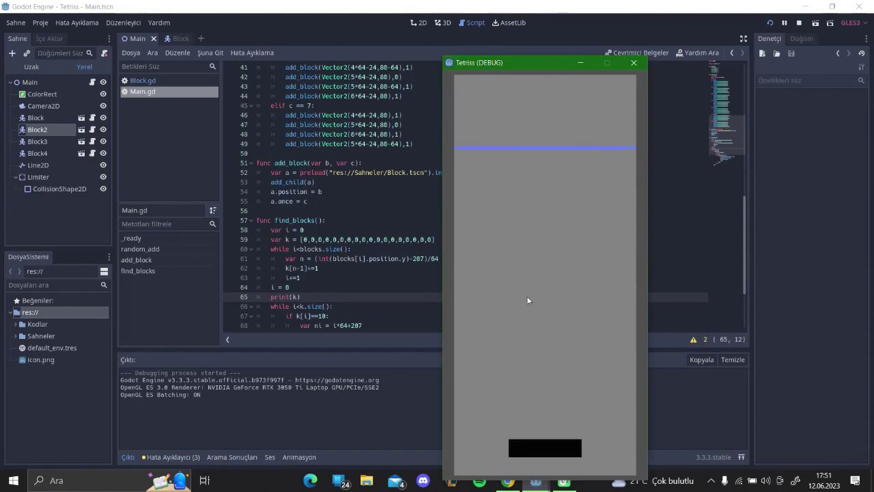
{"action": "key", "text": "Left"}
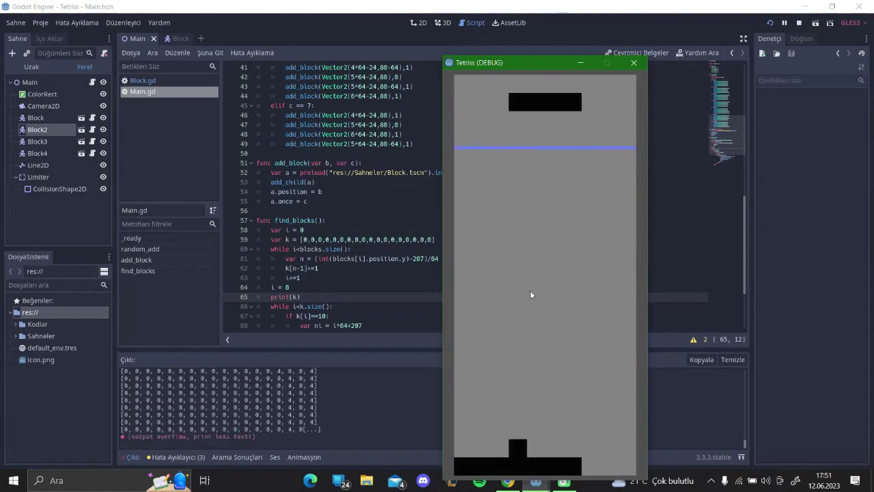
{"action": "key", "text": "Right"}
{"action": "key", "text": "Right"}
{"action": "key", "text": "Right"}
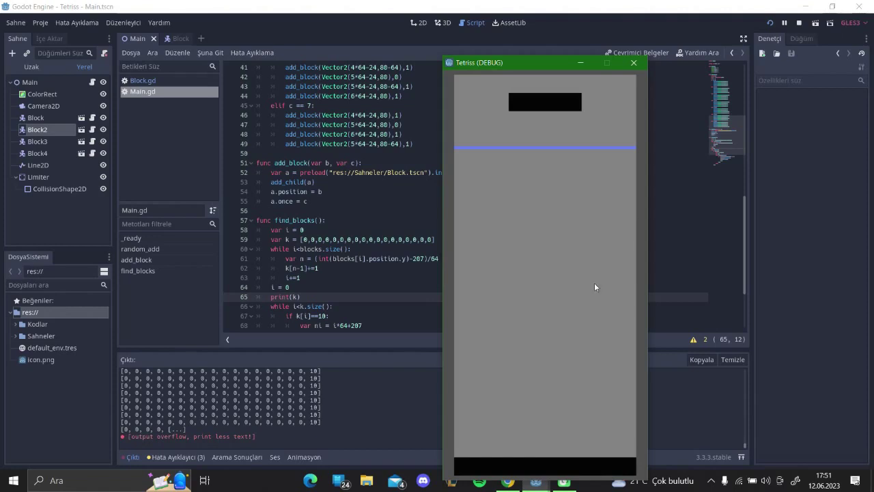
{"action": "left_click", "coordinate": [633, 63]}
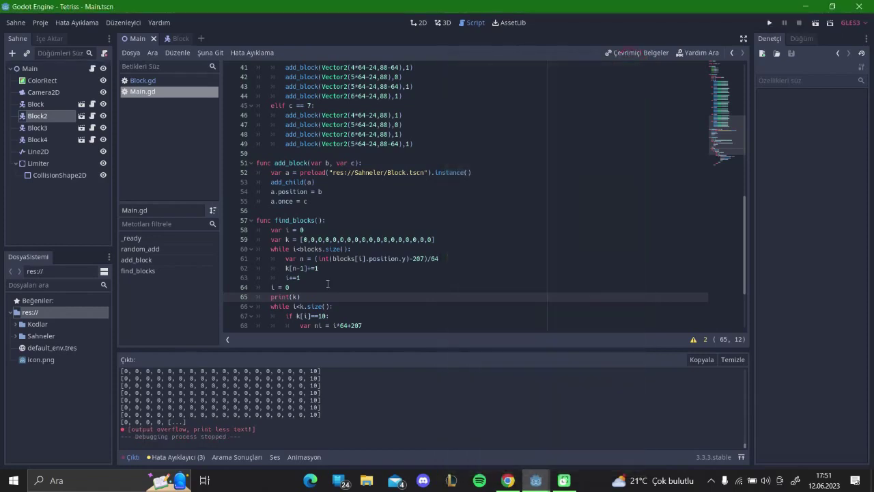
Delete the print(k) line from find_blocks
{"action": "left_click_drag", "start_coordinate": [301, 297], "coordinate": [270, 298]}
{"action": "key", "text": "BackSpace"}
{"action": "key", "text": "BackSpace"}
{"action": "key", "text": "BackSpace"}
{"action": "scroll", "coordinate": [404, 248], "scroll_direction": "down", "scroll_amount": 1}
{"action": "scroll", "coordinate": [405, 249], "scroll_direction": "down", "scroll_amount": 2}
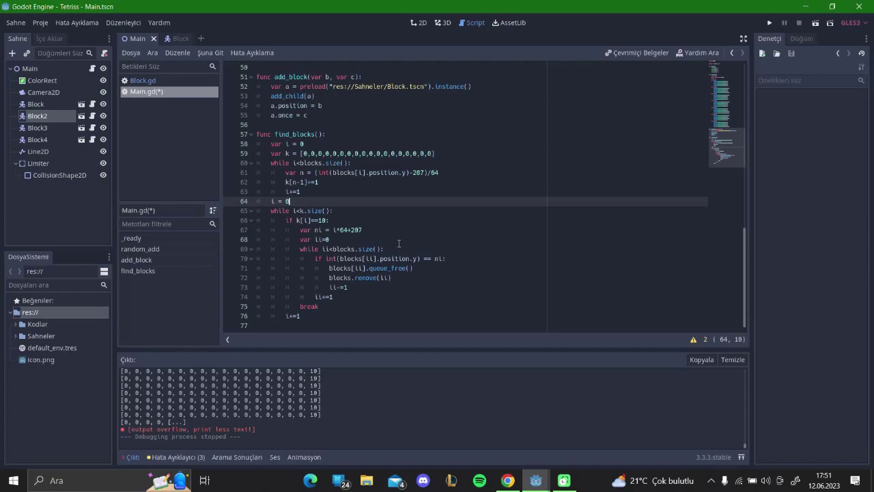
Change line 67 to var ni = (i+1)*64+207, then save and run the game with F5
{"action": "left_click", "coordinate": [337, 230]}
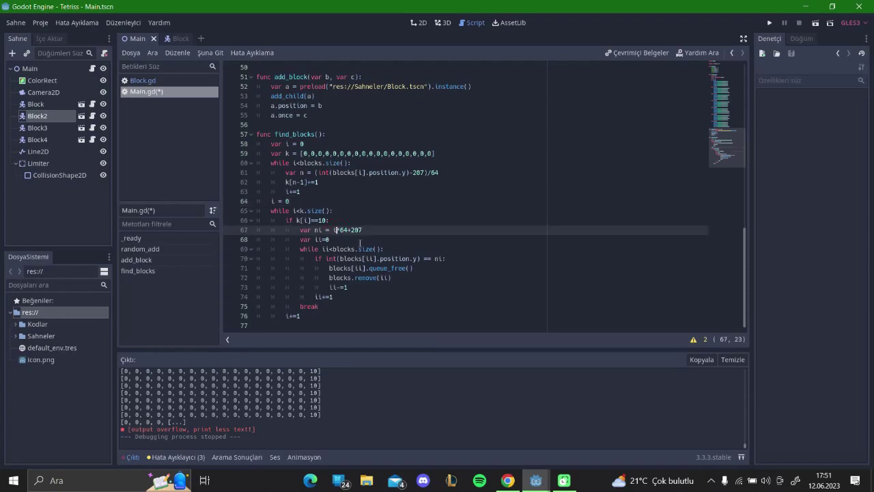
{"action": "left_click", "coordinate": [313, 194]}
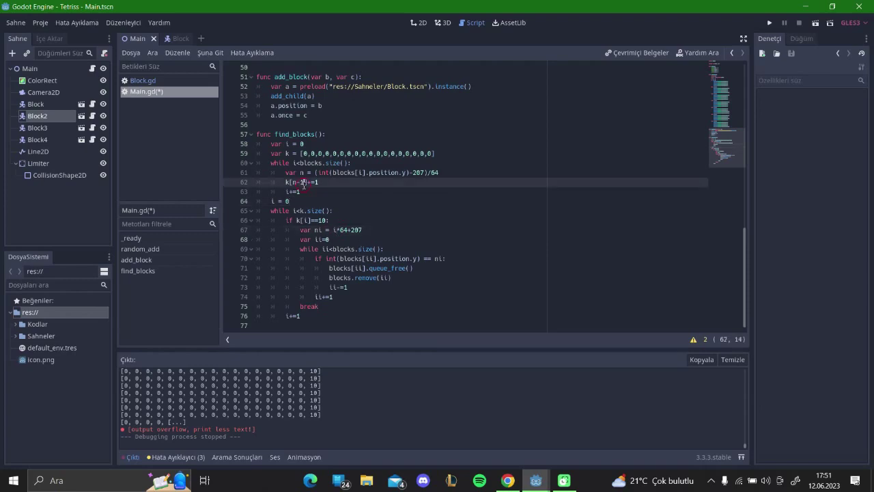
{"action": "left_click", "coordinate": [336, 231]}
{"action": "type", "text": "+1 "}
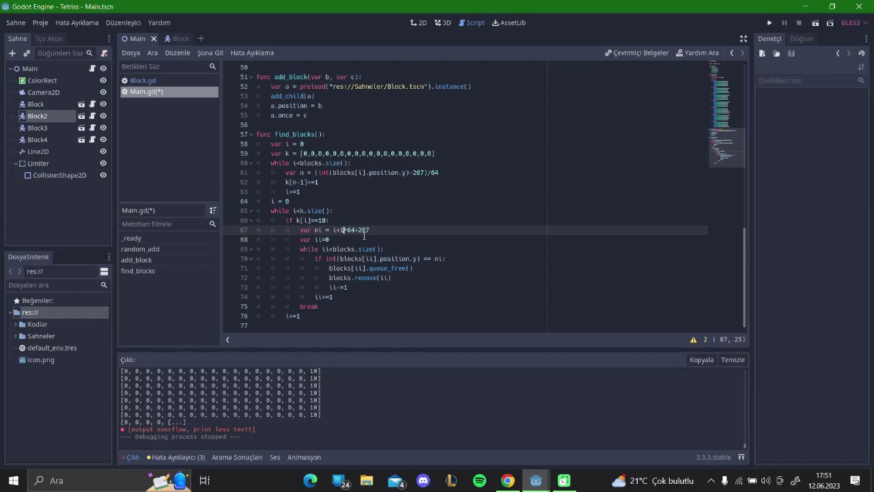
{"action": "type", "text": "("}
{"action": "left_click", "coordinate": [307, 182]}
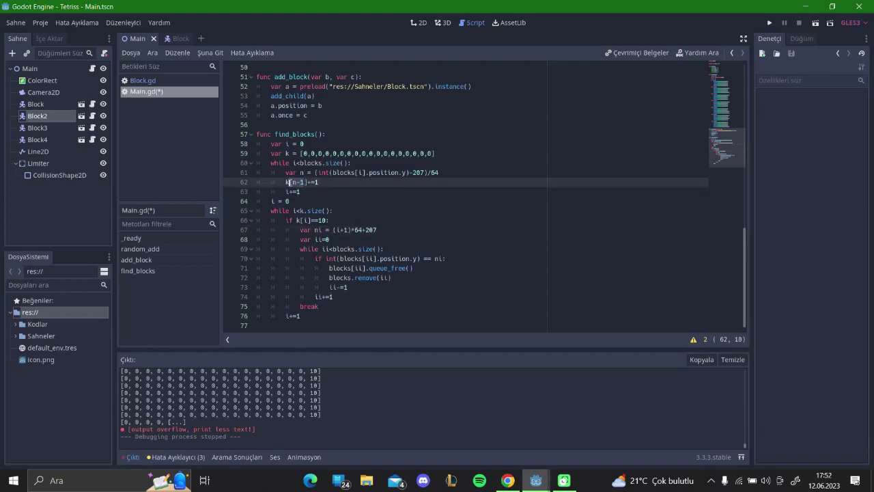
{"action": "left_click", "coordinate": [305, 154]}
{"action": "left_click", "coordinate": [339, 230]}
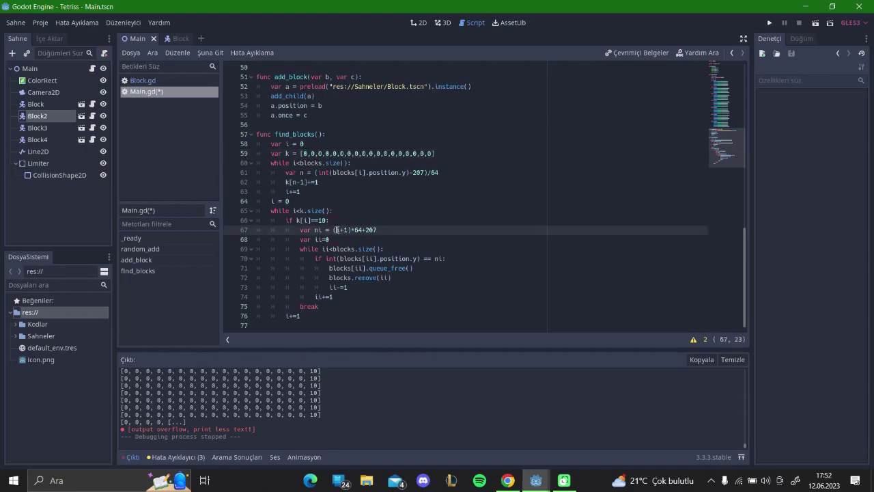
{"action": "key", "text": "F5"}
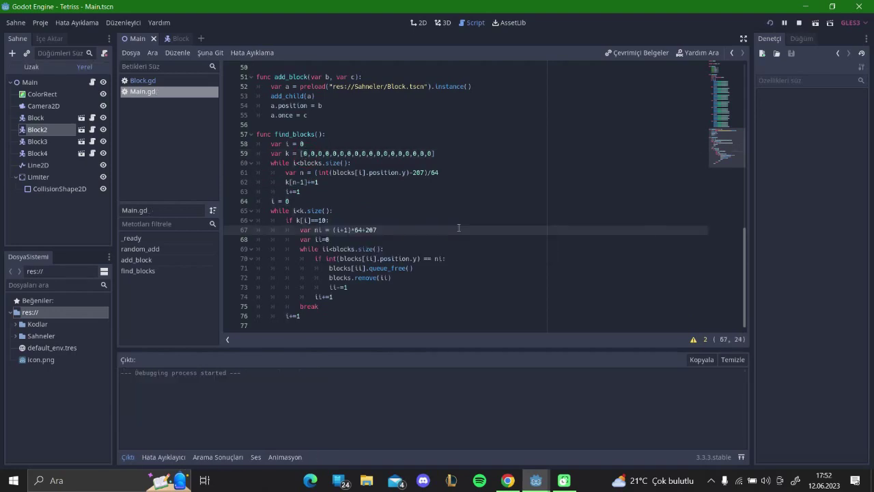
Steer the first falling pieces left and right to stack them at the bottom
{"action": "key", "text": "Left"}
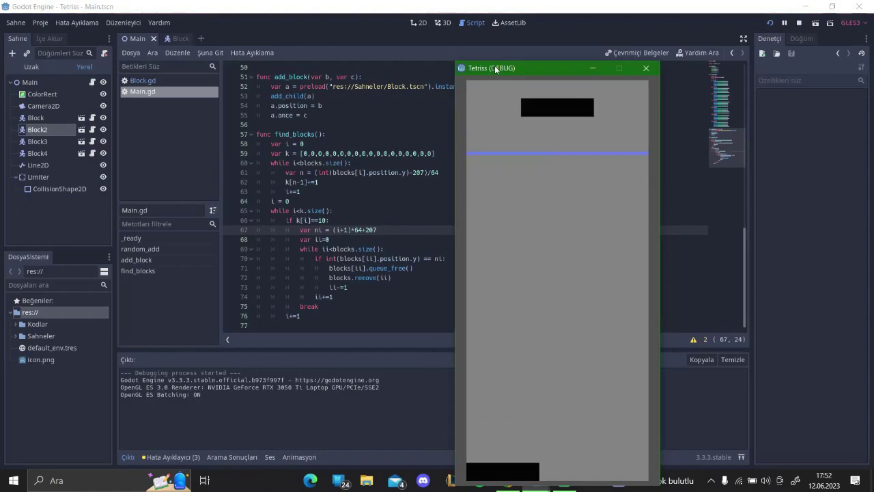
{"action": "key", "text": "Right"}
{"action": "key", "text": "Right"}
{"action": "key", "text": "Right"}
{"action": "key", "text": "Right"}
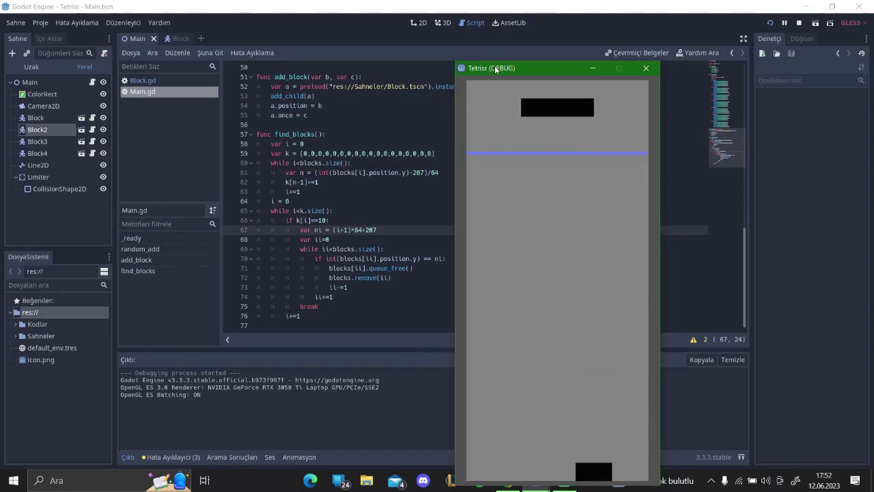
{"action": "key", "text": "Left"}
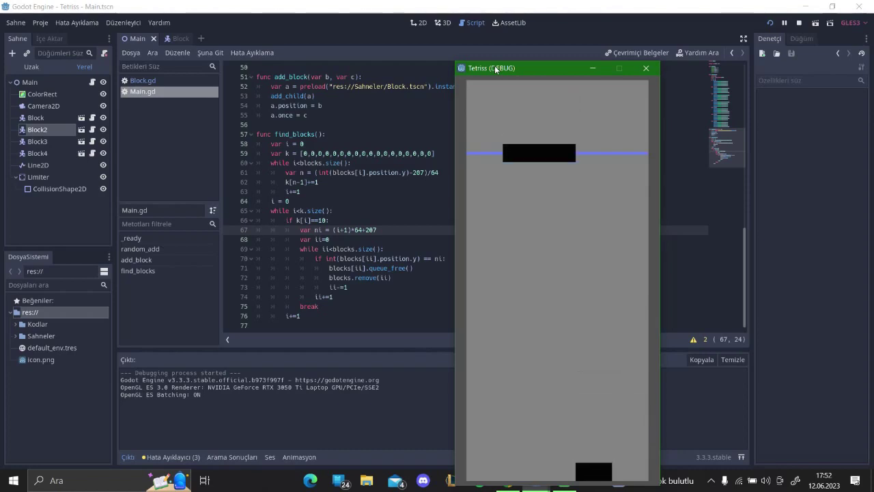
{"action": "key", "text": "Left"}
{"action": "key", "text": "Left"}
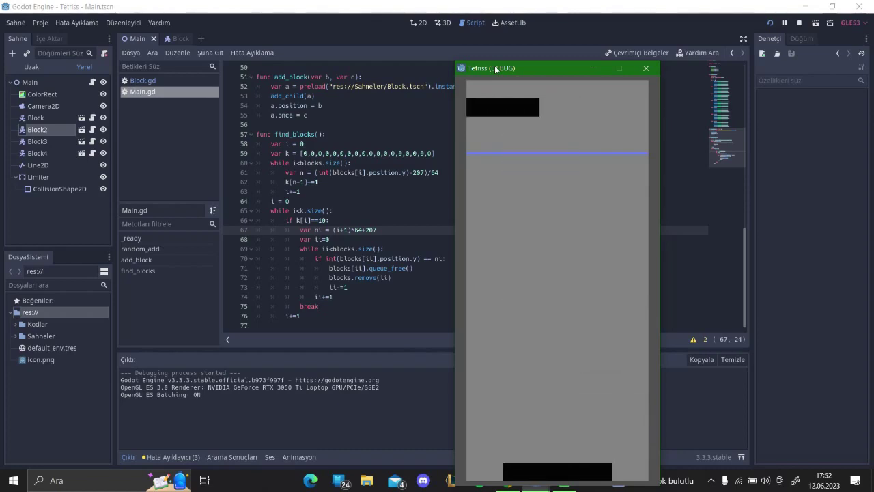
{"action": "key", "text": "Right"}
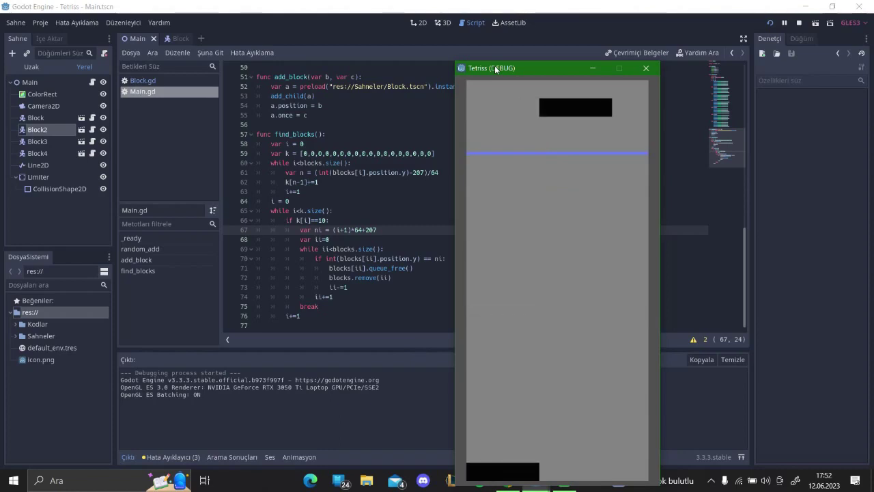
{"action": "key", "text": "Right"}
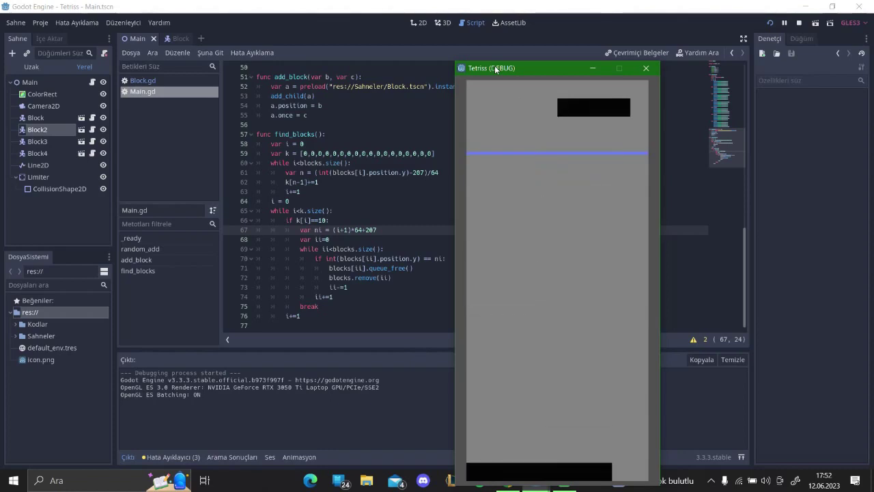
{"action": "key", "text": "Right"}
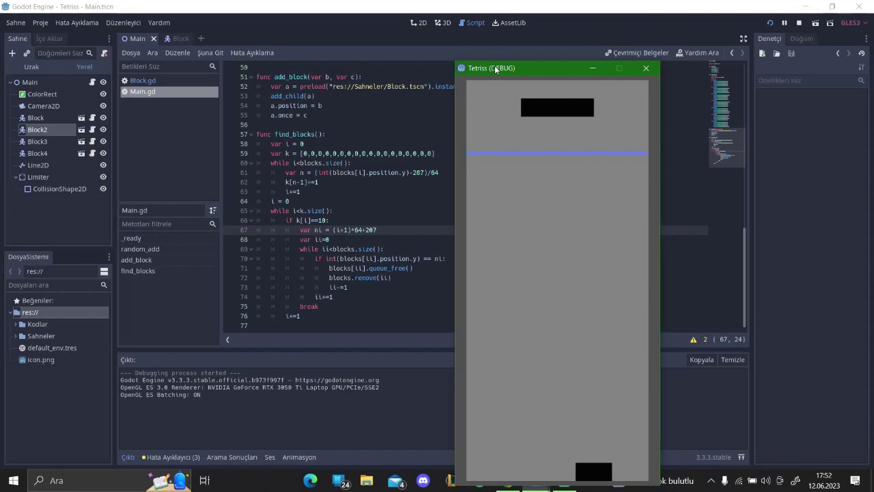
{"action": "key", "text": "Right"}
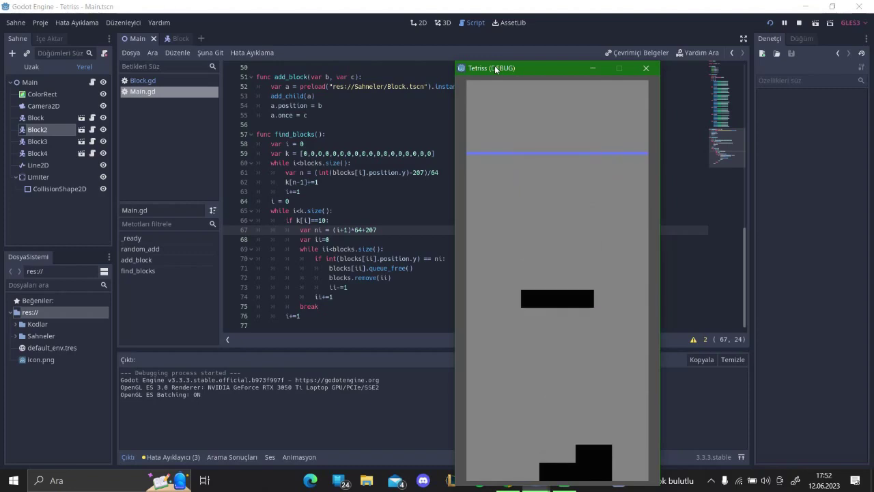
Push more pieces to the walls to fill and clear the bottom row, then close Tetriss
{"action": "key", "text": "Left"}
{"action": "key", "text": "Left"}
{"action": "key", "text": "Left"}
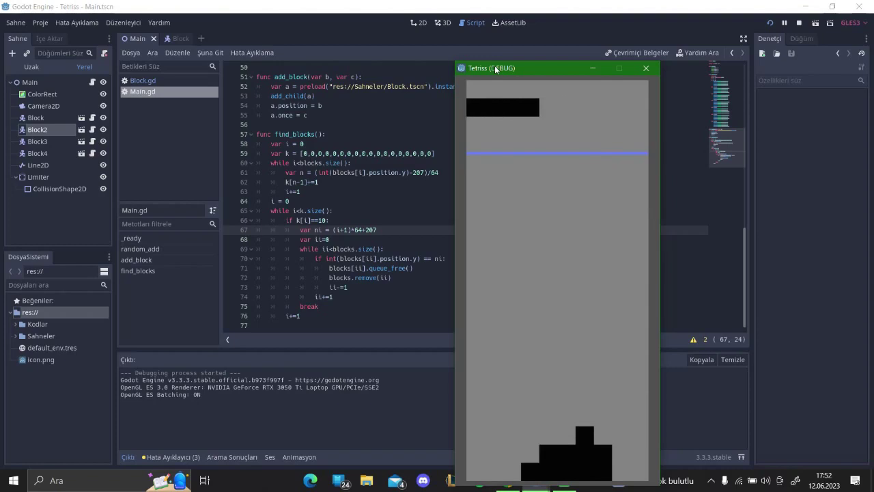
{"action": "key", "text": "Right"}
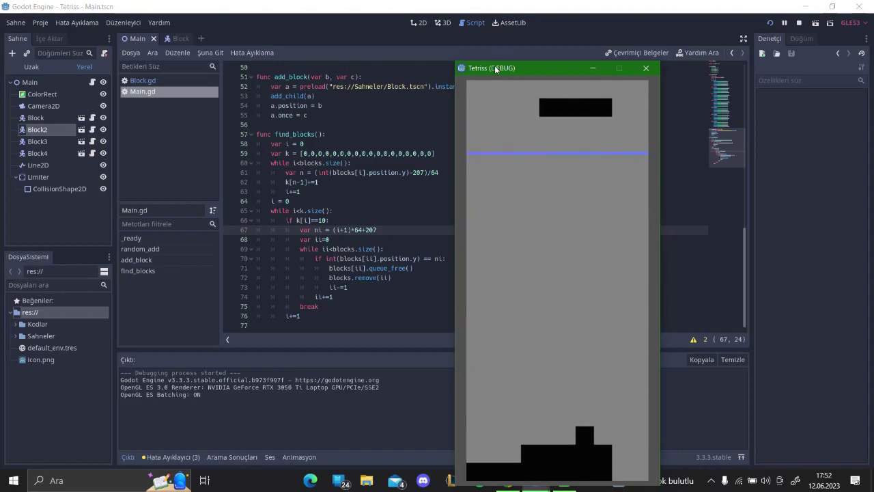
{"action": "key", "text": "Right"}
{"action": "key", "text": "Right"}
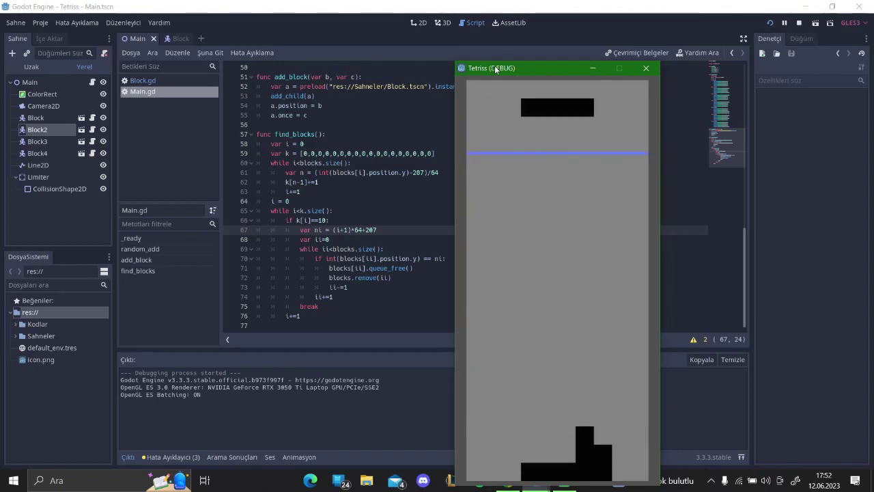
{"action": "key", "text": "Left"}
{"action": "key", "text": "Left"}
{"action": "key", "text": "Left"}
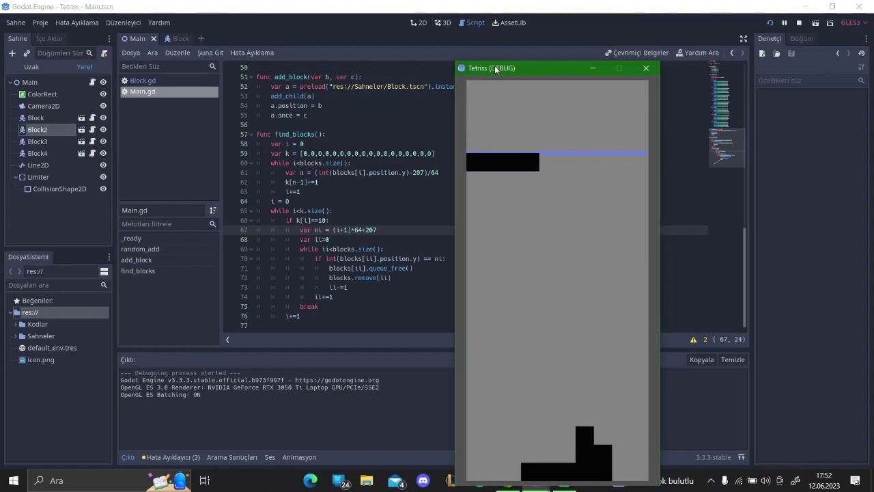
{"action": "key", "text": "Right"}
{"action": "key", "text": "Right"}
{"action": "key", "text": "Right"}
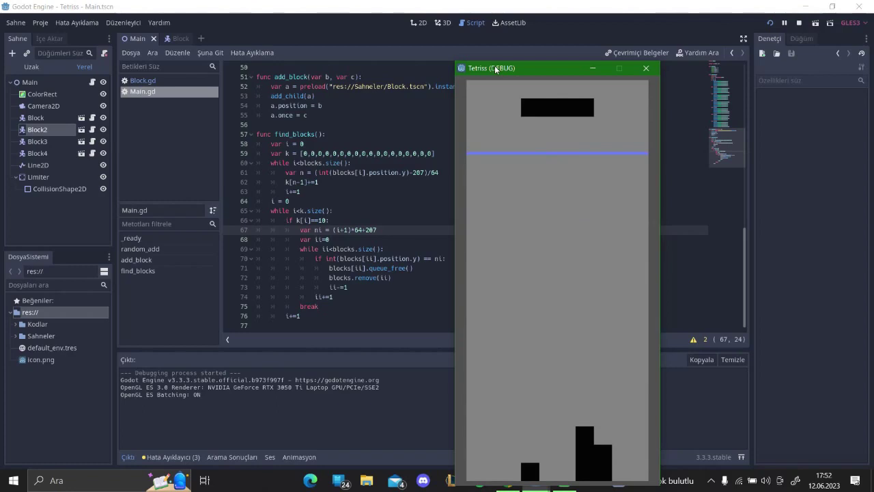
{"action": "key", "text": "Left"}
{"action": "key", "text": "Left"}
{"action": "key", "text": "Left"}
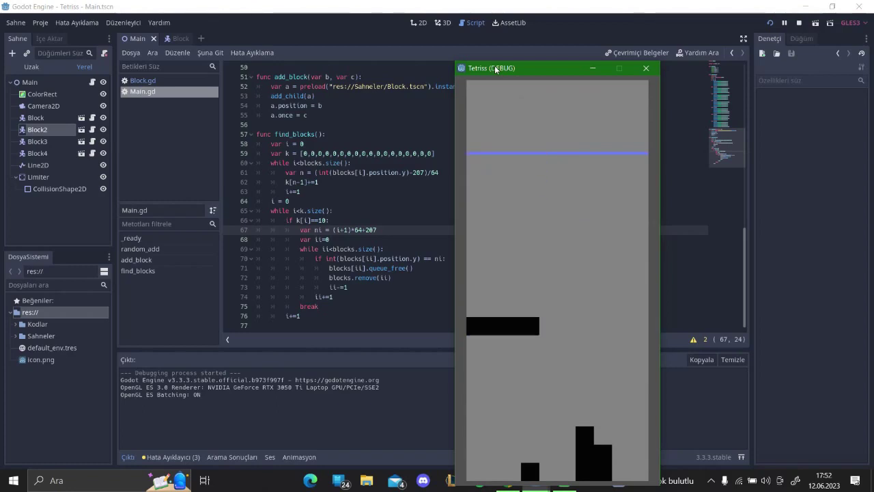
{"action": "key", "text": "Right"}
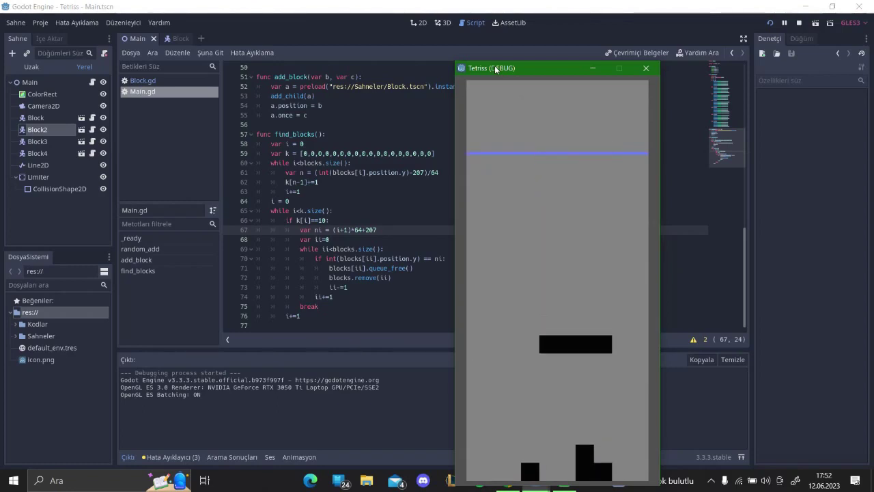
{"action": "left_click", "coordinate": [647, 67]}
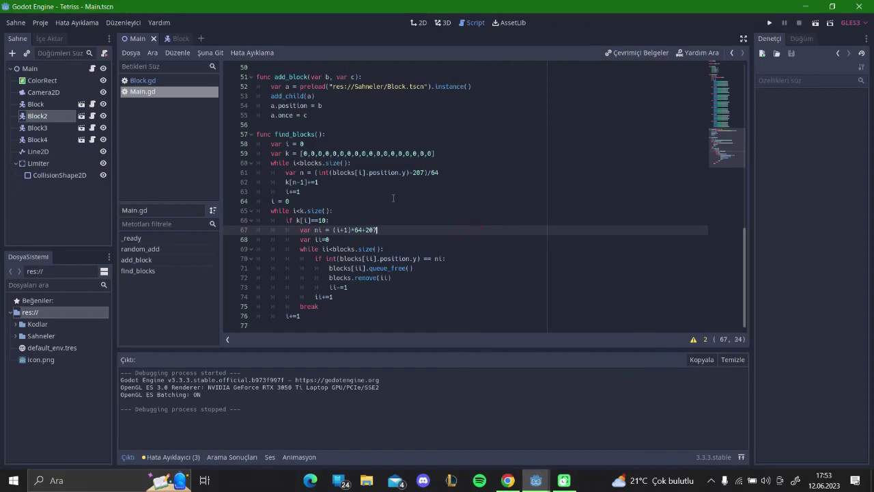
Add a 'get_paused = true' line at the top of find_blocks
{"action": "left_click", "coordinate": [337, 135]}
{"action": "key", "text": "Return"}
{"action": "type", "text": "get"}
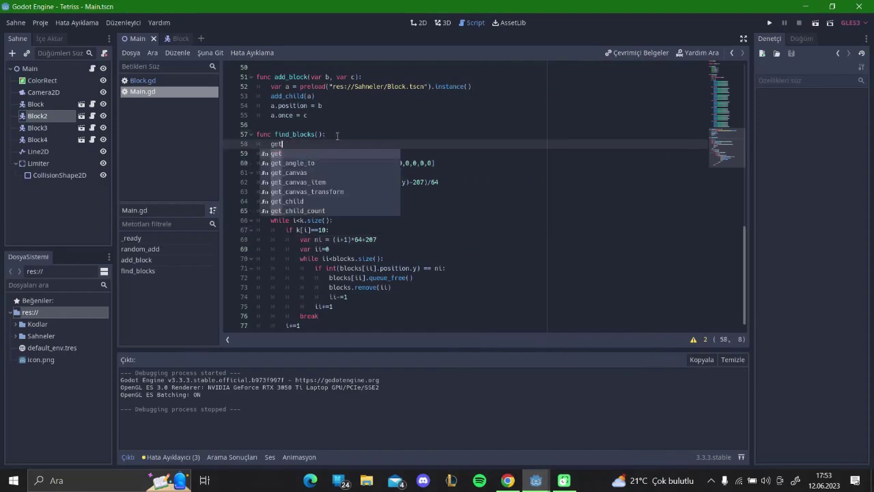
{"action": "type", "text": " paused"}
{"action": "type", "text": "true"}
Append get_tree().paused = false to find_blocks and run, which reports a get_paused parser error
{"action": "left_click", "coordinate": [334, 325]}
{"action": "key", "text": "Return"}
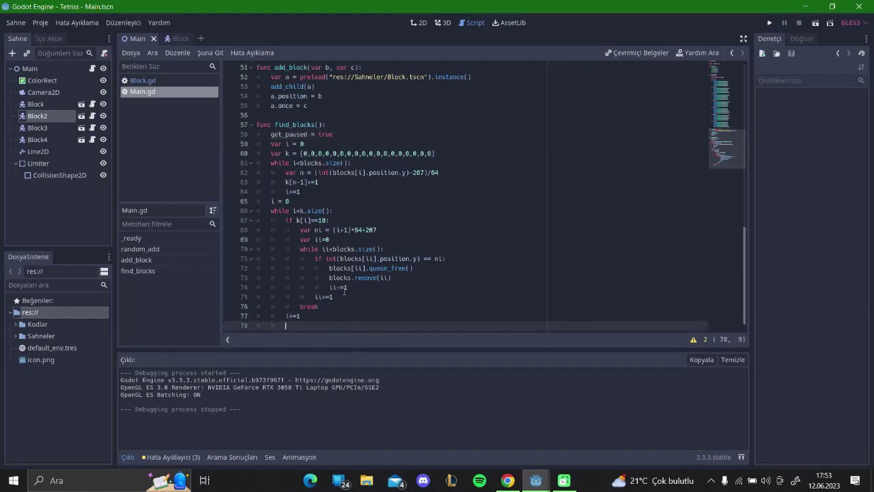
{"action": "key", "text": "Return"}
{"action": "key", "text": "BackSpace"}
{"action": "type", "text": "get"}
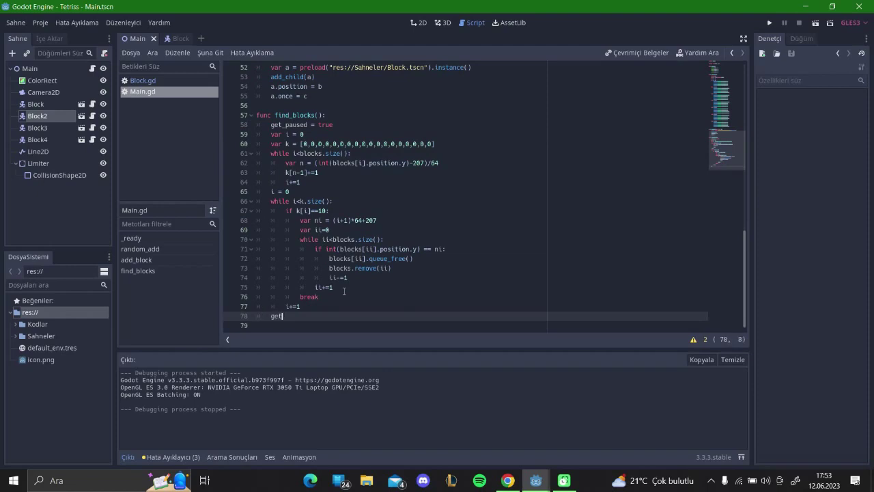
{"action": "type", "text": "_t"}
{"action": "key", "text": "Down"}
{"action": "key", "text": "Return"}
{"action": "type", "text": ".pasu"}
{"action": "key", "text": "BackSpace"}
{"action": "key", "text": "BackSpace"}
{"action": "type", "text": "sed = "}
{"action": "type", "text": "false"}
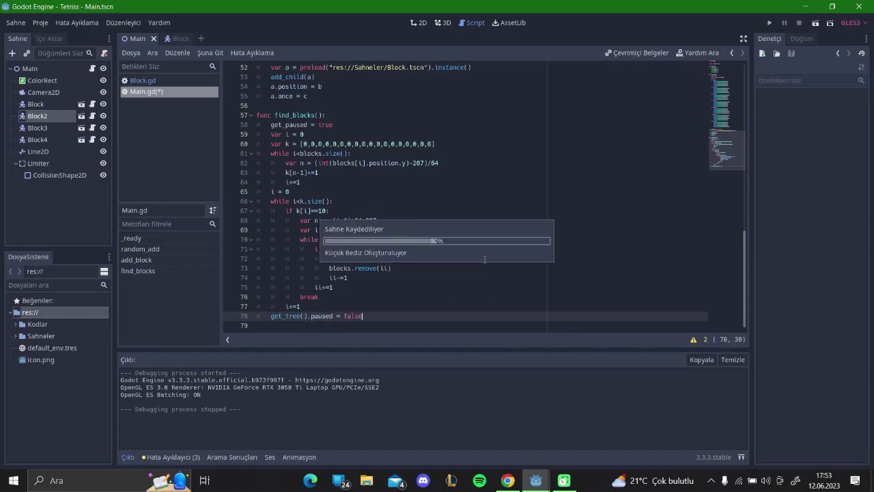
{"action": "key", "text": "F5"}
{"action": "left_click", "coordinate": [376, 207]}
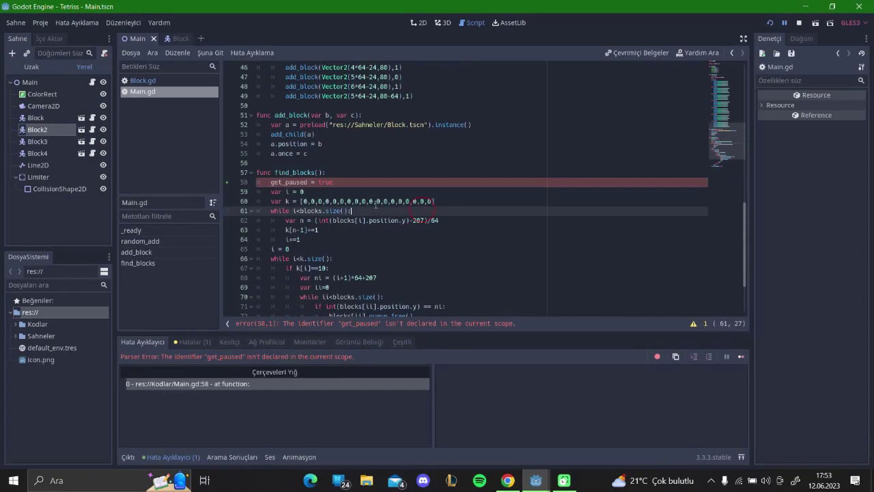
Fix line 58 to get_tree().paused = true, test-run the game, then close it
{"action": "left_click", "coordinate": [281, 183]}
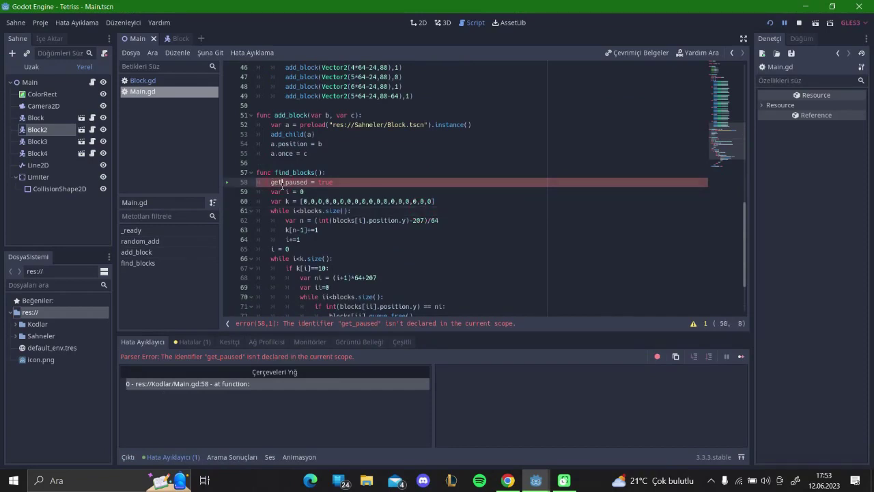
{"action": "type", "text": "_tree"}
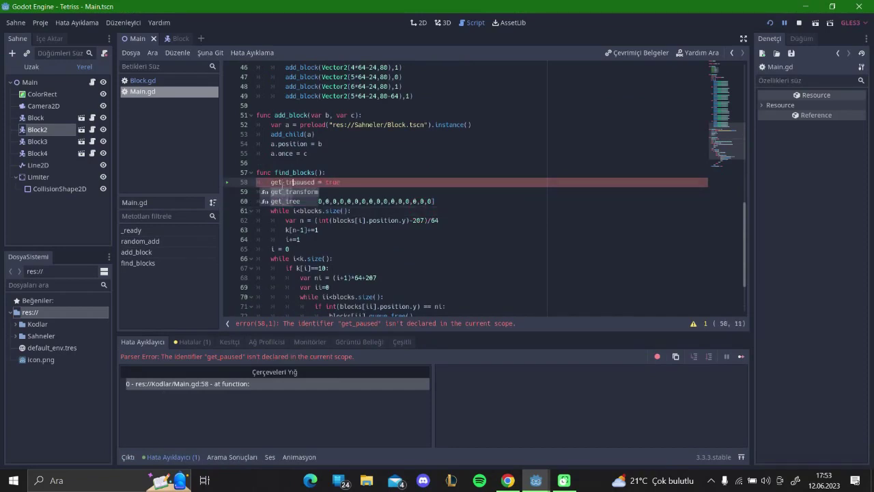
{"action": "type", "text": "()."}
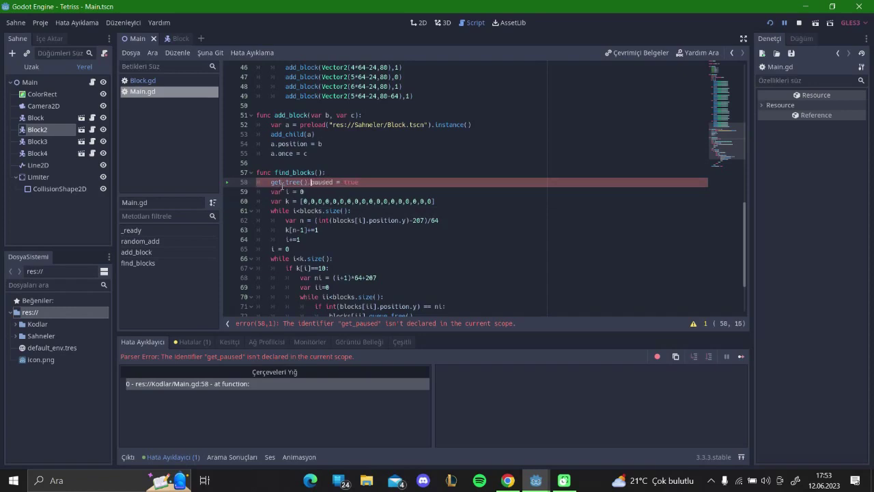
{"action": "key", "text": "F5"}
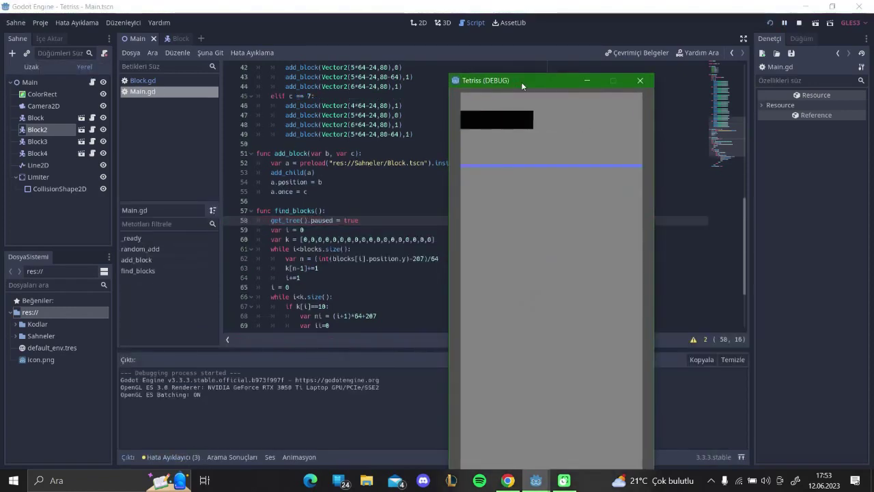
{"action": "left_click_drag", "start_coordinate": [523, 85], "coordinate": [559, 40]}
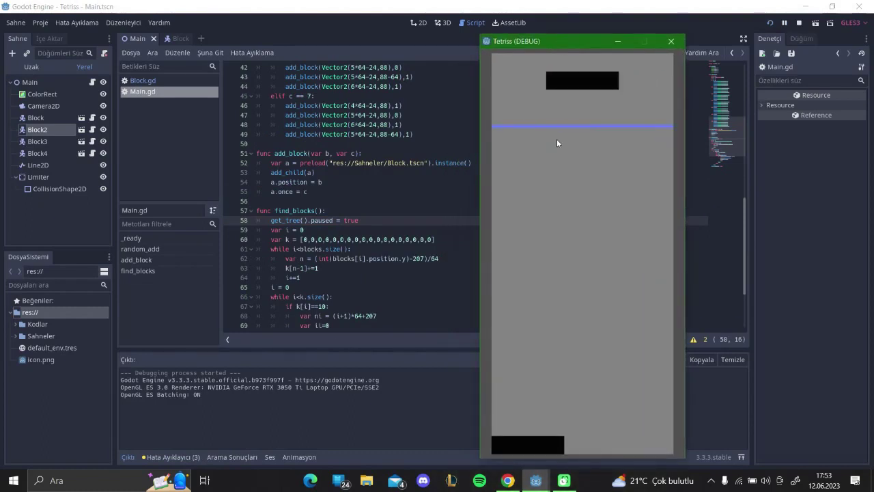
{"action": "key", "text": "Right"}
{"action": "key", "text": "Right"}
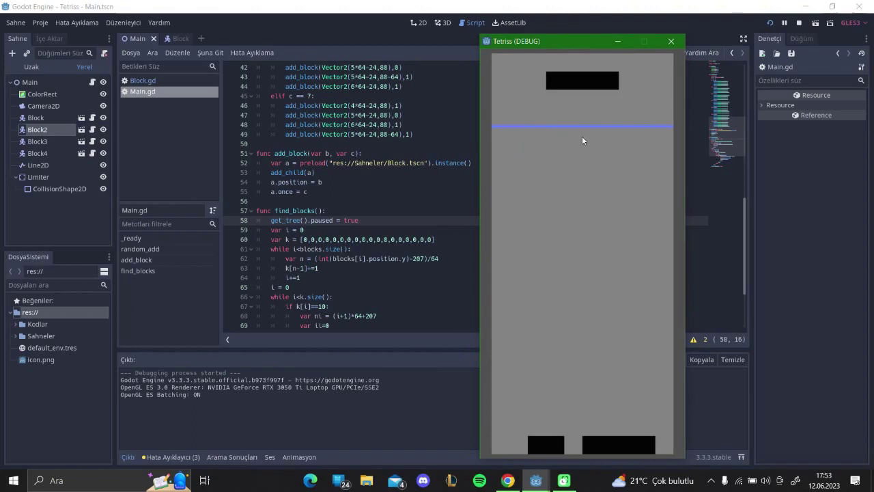
{"action": "left_click", "coordinate": [671, 41]}
Review the block removal loop in find_blocks, then switch over to Block.gd
{"action": "left_click", "coordinate": [548, 182]}
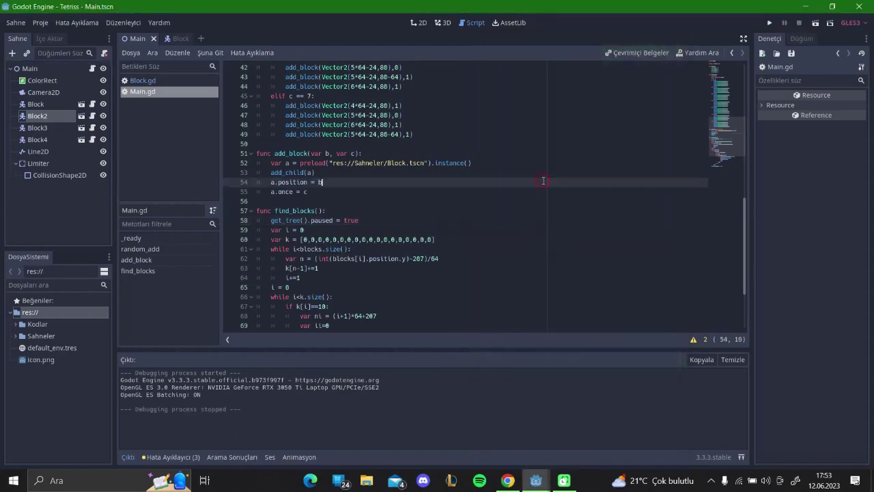
{"action": "scroll", "coordinate": [413, 258], "scroll_direction": "down", "scroll_amount": 2}
{"action": "scroll", "coordinate": [413, 259], "scroll_direction": "down", "scroll_amount": 2}
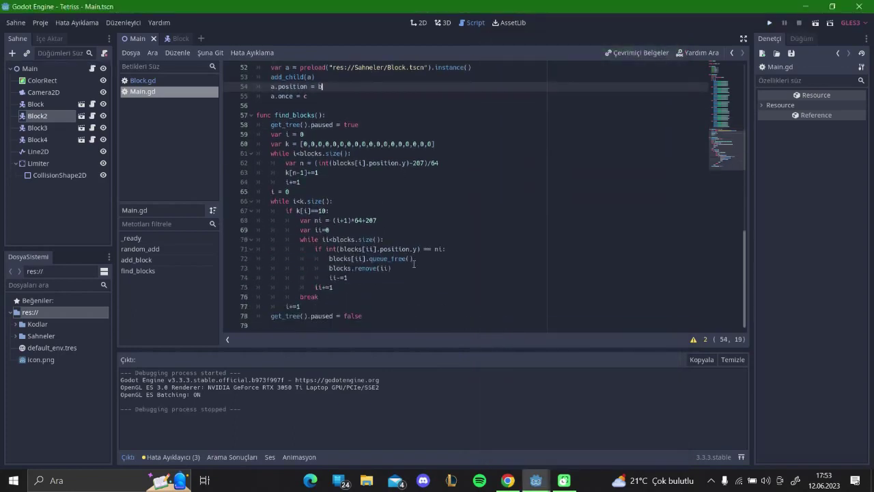
{"action": "left_click", "coordinate": [360, 277]}
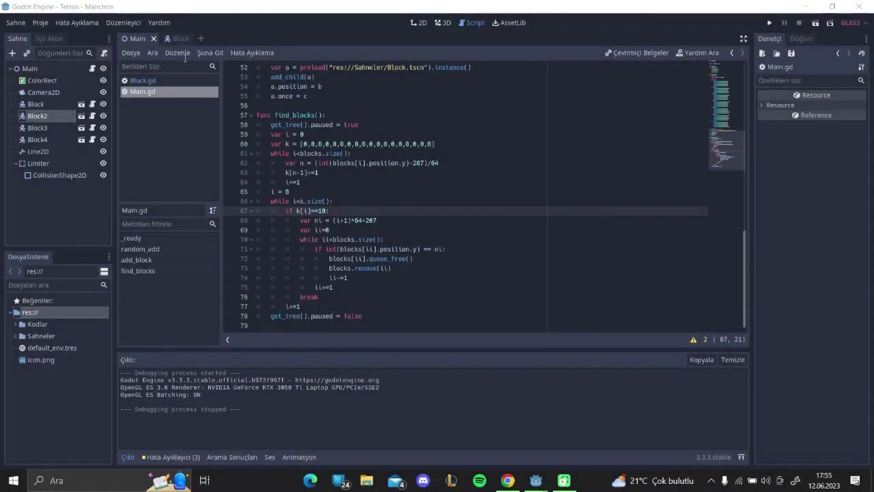
{"action": "key", "text": "ctrl+Tab"}
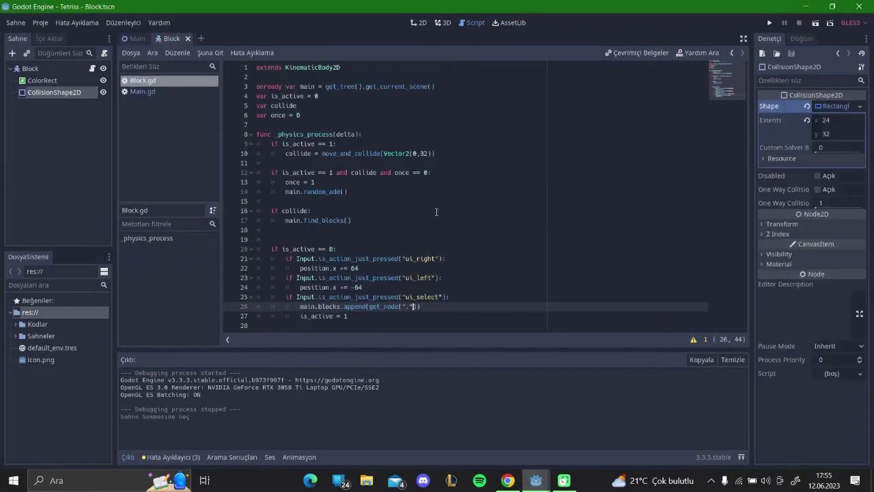
Delete the 'if collide: main.find_blocks()' lines from Block.gd
{"action": "left_click", "coordinate": [446, 288]}
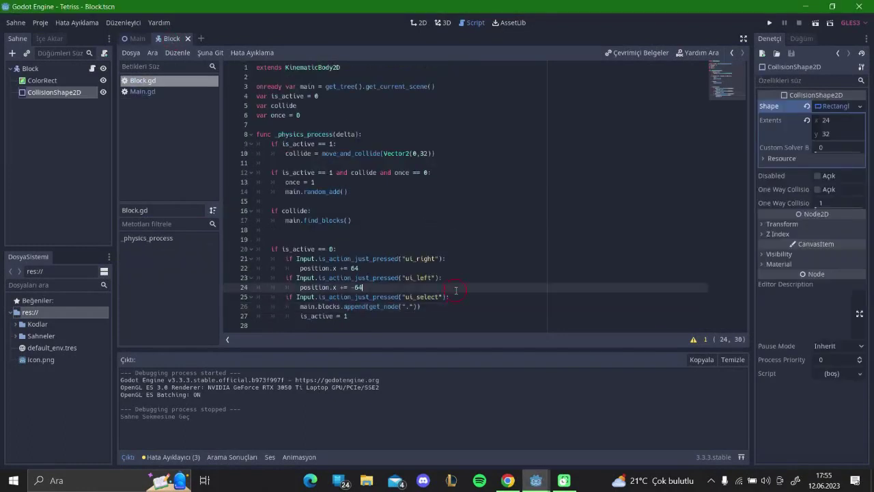
{"action": "left_click_drag", "start_coordinate": [352, 221], "coordinate": [271, 212]}
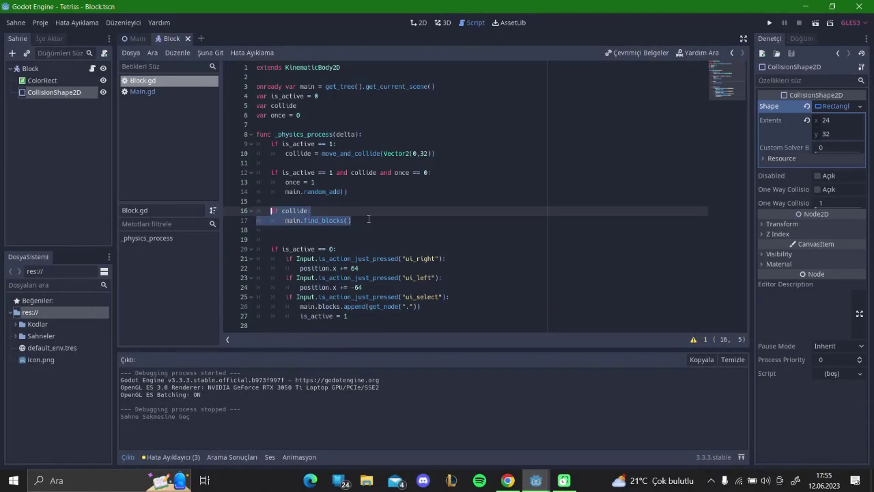
{"action": "left_click_drag", "start_coordinate": [368, 219], "coordinate": [272, 204]}
{"action": "key", "text": "BackSpace"}
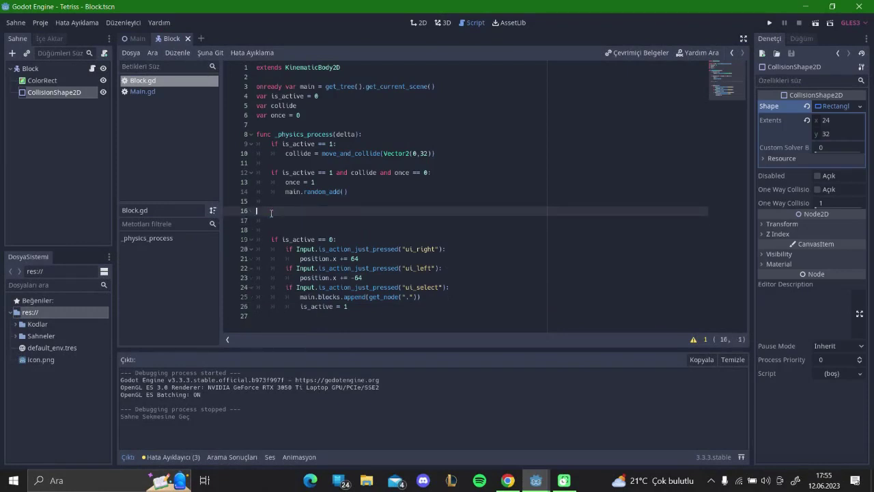
{"action": "key", "text": "Up"}
{"action": "key", "text": "Down"}
{"action": "key", "text": "Down"}
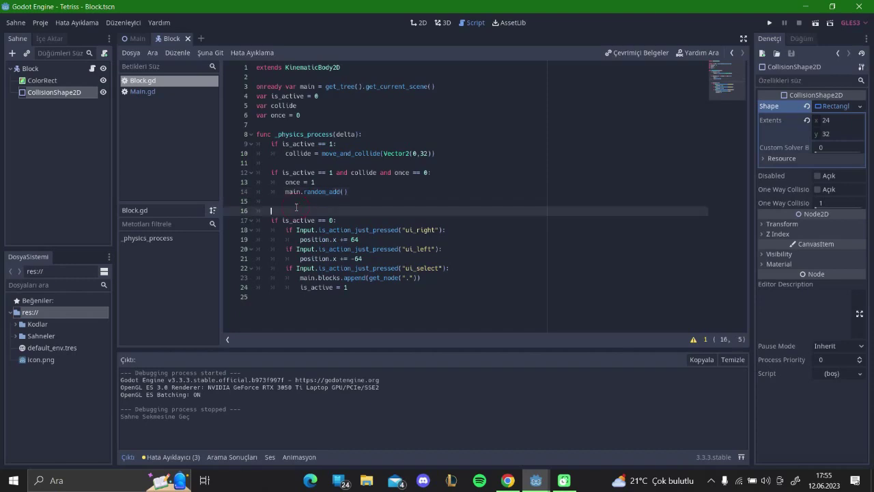
{"action": "key", "text": "Down"}
{"action": "key", "text": "Up"}
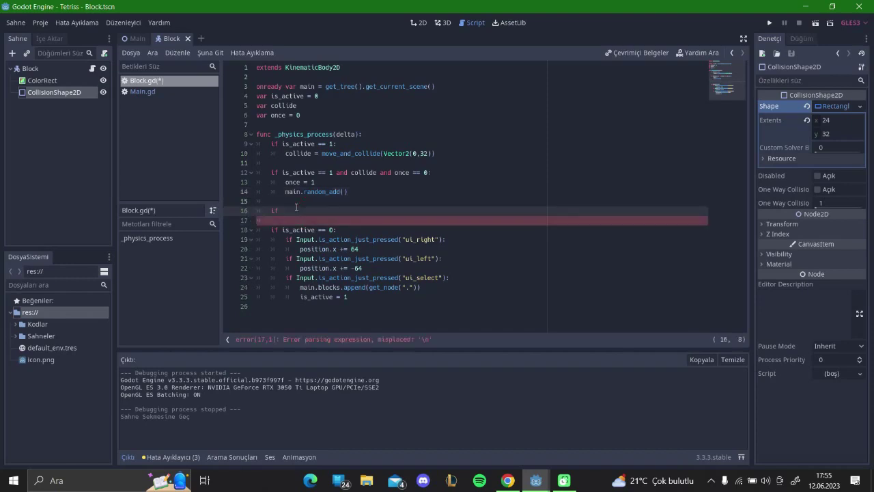
Start an Input check on line 16, then erase it and the leftover blank line
{"action": "key", "text": "Caps_Lock"}
{"action": "type", "text": "I"}
{"action": "key", "text": "Caps_Lock"}
{"action": "type", "text": "n"}
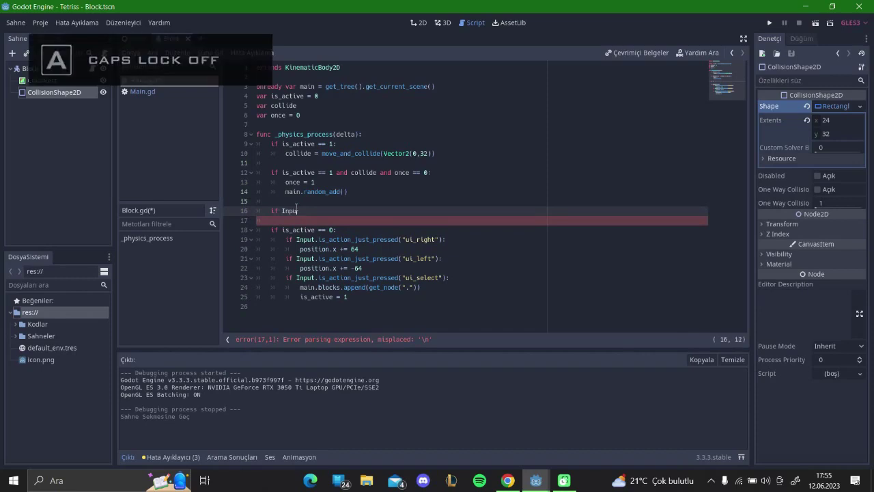
{"action": "type", "text": "pu"}
{"action": "key", "text": "BackSpace"}
{"action": "key", "text": "BackSpace"}
{"action": "key", "text": "BackSpace"}
{"action": "key", "text": "BackSpace"}
{"action": "key", "text": "BackSpace"}
{"action": "key", "text": "BackSpace"}
{"action": "key", "text": "BackSpace"}
{"action": "key", "text": "BackSpace"}
{"action": "key", "text": "BackSpace"}
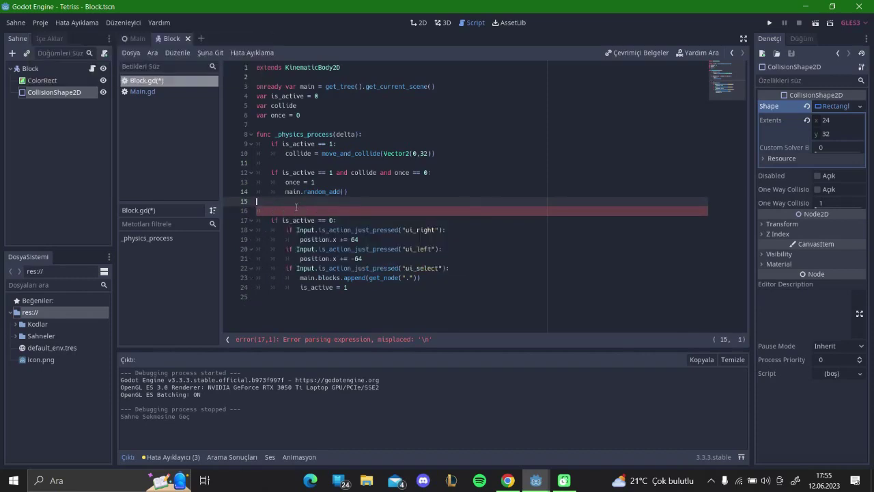
{"action": "key", "text": "BackSpace"}
{"action": "key", "text": "BackSpace"}
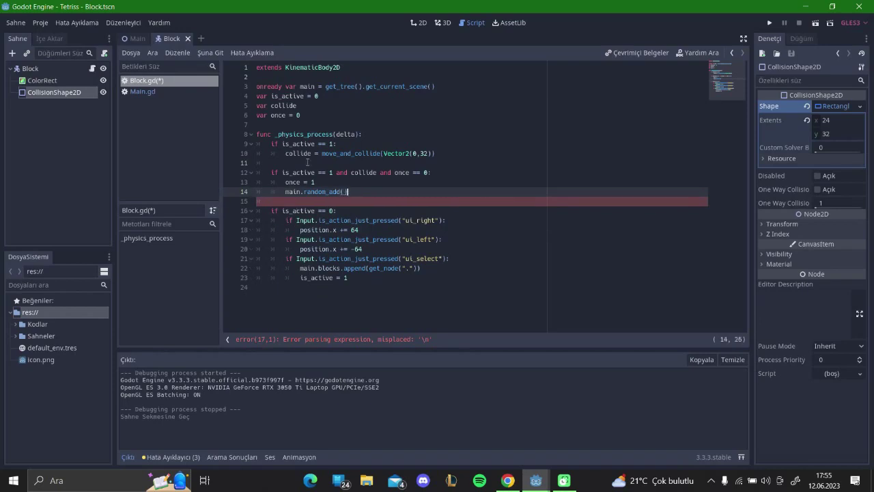
Return to Main.gd and place the caret just below the _ready function
{"action": "left_click", "coordinate": [139, 42]}
{"action": "scroll", "coordinate": [369, 205], "scroll_direction": "up", "scroll_amount": 4}
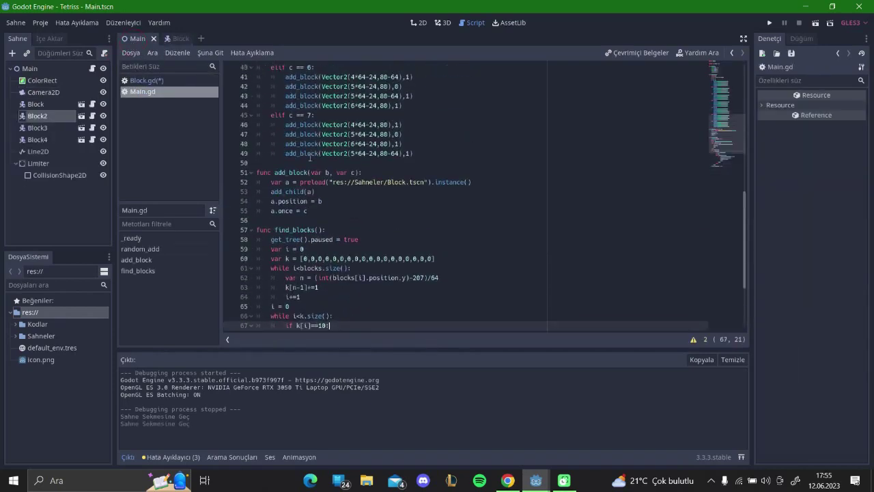
{"action": "scroll", "coordinate": [342, 178], "scroll_direction": "up", "scroll_amount": 8}
{"action": "scroll", "coordinate": [305, 150], "scroll_direction": "up", "scroll_amount": 5}
{"action": "left_click", "coordinate": [347, 152]}
Add func _physics_process(delta): below _ready
{"action": "key", "text": "Return"}
{"action": "key", "text": "Return"}
{"action": "key", "text": "Return"}
{"action": "key", "text": "Up"}
{"action": "key", "text": "BackSpace"}
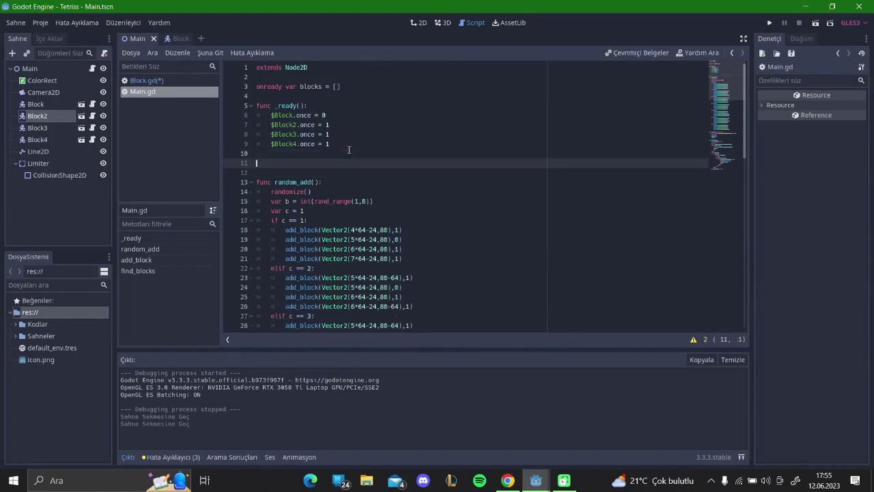
{"action": "type", "text": "func ph"}
{"action": "key", "text": "Return"}
{"action": "key", "text": "Return"}
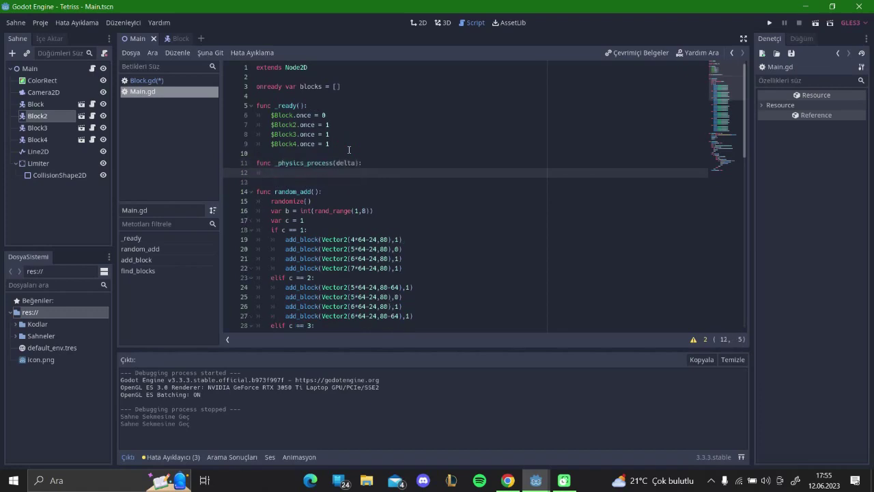
{"action": "type", "text": "if"}
Inside it, add an Input.is_action_just_pressed("ui_end"): check
{"action": "key", "text": "Caps_Lock"}
{"action": "type", "text": "Input"}
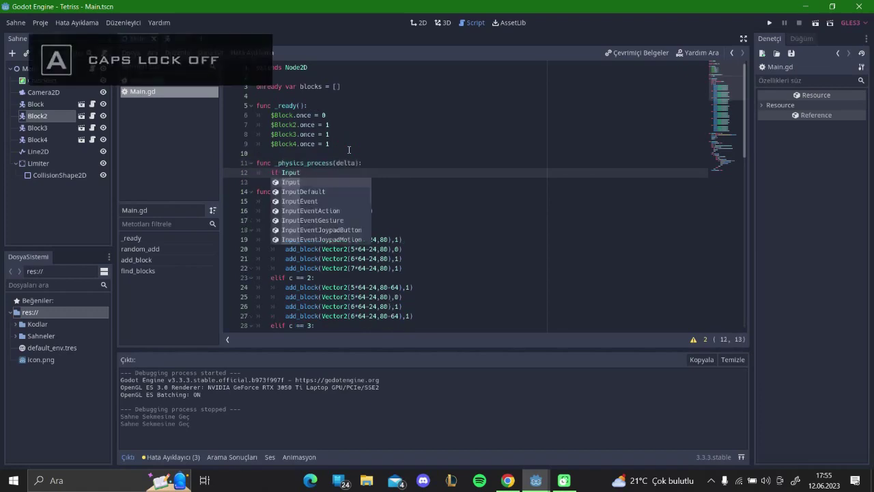
{"action": "type", "text": ".is"}
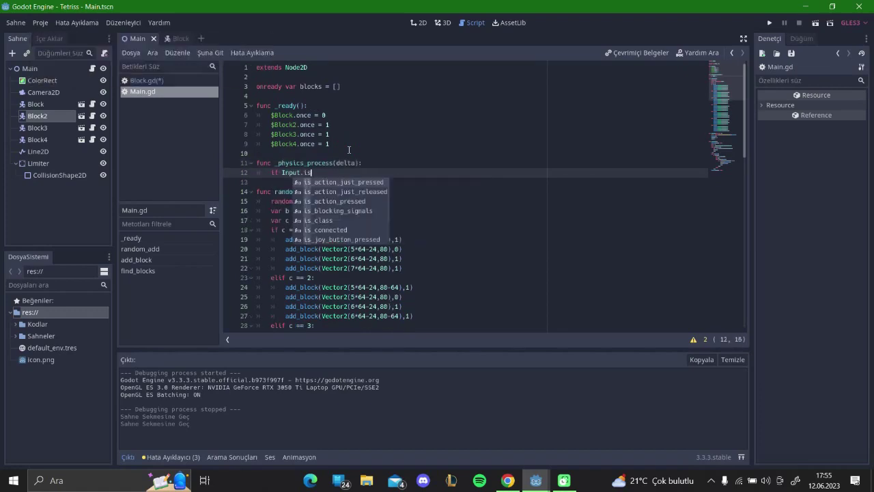
{"action": "key", "text": "Return"}
{"action": "key", "text": "Down"}
{"action": "key", "text": "Down"}
{"action": "key", "text": "Down"}
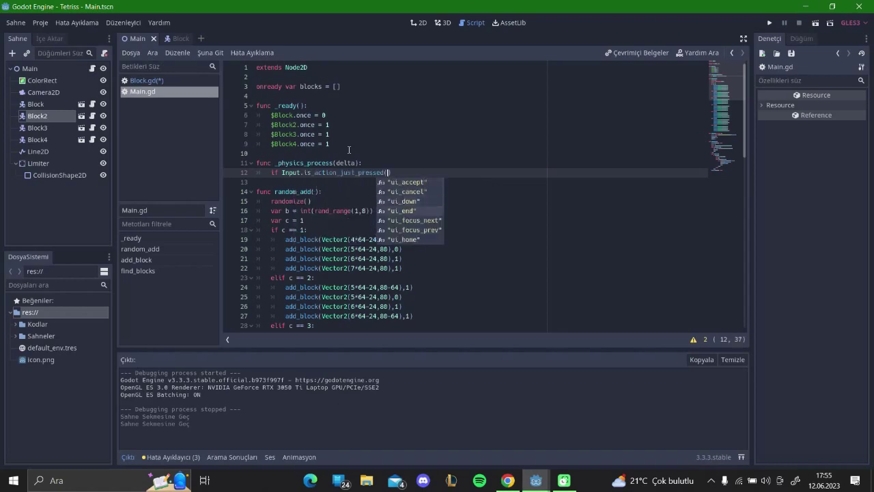
{"action": "key", "text": "Return"}
{"action": "type", "text": ":"}
{"action": "key", "text": "Return"}
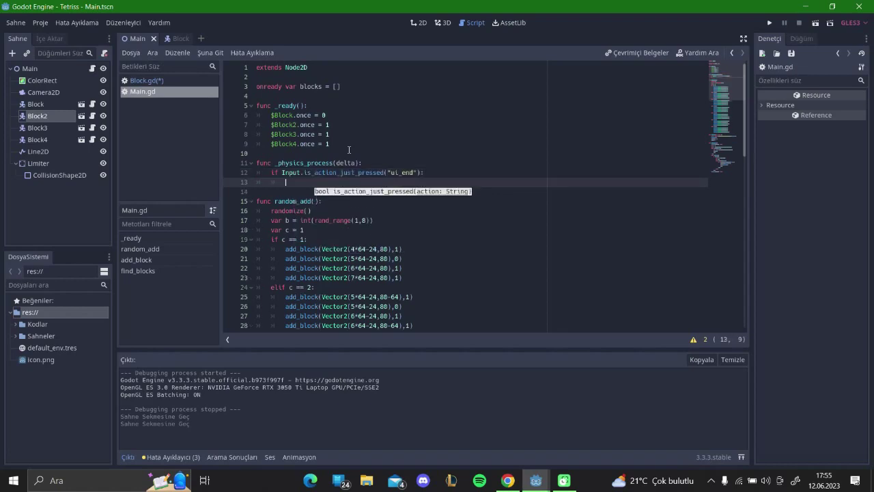
Call find_blocks() in the ui_end branch and run the game
{"action": "scroll", "coordinate": [370, 156], "scroll_direction": "down", "scroll_amount": 8}
{"action": "scroll", "coordinate": [366, 180], "scroll_direction": "down", "scroll_amount": 9}
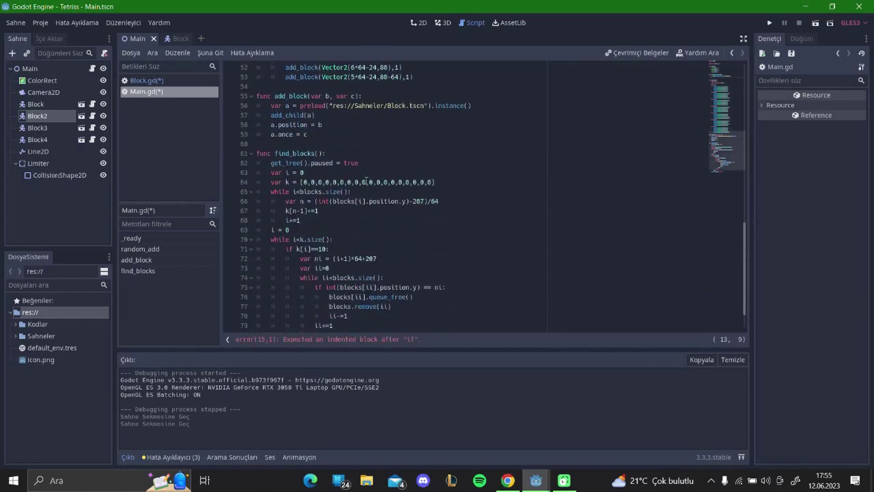
{"action": "scroll", "coordinate": [366, 180], "scroll_direction": "up", "scroll_amount": 8}
{"action": "scroll", "coordinate": [367, 179], "scroll_direction": "up", "scroll_amount": 8}
{"action": "type", "text": "find"}
{"action": "key", "text": "Return"}
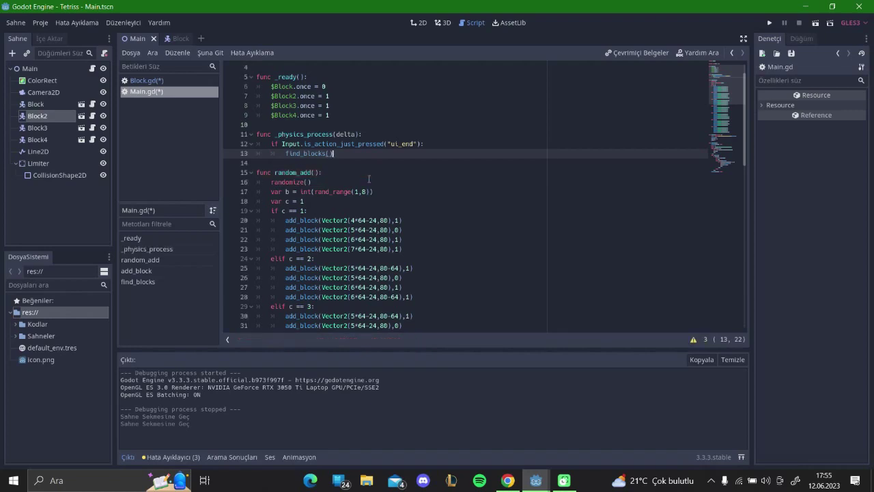
{"action": "key", "text": "F5"}
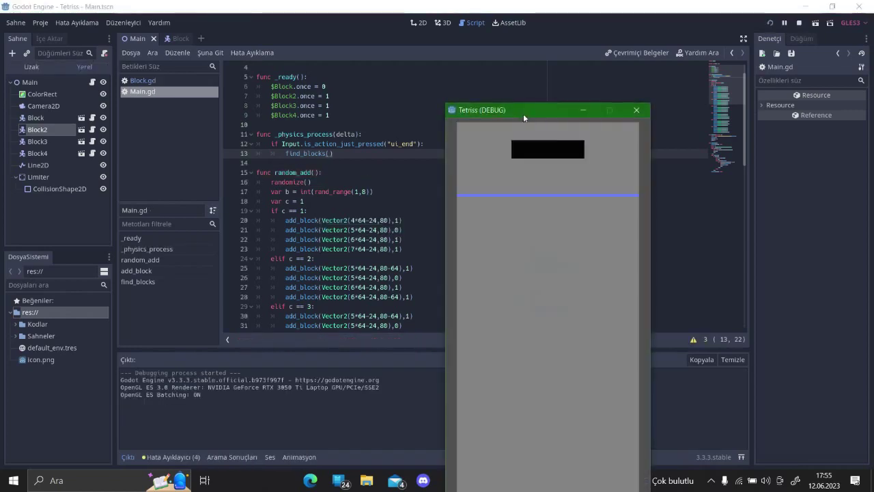
Steer four falling blocks left and right to fill the bottom row
{"action": "key", "text": "Left"}
{"action": "key", "text": "Left"}
{"action": "key", "text": "Left"}
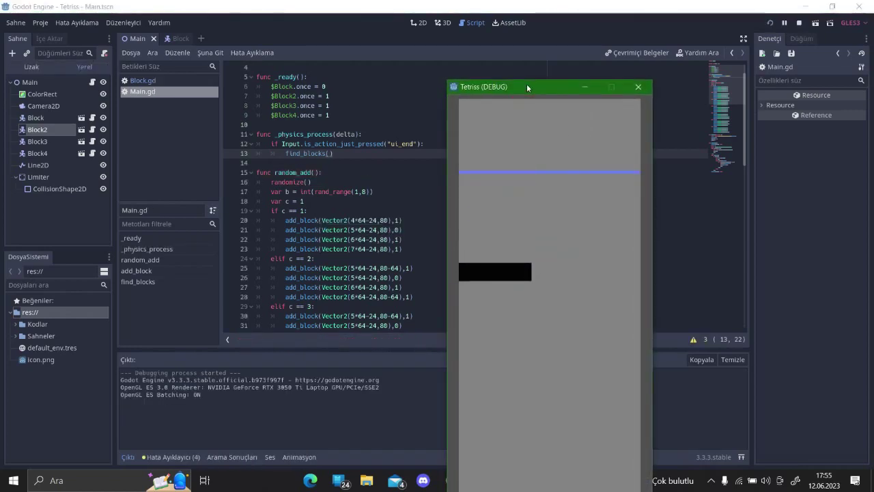
{"action": "key", "text": "Right"}
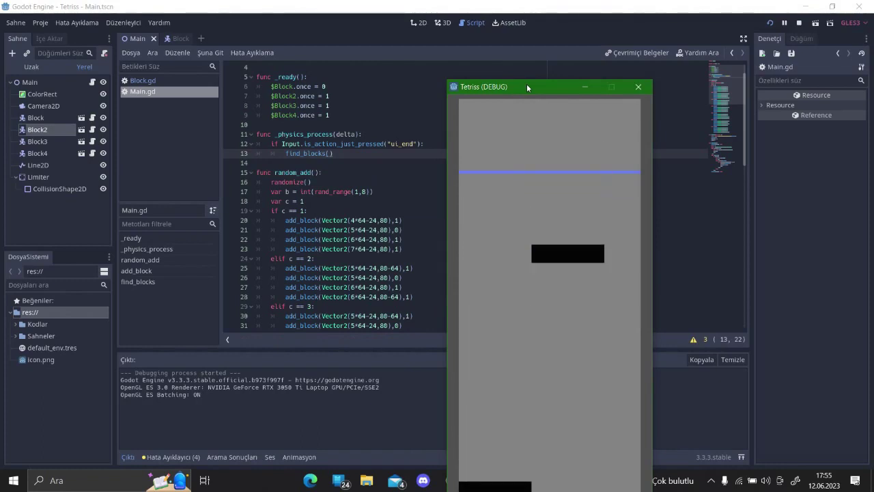
{"action": "key", "text": "Right"}
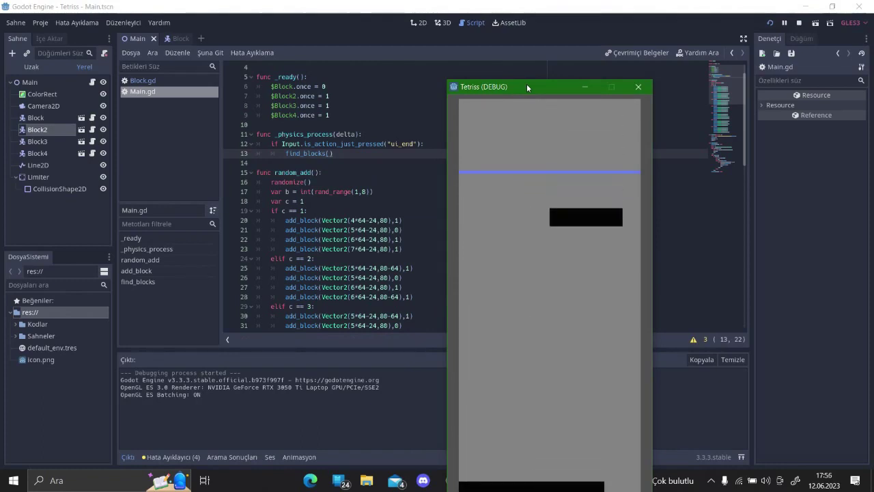
{"action": "key", "text": "Right"}
{"action": "key", "text": "Right"}
{"action": "key", "text": "Right"}
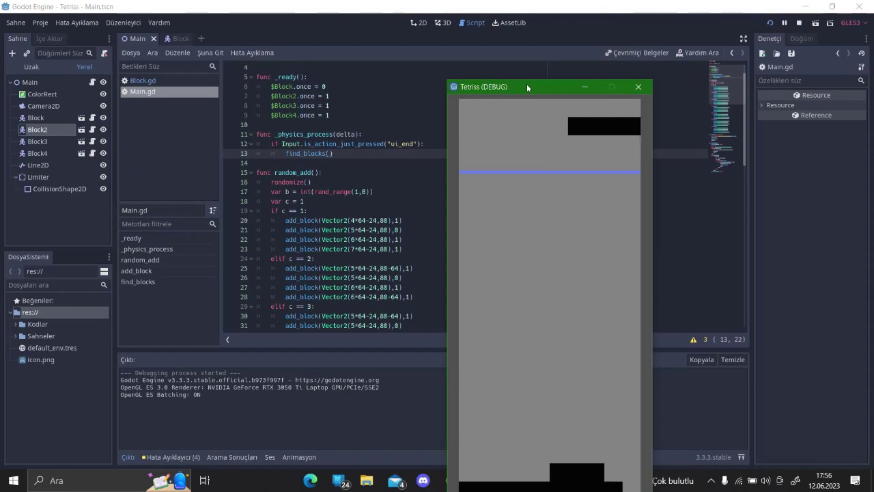
{"action": "left_click_drag", "start_coordinate": [527, 85], "coordinate": [525, 42]}
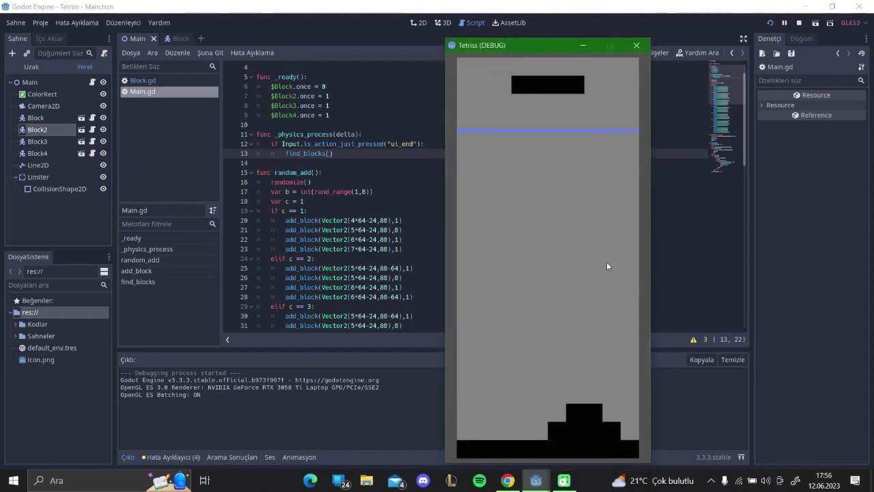
Press End to clear the full bottom row, then close the game window
{"action": "left_click", "coordinate": [542, 216]}
{"action": "key", "text": "End"}
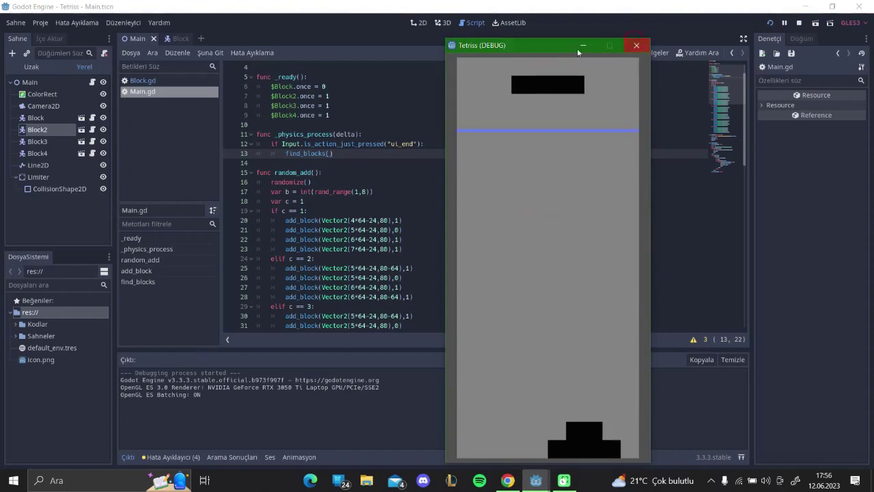
{"action": "left_click", "coordinate": [636, 45]}
Switch the find_blocks trigger action from ui_end to ui_down
{"action": "left_click", "coordinate": [410, 144]}
{"action": "key", "text": "BackSpace"}
{"action": "key", "text": "BackSpace"}
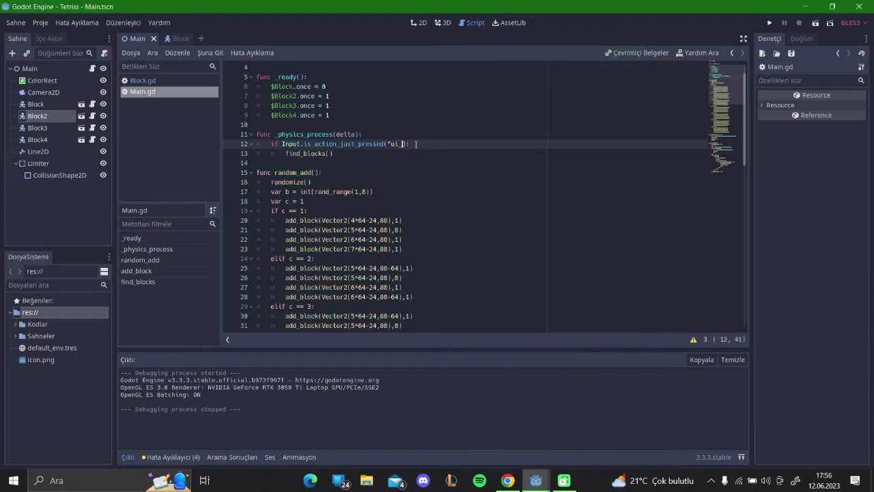
{"action": "type", "text": "down"}
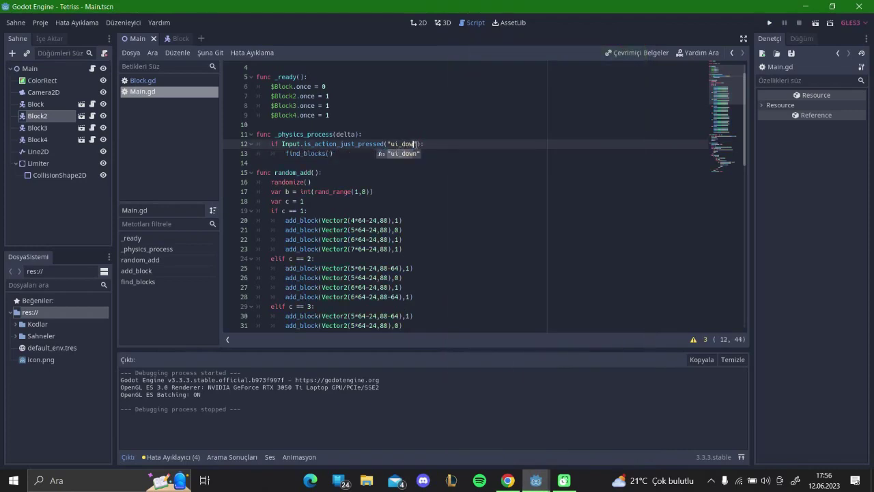
{"action": "left_click", "coordinate": [401, 161]}
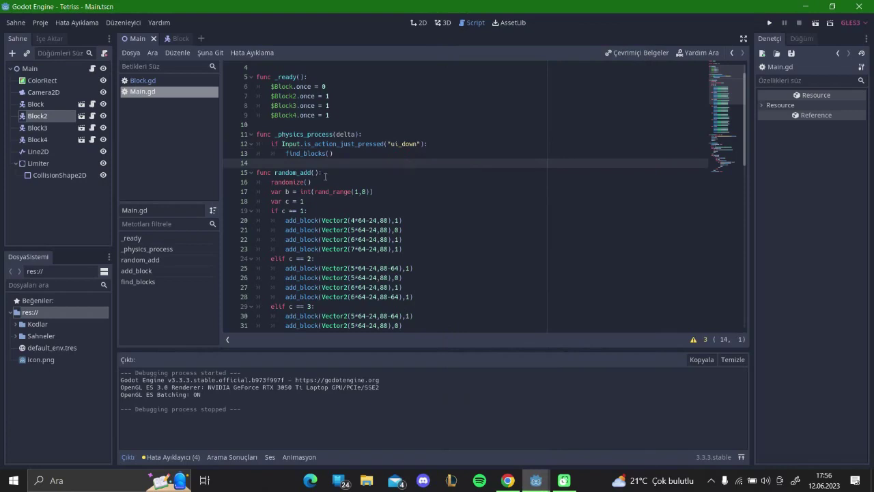
Change rand_range(1,8) to rand_range(1,7) in random_add
{"action": "scroll", "coordinate": [325, 176], "scroll_direction": "down", "scroll_amount": 1}
{"action": "left_click_drag", "start_coordinate": [374, 164], "coordinate": [271, 164]}
{"action": "left_click", "coordinate": [270, 164]}
{"action": "scroll", "coordinate": [314, 169], "scroll_direction": "down", "scroll_amount": 10}
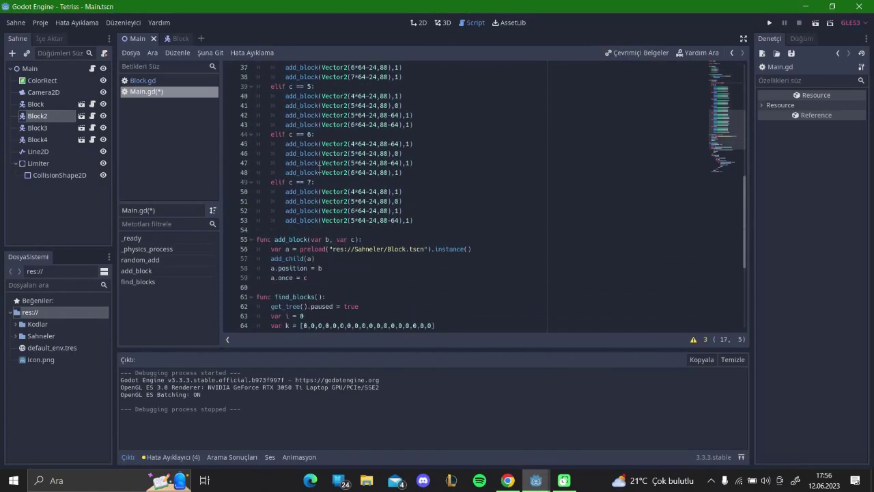
{"action": "scroll", "coordinate": [320, 169], "scroll_direction": "up", "scroll_amount": 9}
{"action": "left_click", "coordinate": [369, 134]}
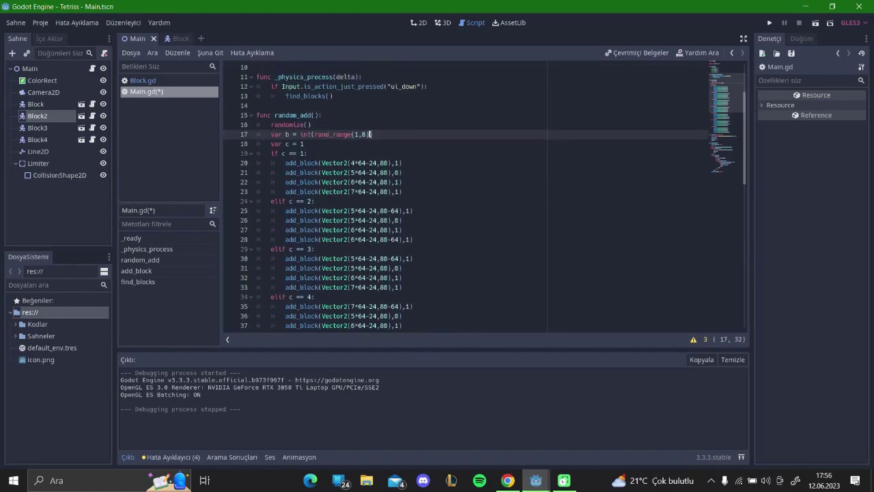
{"action": "key", "text": "Left"}
{"action": "key", "text": "BackSpace"}
{"action": "type", "text": "7"}
Rename var b to c, delete the fixed 'var c = 1' line, and run the game
{"action": "left_click", "coordinate": [307, 144]}
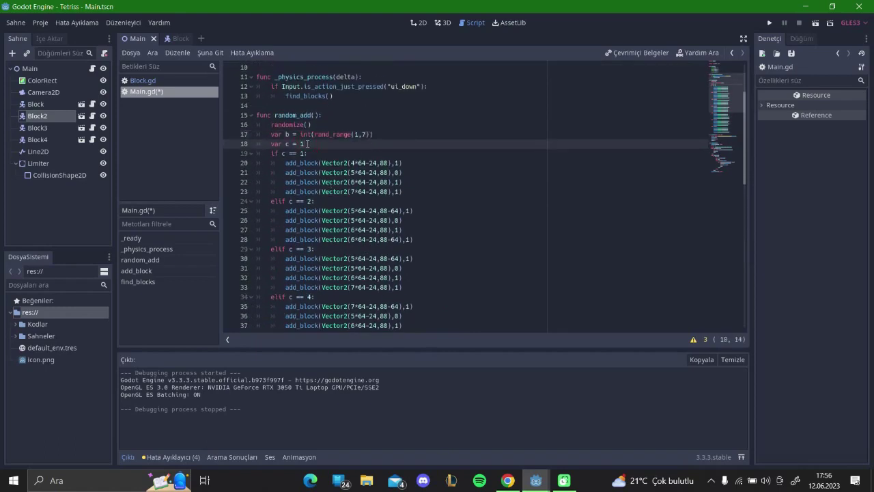
{"action": "left_click", "coordinate": [291, 134]}
{"action": "key", "text": "BackSpace"}
{"action": "type", "text": "c"}
{"action": "left_click_drag", "start_coordinate": [305, 143], "coordinate": [251, 144]}
{"action": "key", "text": "BackSpace"}
{"action": "key", "text": "BackSpace"}
{"action": "key", "text": "F5"}
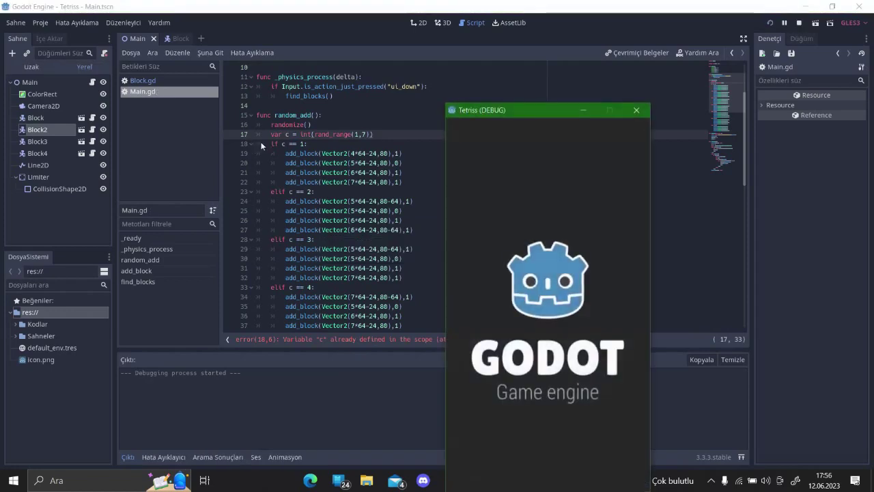
Steer and drop the first random pieces onto the stack
{"action": "key", "text": "Left"}
{"action": "key", "text": "Left"}
{"action": "key", "text": "Left"}
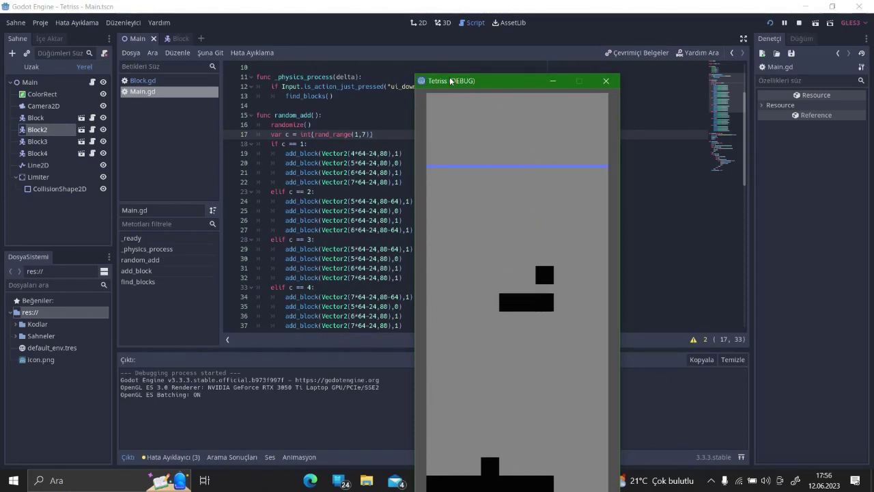
{"action": "key", "text": "Left"}
{"action": "key", "text": "Left"}
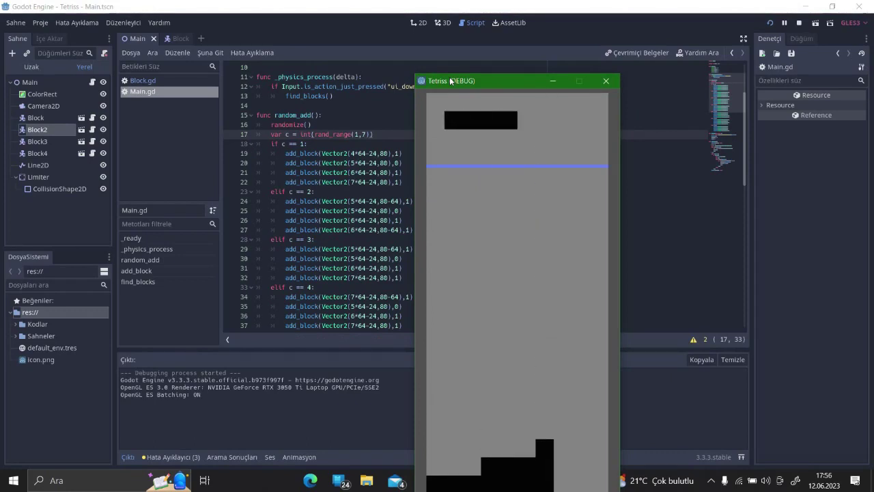
{"action": "key", "text": "Right"}
{"action": "key", "text": "Right"}
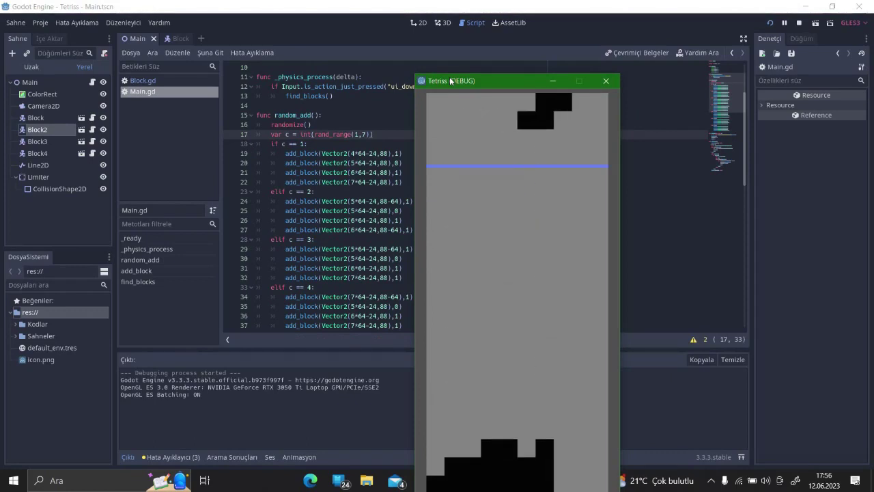
{"action": "key", "text": "Right"}
{"action": "key", "text": "Right"}
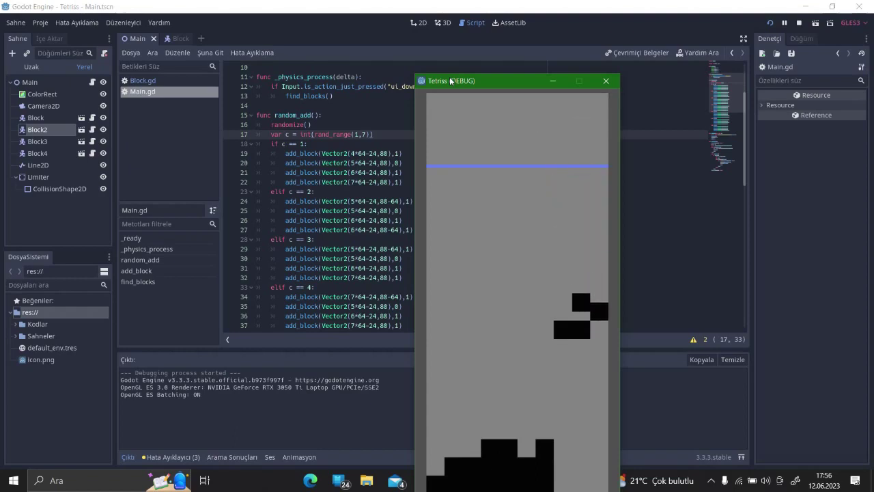
{"action": "key", "text": "Left"}
{"action": "key", "text": "Left"}
{"action": "key", "text": "Down"}
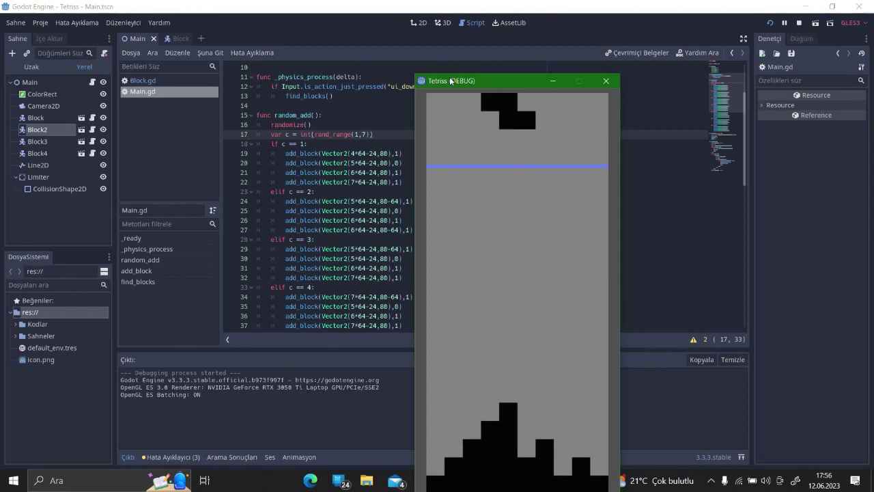
{"action": "key", "text": "Right"}
{"action": "key", "text": "Right"}
{"action": "key", "text": "Down"}
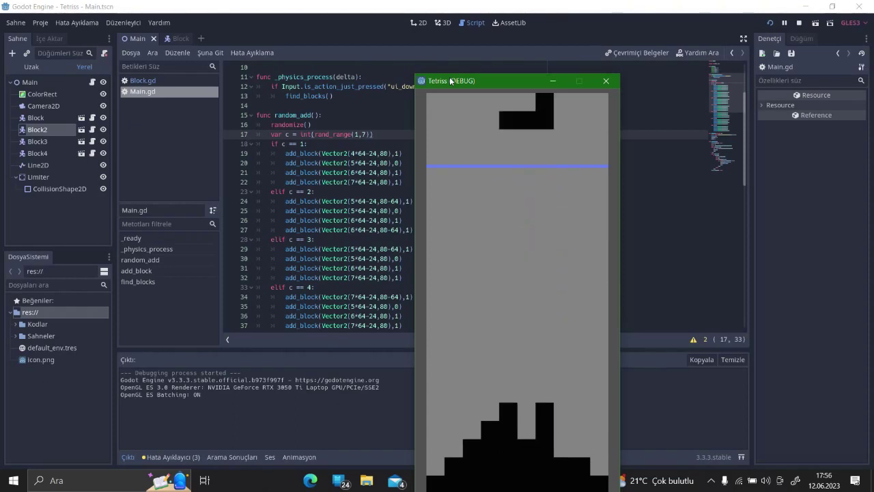
{"action": "key", "text": "Down"}
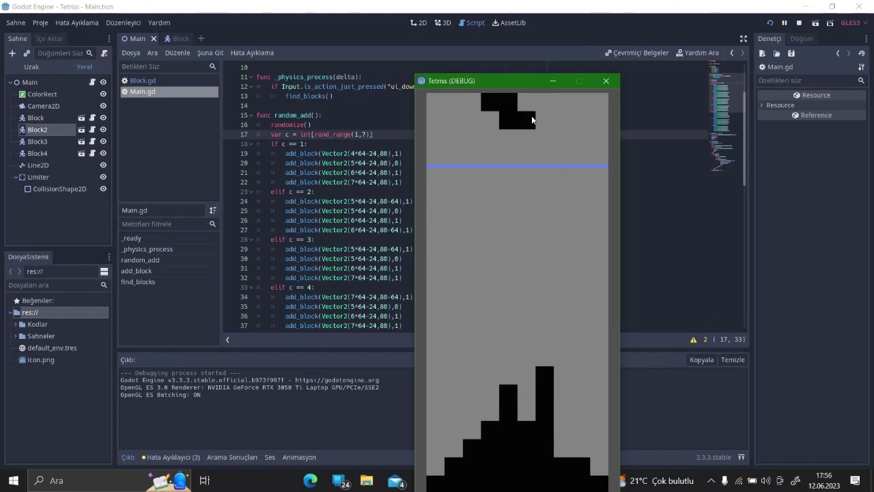
Drop the Z, I and S pieces to clear full rows, then close the game window
{"action": "key", "text": "Up"}
{"action": "key", "text": "Down"}
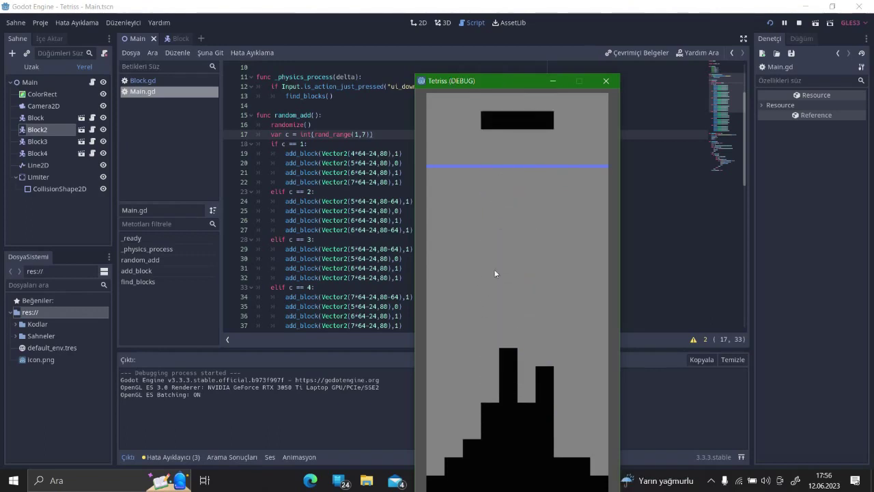
{"action": "key", "text": "Down"}
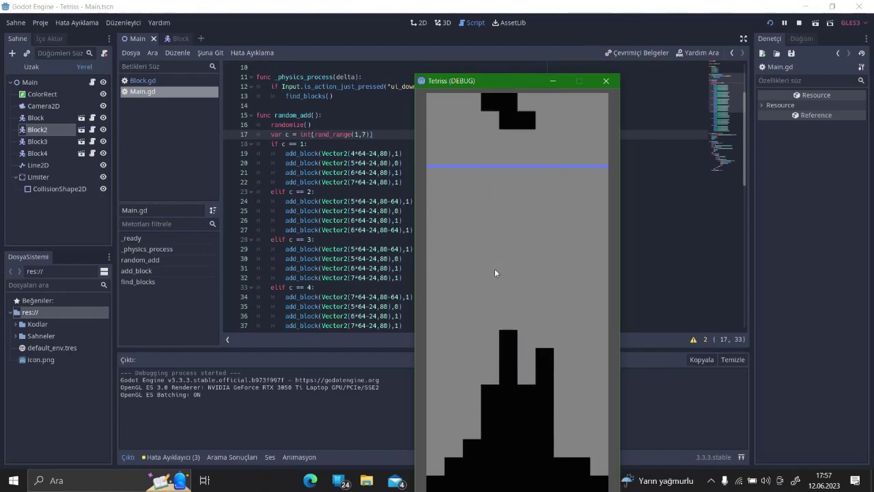
{"action": "key", "text": "Right"}
{"action": "key", "text": "Right"}
{"action": "key", "text": "Right"}
{"action": "key", "text": "Right"}
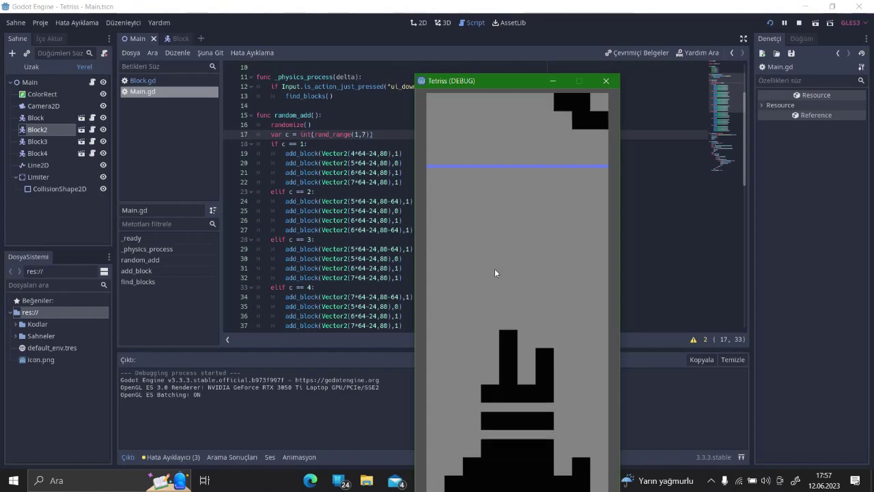
{"action": "left_click_drag", "start_coordinate": [469, 80], "coordinate": [479, 48]}
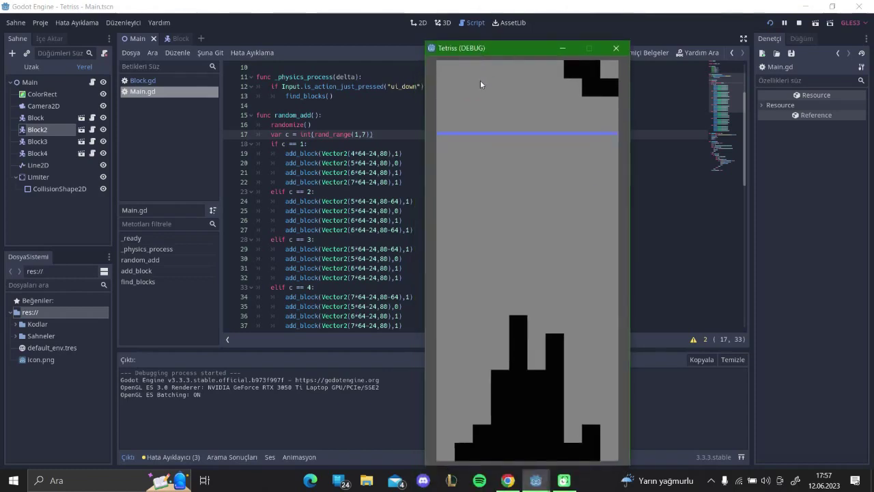
{"action": "key", "text": "Down"}
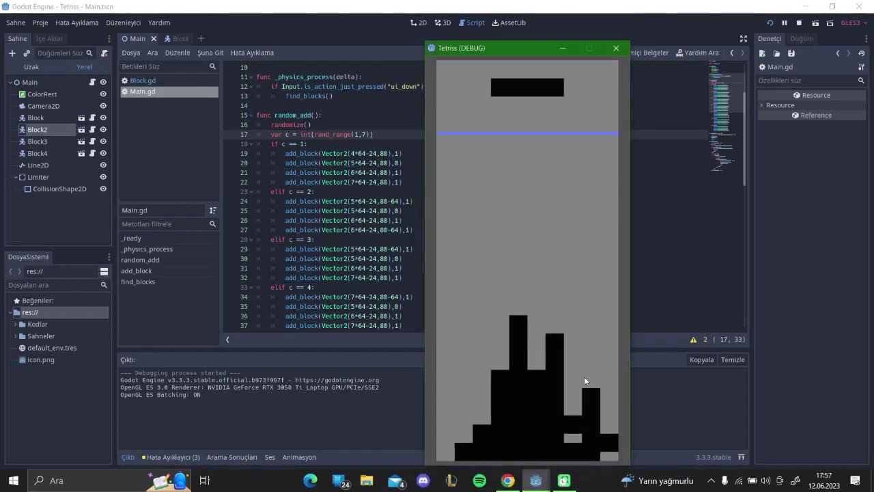
{"action": "key", "text": "Down"}
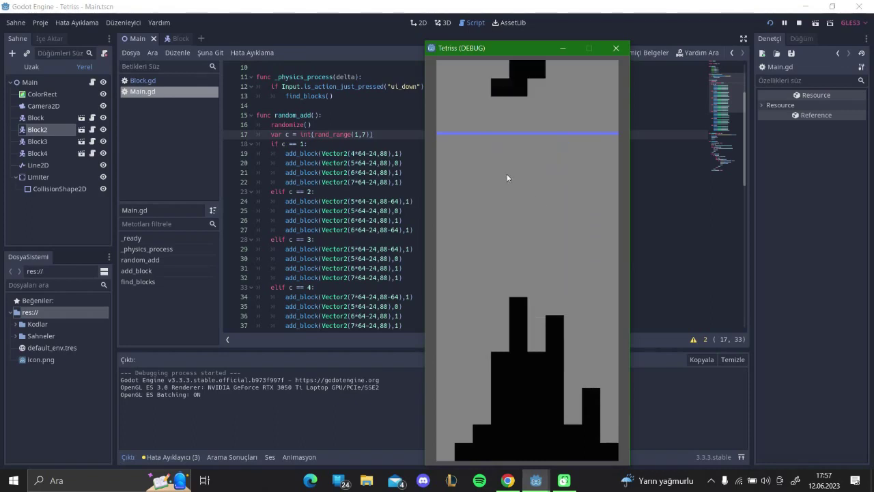
{"action": "key", "text": "Down"}
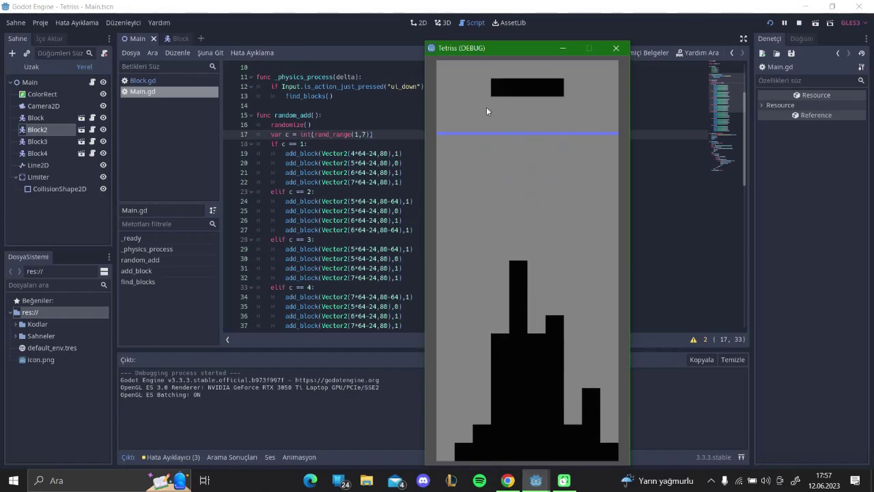
{"action": "left_click", "coordinate": [628, 48]}
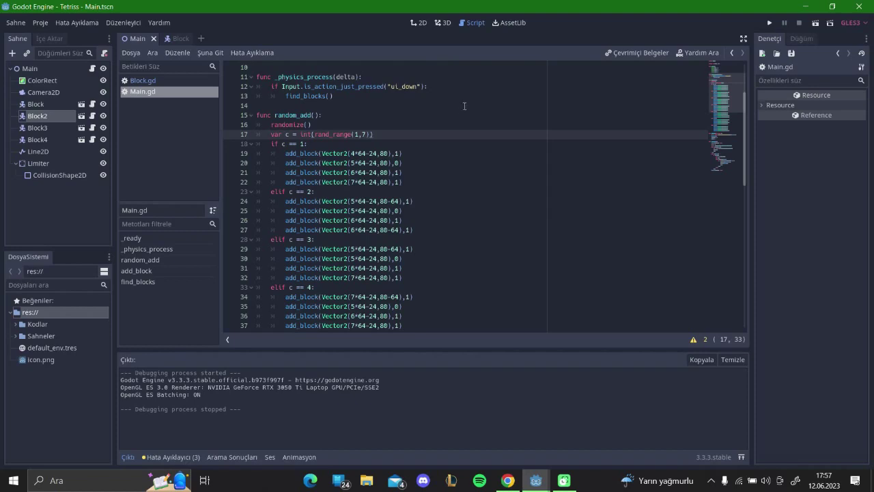
Review the find_blocks function in the Main.gd script
{"action": "left_click", "coordinate": [423, 23]}
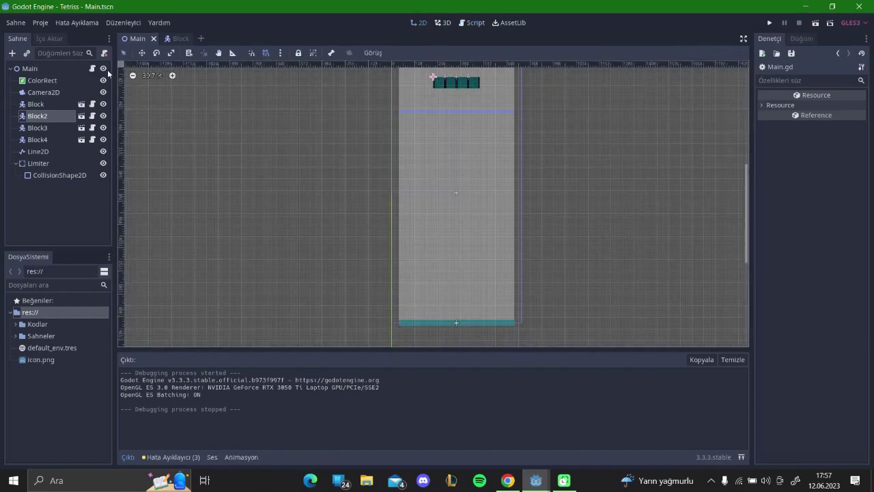
{"action": "left_click", "coordinate": [91, 69]}
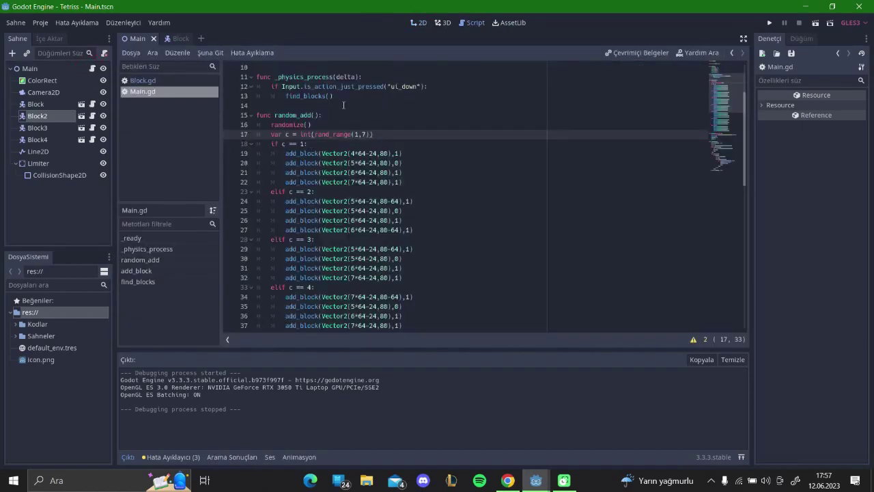
{"action": "scroll", "coordinate": [425, 230], "scroll_direction": "down", "scroll_amount": 2}
{"action": "scroll", "coordinate": [420, 228], "scroll_direction": "down", "scroll_amount": 10}
{"action": "scroll", "coordinate": [415, 226], "scroll_direction": "down", "scroll_amount": 3}
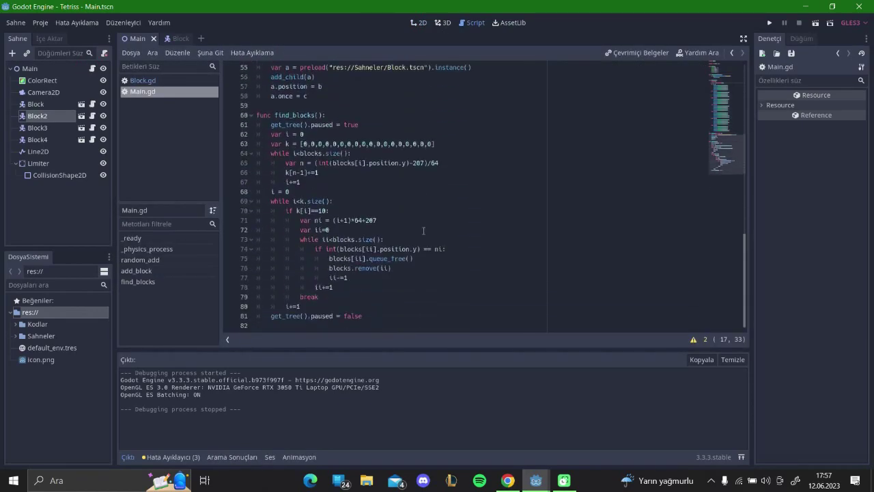
{"action": "scroll", "coordinate": [413, 227], "scroll_direction": "up", "scroll_amount": 5}
{"action": "scroll", "coordinate": [406, 243], "scroll_direction": "down", "scroll_amount": 5}
Open the Block scene in the 2D view and bring up its Block.gd script
{"action": "left_click", "coordinate": [418, 23]}
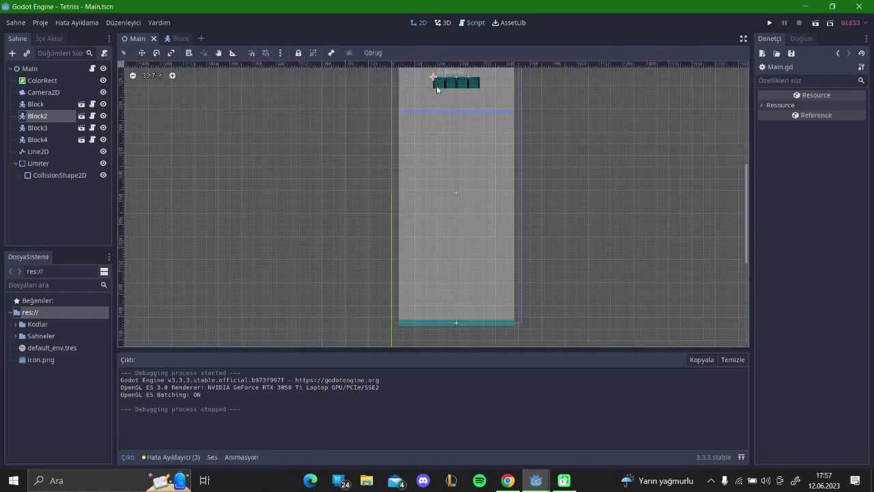
{"action": "left_click", "coordinate": [177, 39]}
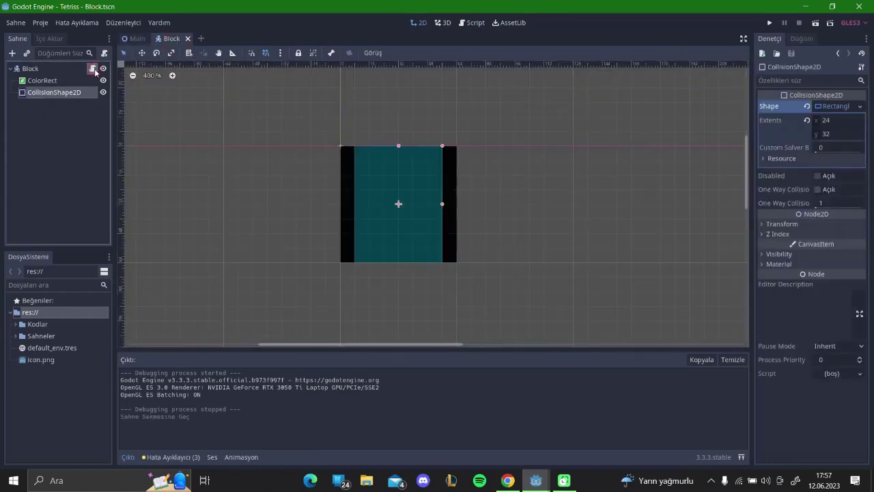
{"action": "left_click", "coordinate": [92, 69]}
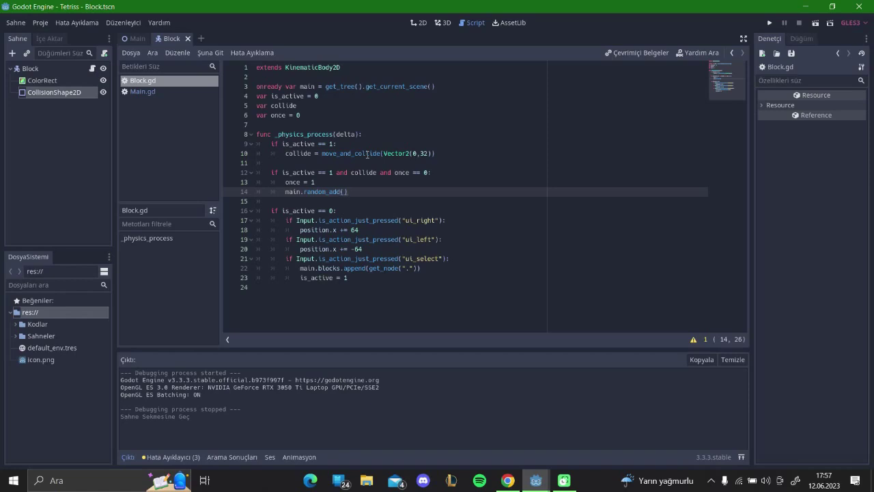
{"action": "left_click", "coordinate": [127, 38]}
{"action": "scroll", "coordinate": [356, 156], "scroll_direction": "up", "scroll_amount": 5}
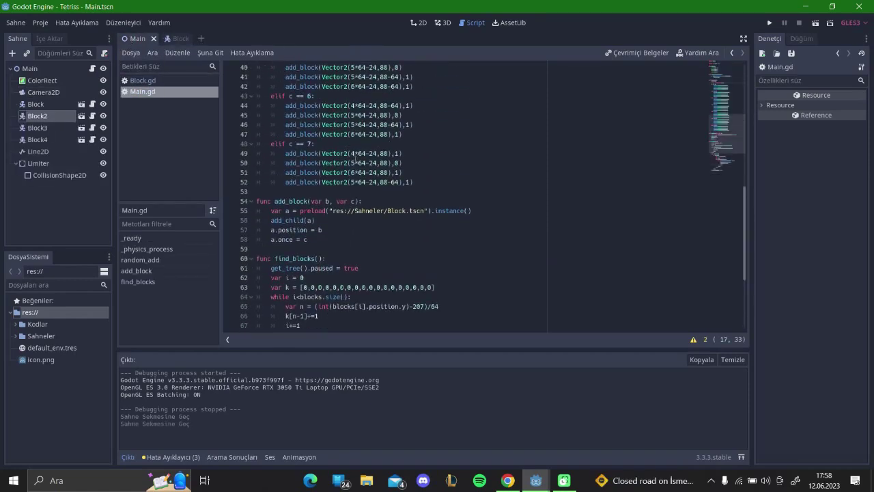
{"action": "double_click", "coordinate": [294, 258]}
{"action": "left_click", "coordinate": [280, 258]}
{"action": "left_click", "coordinate": [175, 39]}
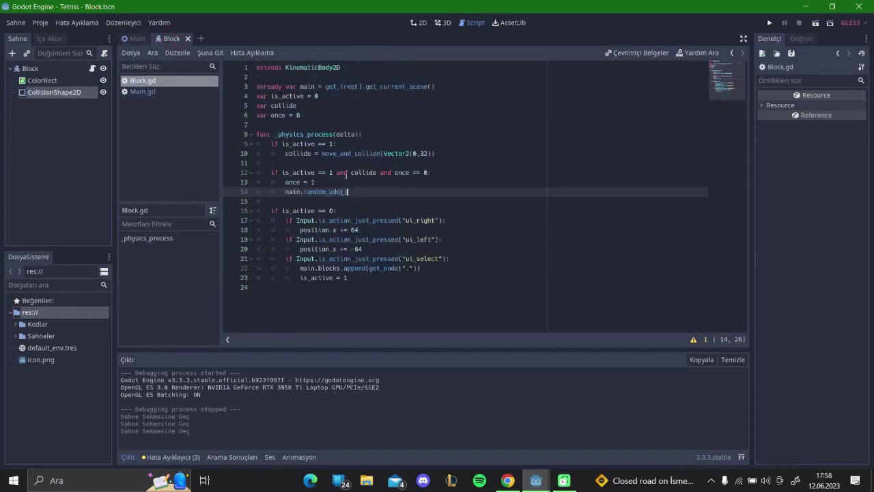
{"action": "left_click_drag", "start_coordinate": [379, 191], "coordinate": [278, 173]}
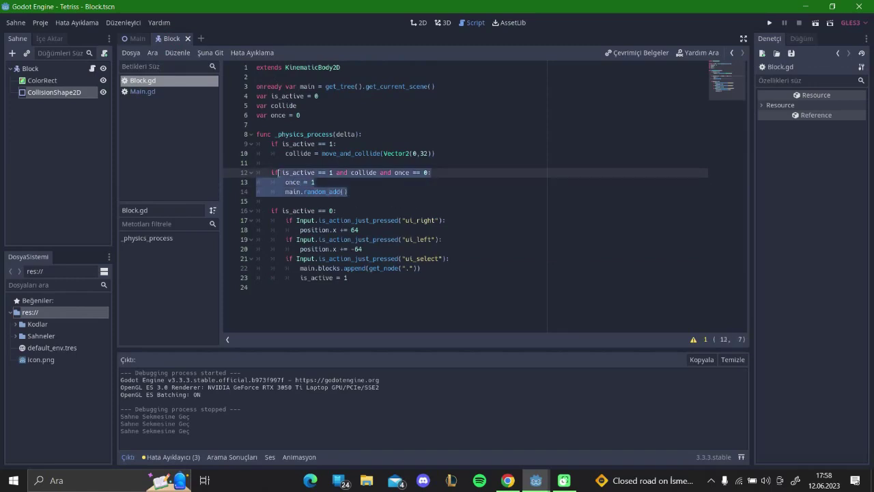
{"action": "left_click", "coordinate": [278, 173]}
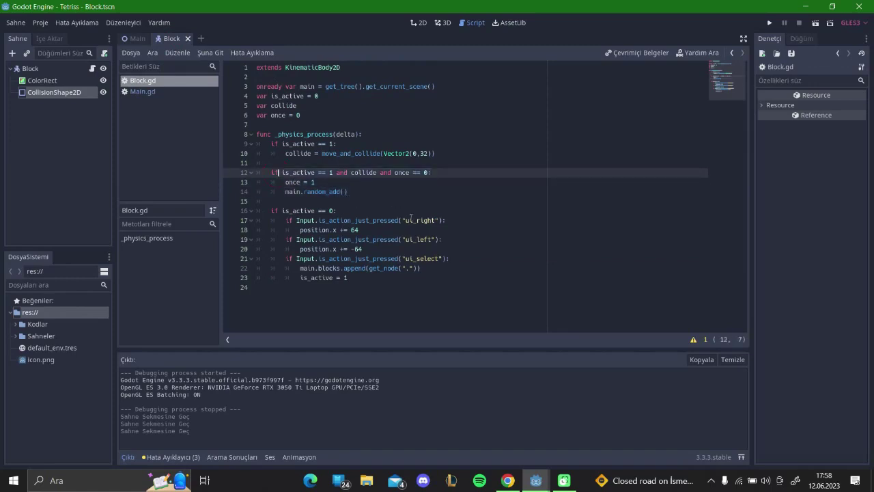